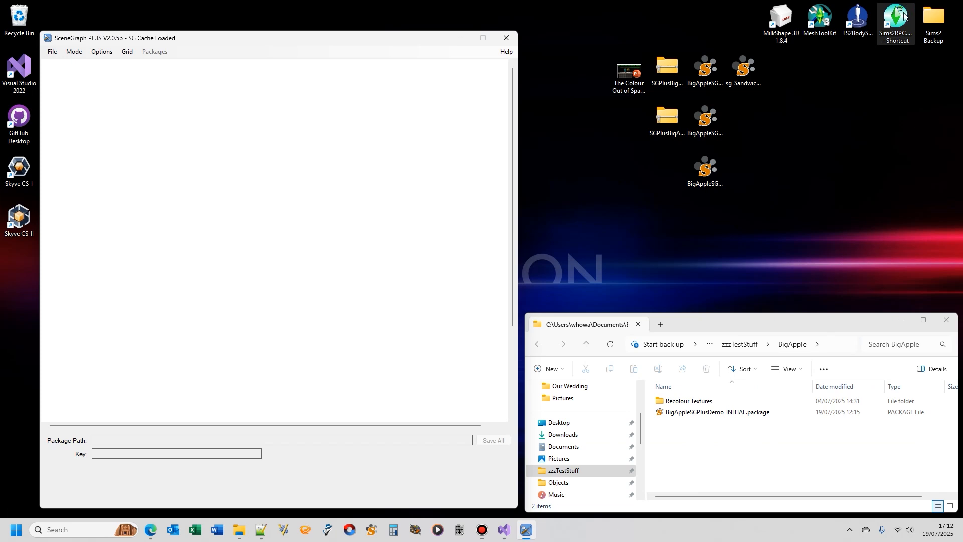
- Open BigAppleSGPlusDemo_INITIAL.package in SimPe and examine the filename and GUID in its Object Data resource
{"action": "left_click", "coordinate": [260, 530]}
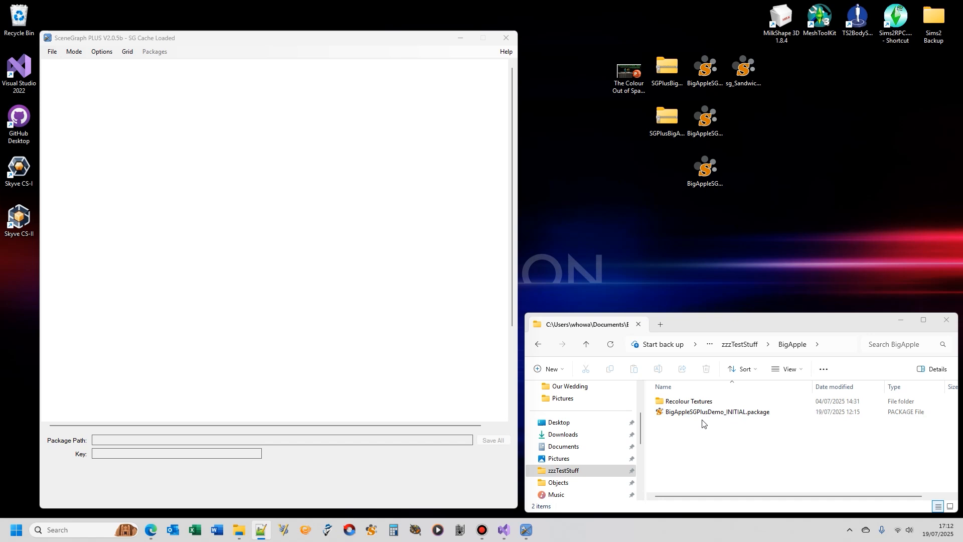
{"action": "double_click", "coordinate": [735, 414]}
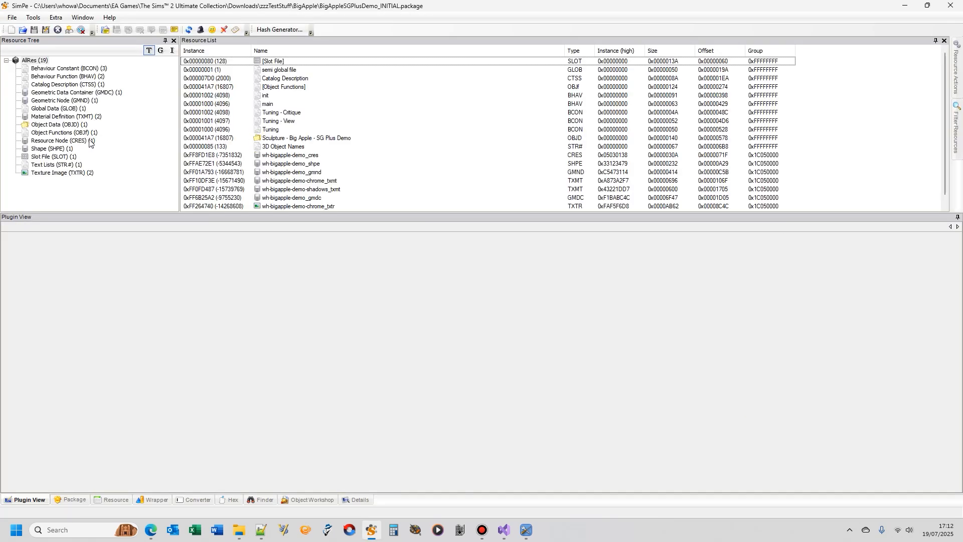
{"action": "left_click", "coordinate": [79, 125]}
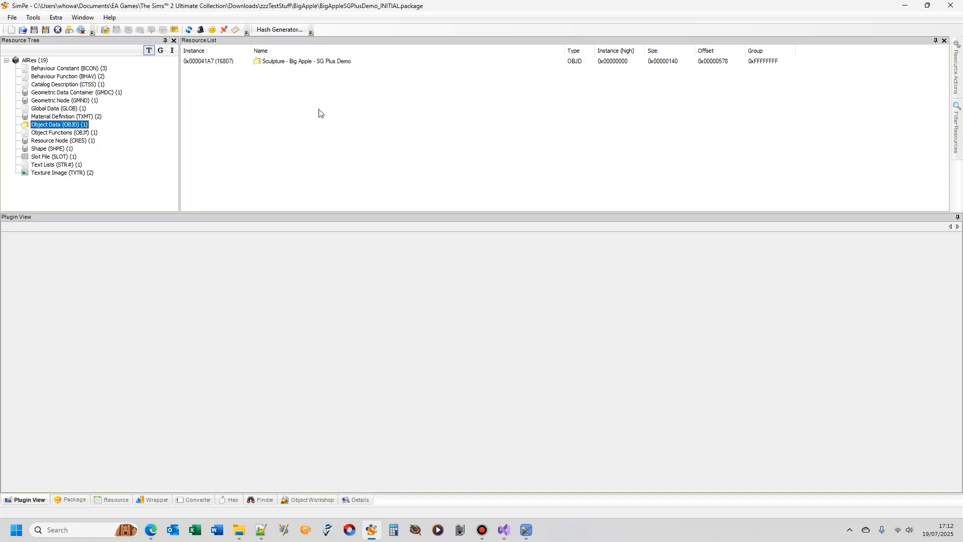
{"action": "left_click", "coordinate": [302, 67]}
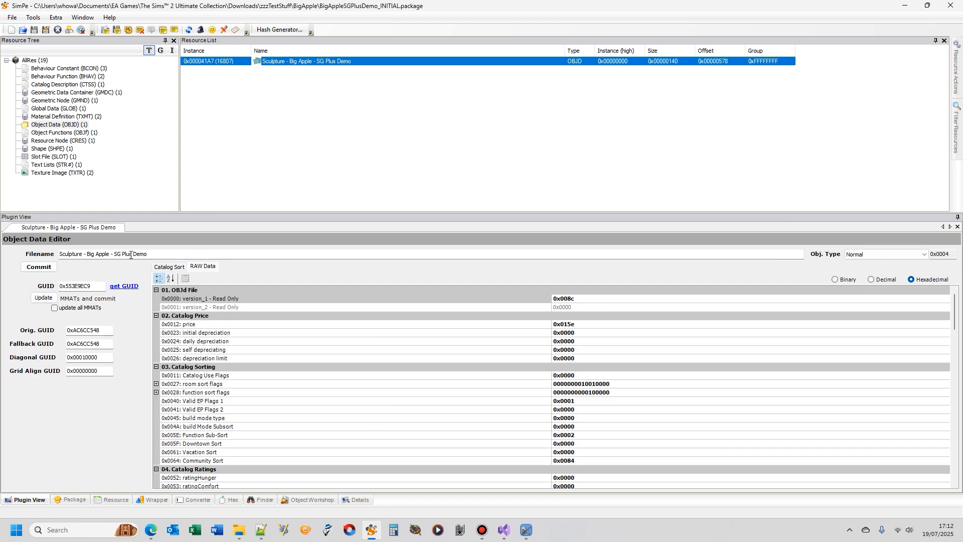
{"action": "left_click", "coordinate": [158, 254]}
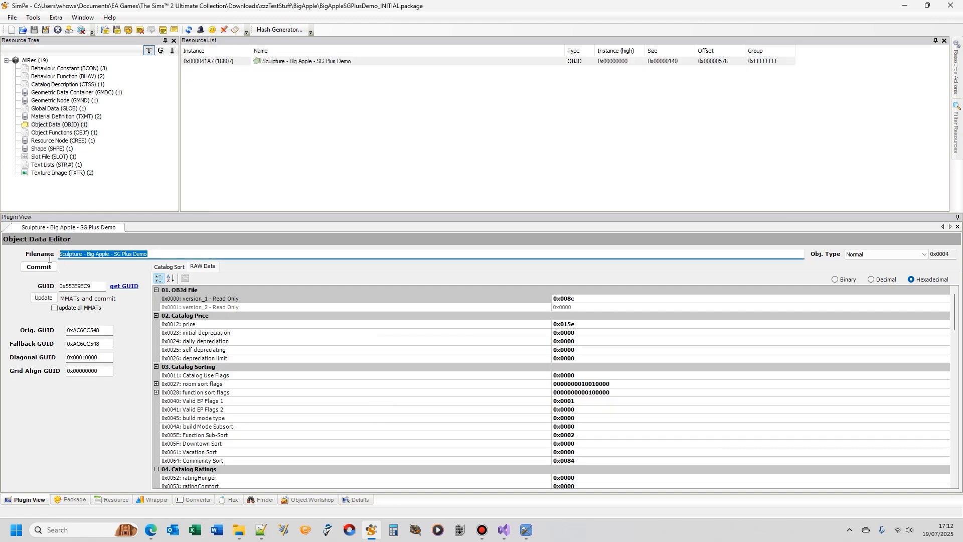
{"action": "left_click", "coordinate": [102, 285]}
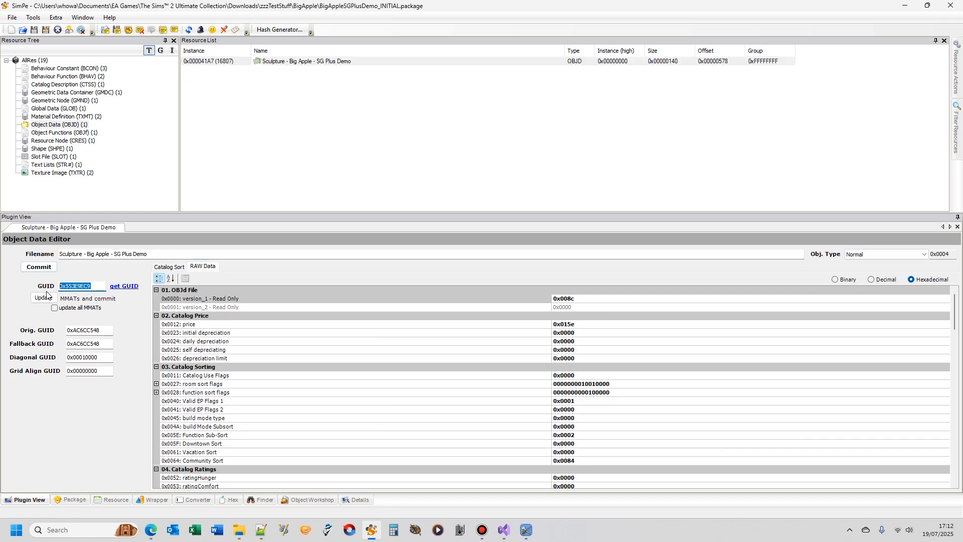
- Examine the package's Catalog Description text and its wh-bigapple-demo_cres resource node
{"action": "left_click", "coordinate": [79, 84]}
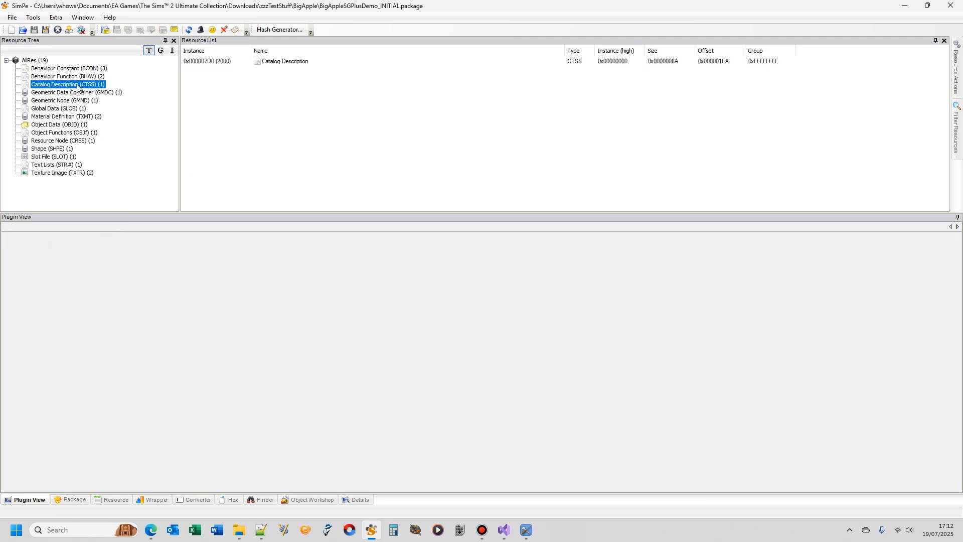
{"action": "left_click", "coordinate": [274, 62]}
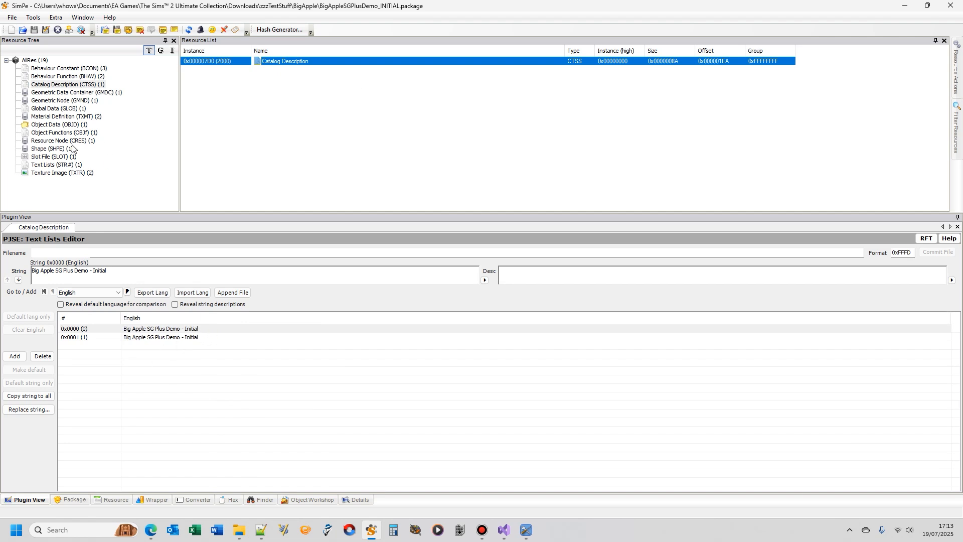
{"action": "left_click", "coordinate": [84, 143]}
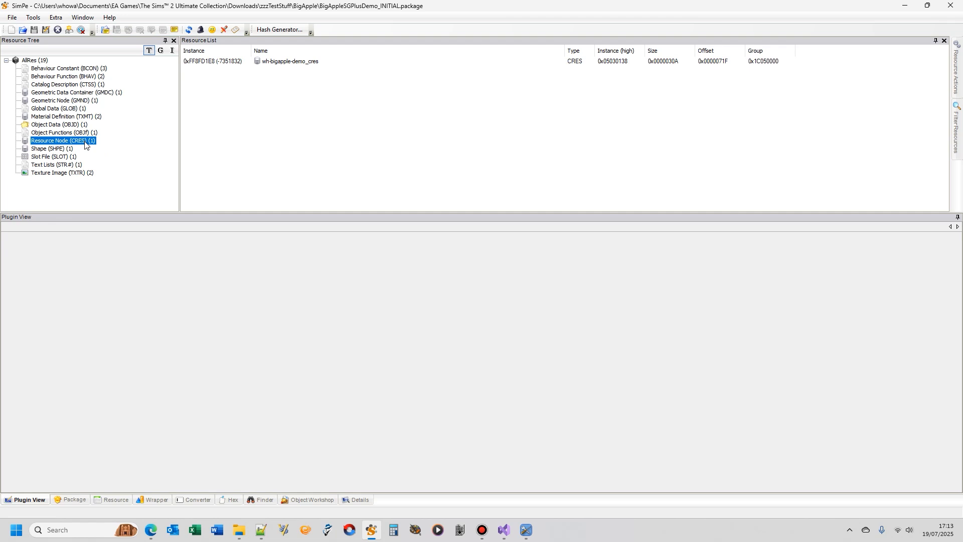
{"action": "left_click", "coordinate": [295, 62]}
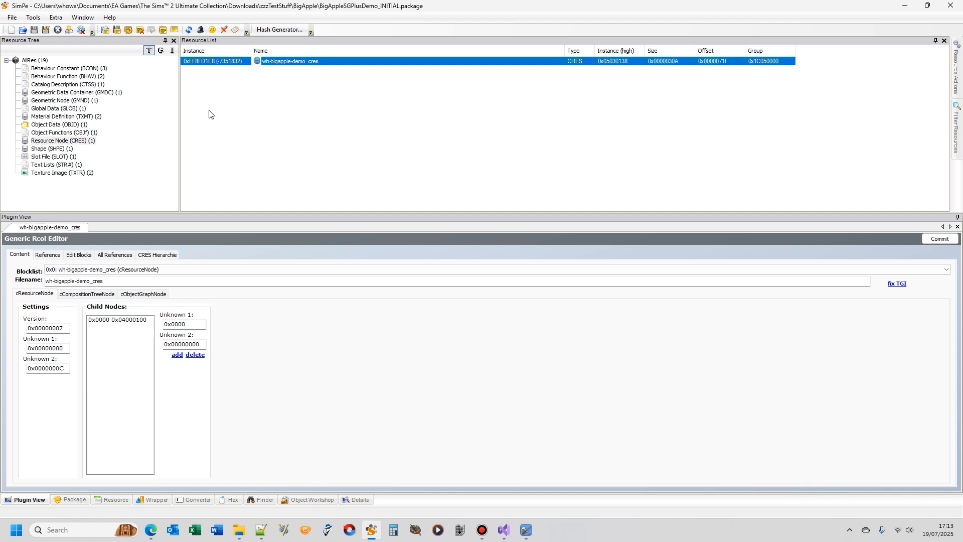
- Review the package's shape, texture image, text list and behaviour function resources, and close the package editor
{"action": "left_click", "coordinate": [66, 149]}
{"action": "left_click", "coordinate": [86, 173]}
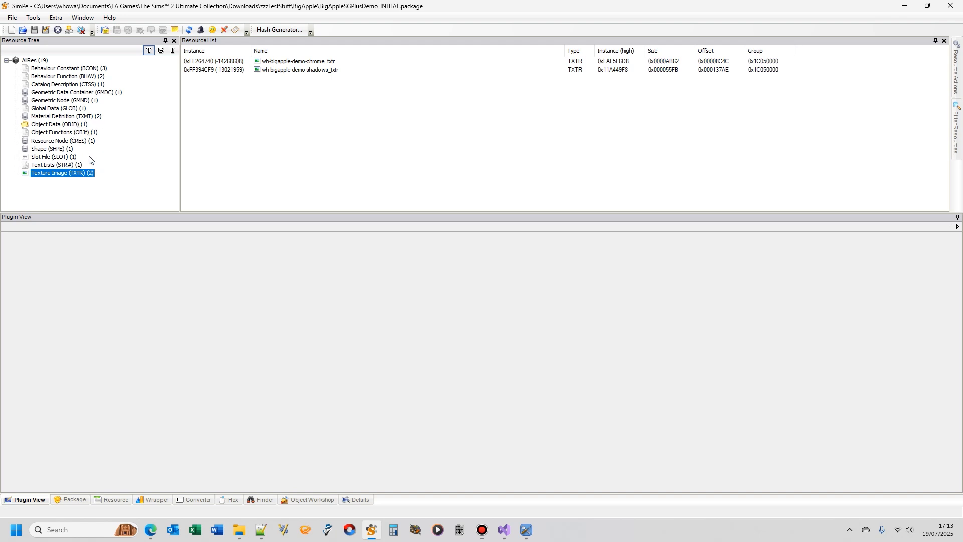
{"action": "left_click", "coordinate": [71, 165]}
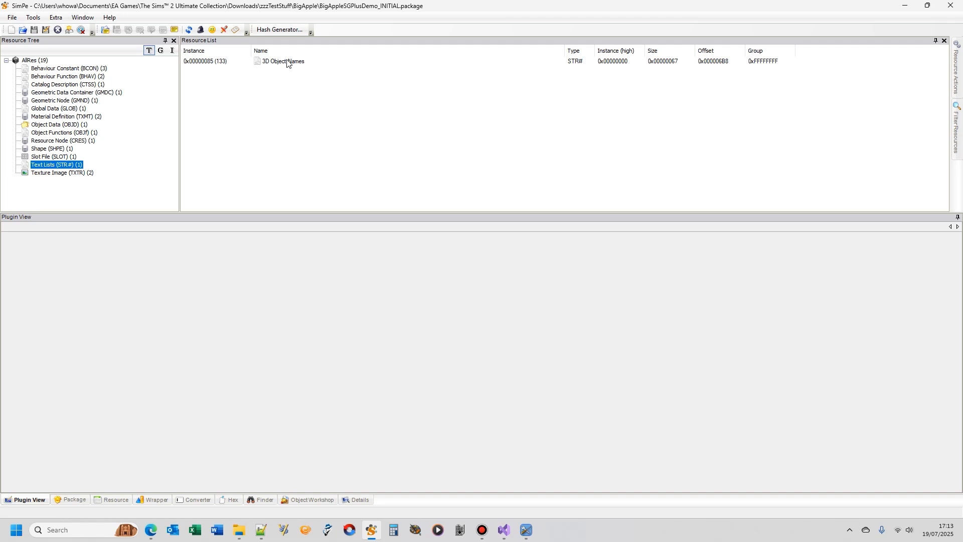
{"action": "left_click", "coordinate": [98, 77]}
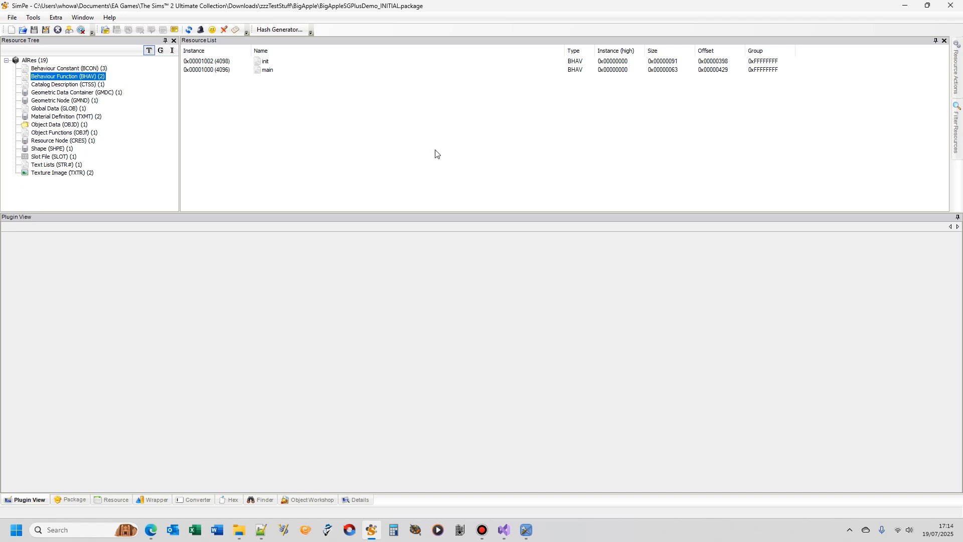
{"action": "left_click", "coordinate": [950, 6]}
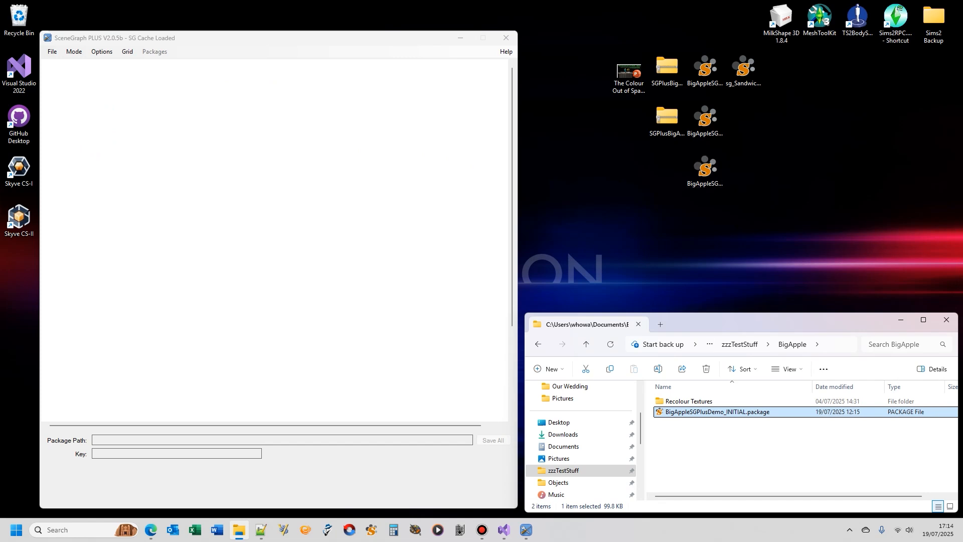
- Duplicate BigAppleSGPlusDemo_INITIAL.package within the BigApple folder
{"action": "right_click", "coordinate": [726, 414]}
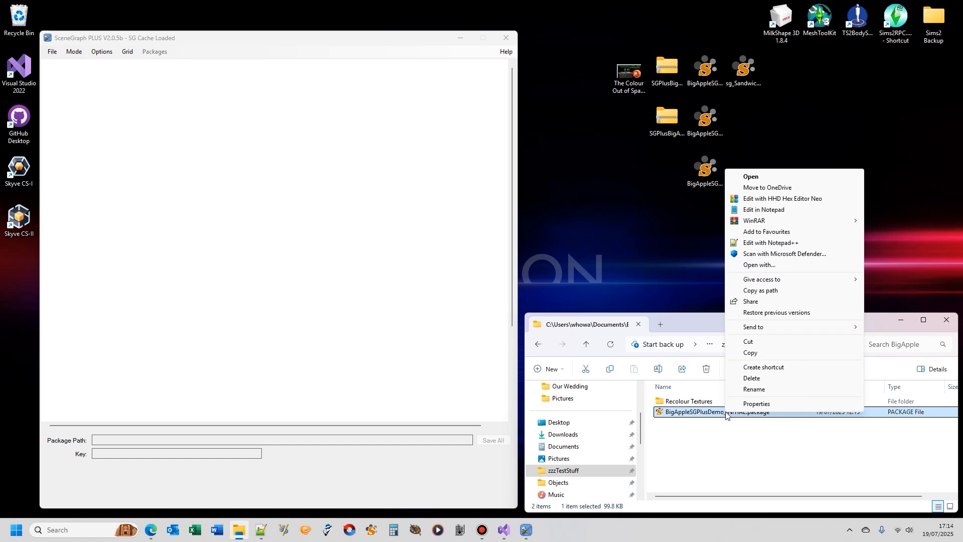
{"action": "left_click", "coordinate": [793, 355]}
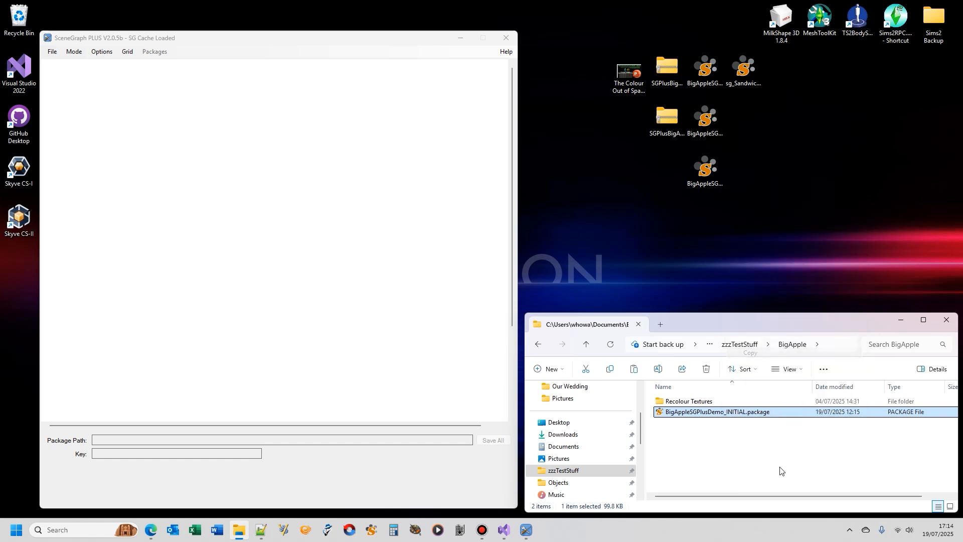
{"action": "left_click", "coordinate": [736, 432]}
{"action": "right_click", "coordinate": [736, 431]}
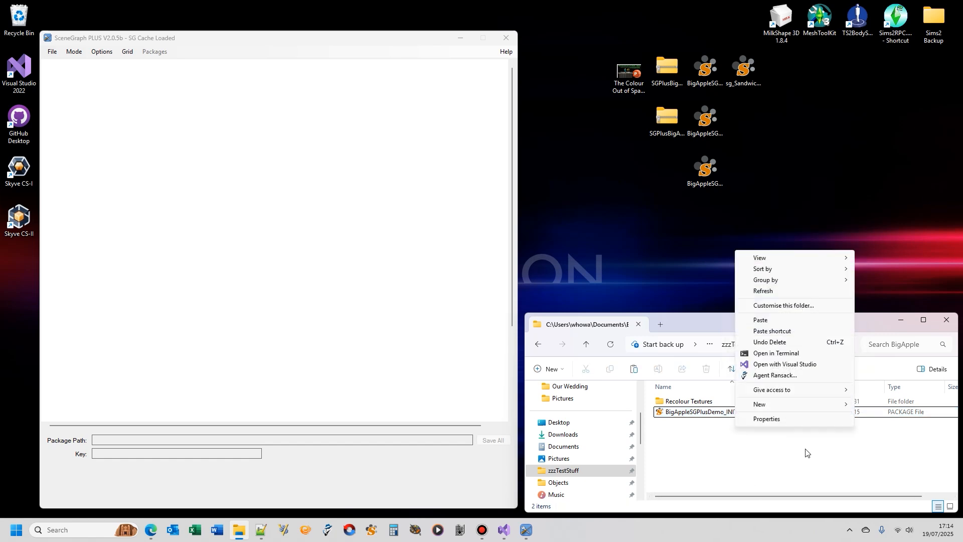
{"action": "left_click", "coordinate": [773, 319]}
- Rename the copied package file as BigAppleSGPlusDemo_RECOLOURABLE.package
{"action": "right_click", "coordinate": [786, 426]}
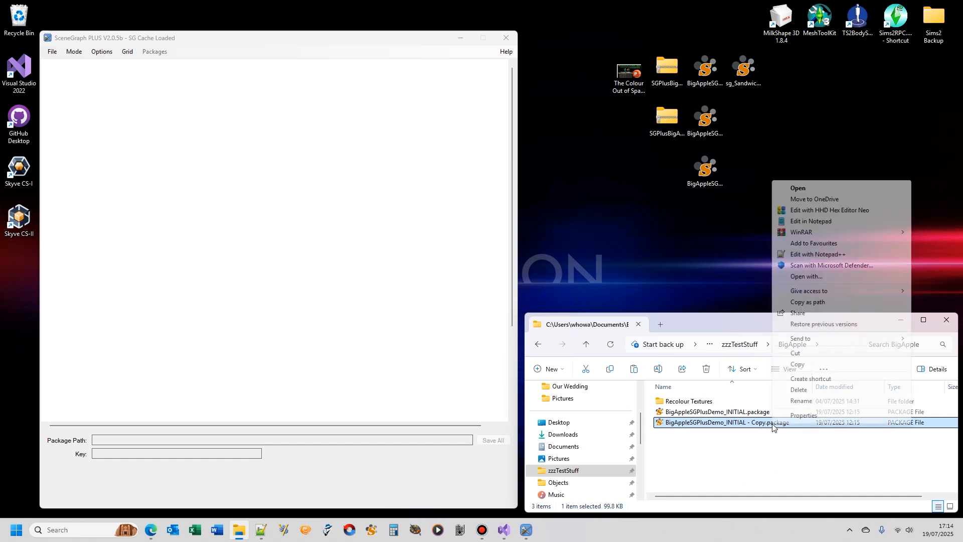
{"action": "left_click", "coordinate": [818, 400]}
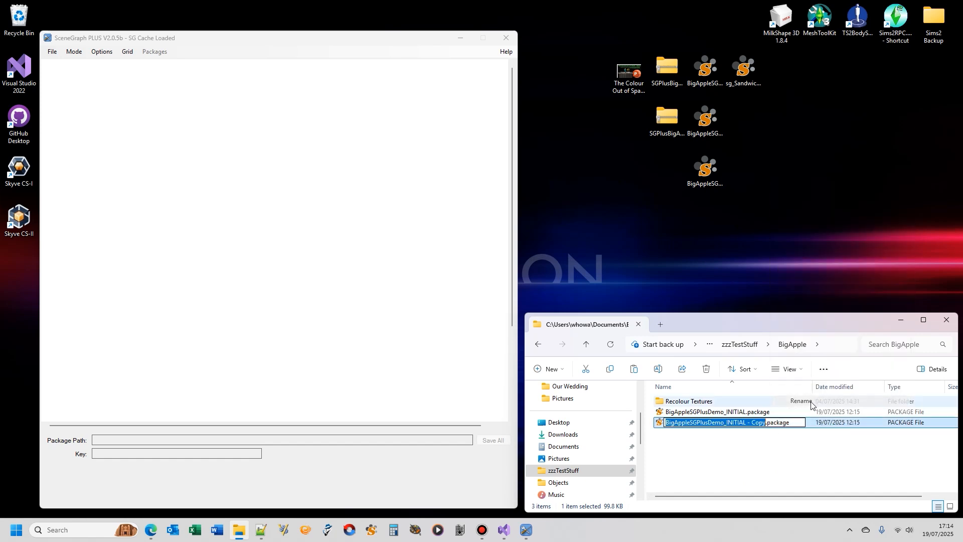
{"action": "left_click", "coordinate": [767, 423]}
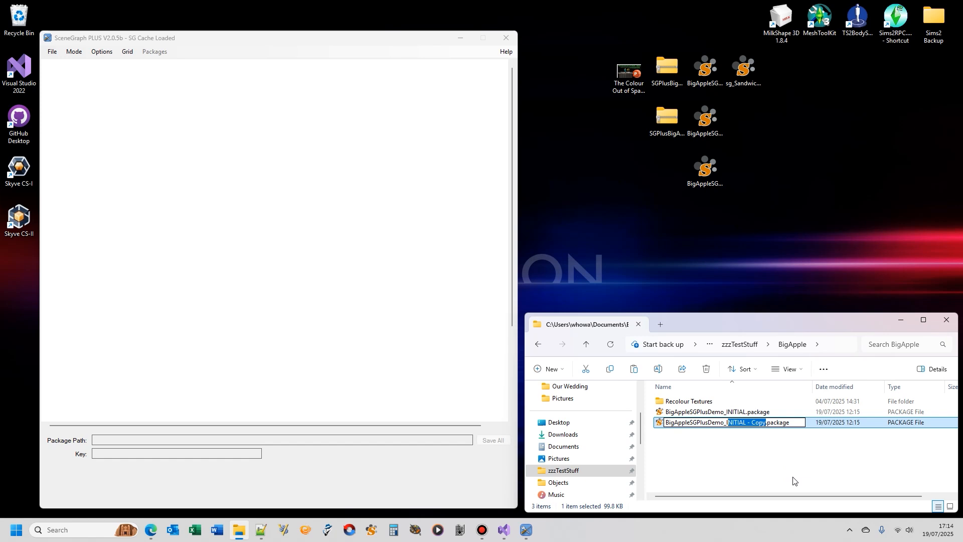
{"action": "type", "text": "RECOLOU"}
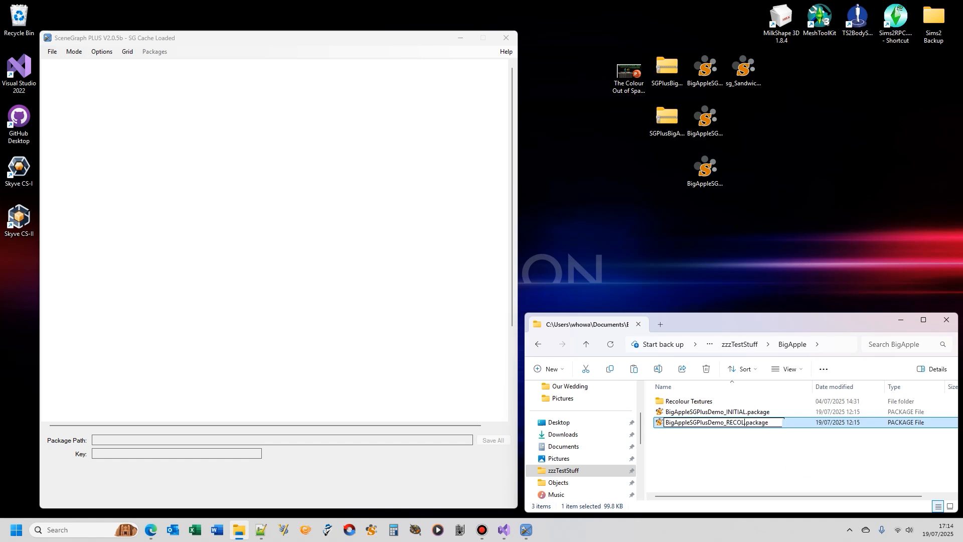
{"action": "type", "text": "RABLE"}
{"action": "key", "text": "Return"}
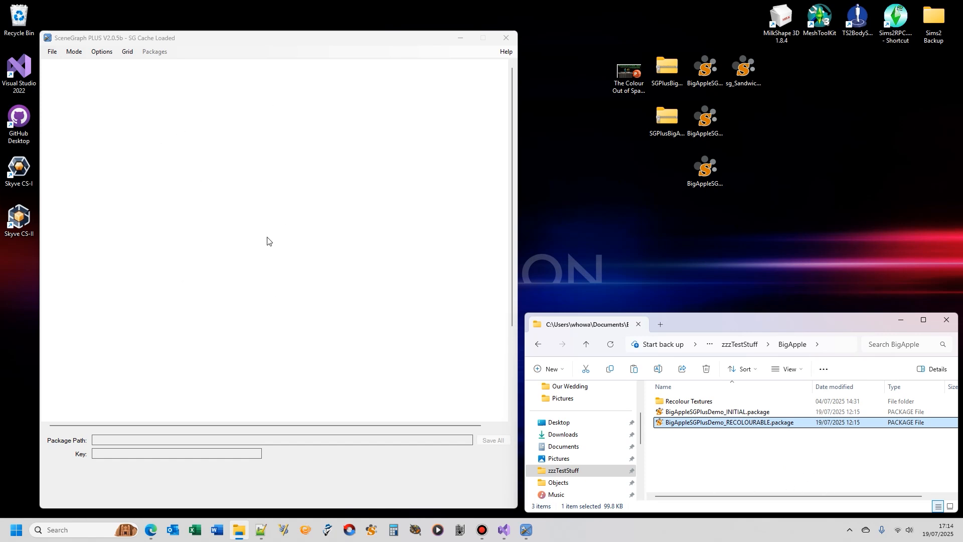
- Load BigAppleSGPlusDemo_RECOLOURABLE.package into SceneGraph PLUS and check the configured DDS Utils path
{"action": "left_click_drag", "start_coordinate": [785, 423], "coordinate": [202, 275]}
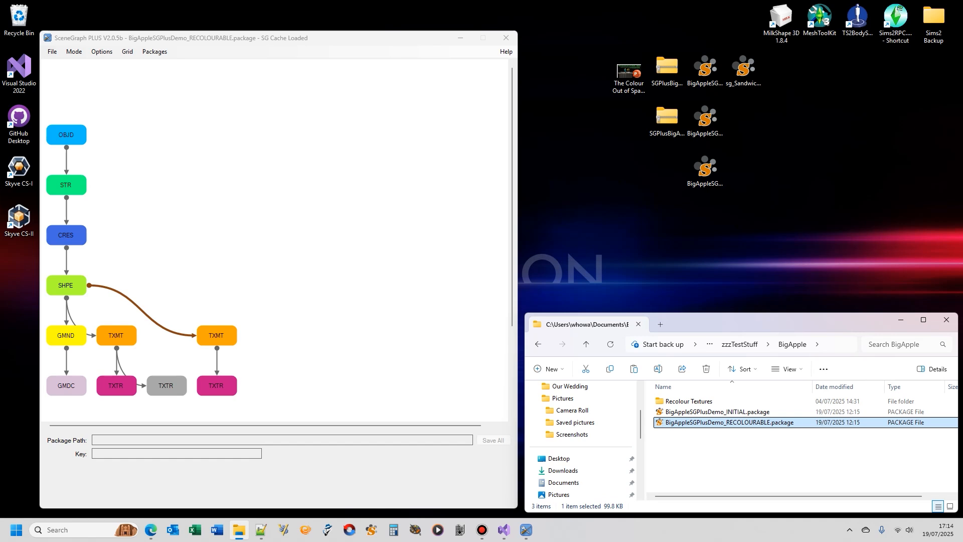
{"action": "left_click", "coordinate": [52, 55]}
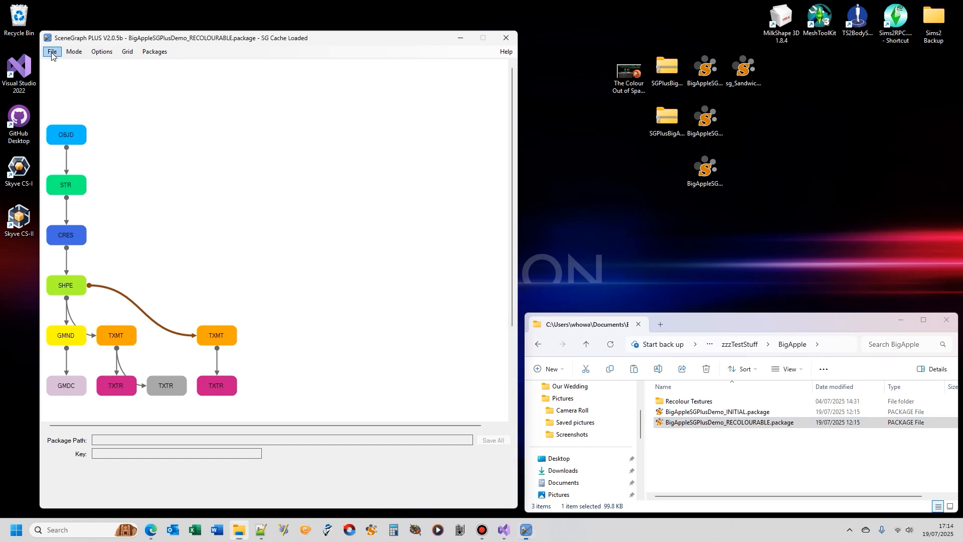
{"action": "left_click", "coordinate": [51, 53]}
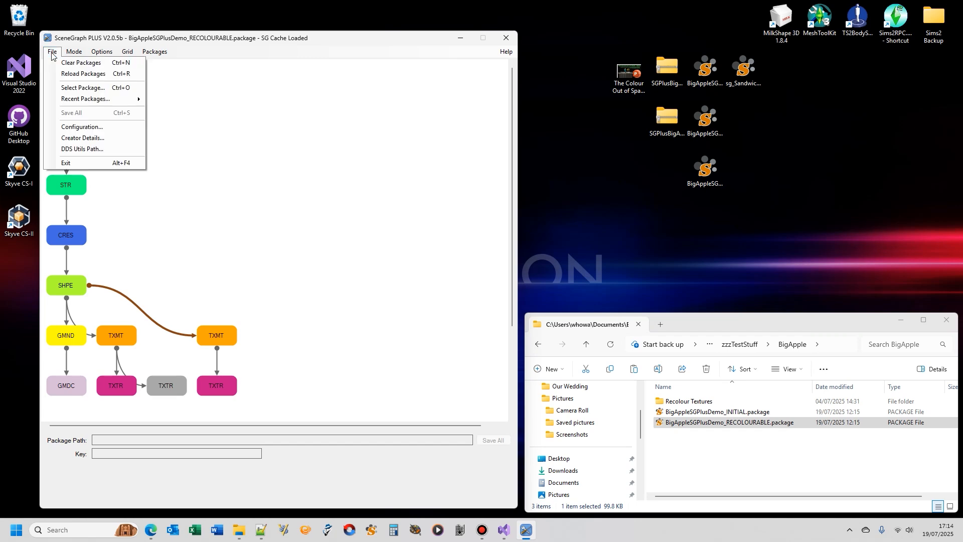
{"action": "left_click", "coordinate": [85, 149]}
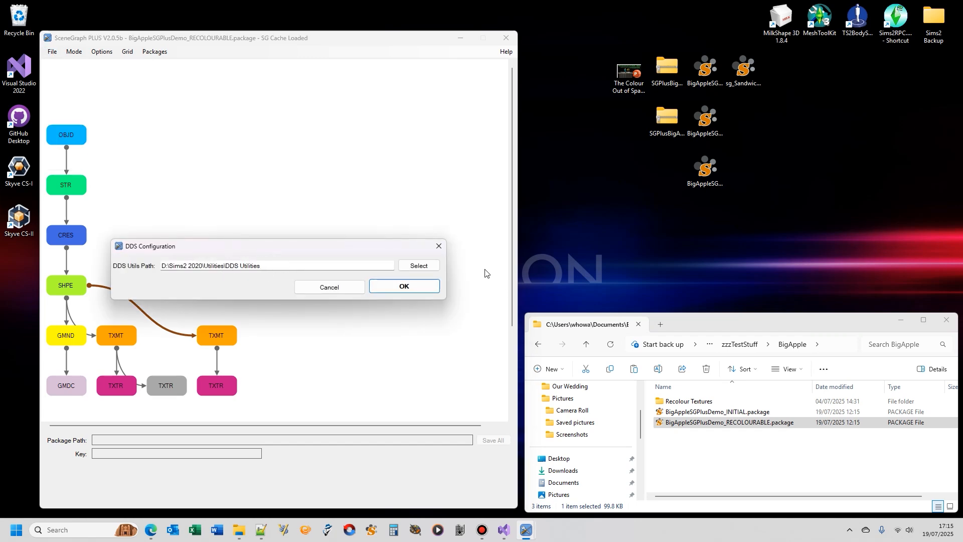
{"action": "left_click", "coordinate": [439, 246]}
{"action": "left_click", "coordinate": [101, 51]}
{"action": "mouse_move", "coordinate": [74, 51]}
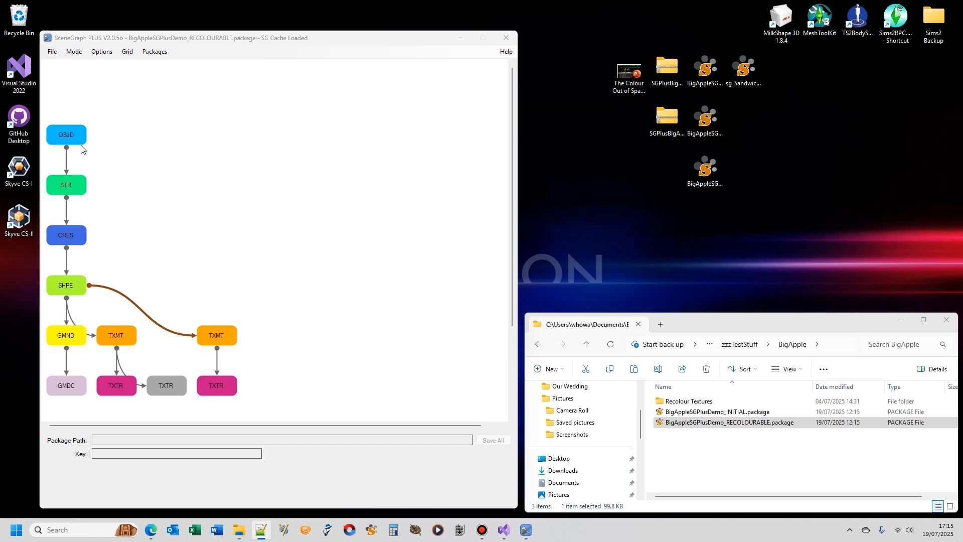
- Open the OBJD node's options and generate a random new GUID for the object
{"action": "mouse_move", "coordinate": [79, 144]}
{"action": "mouse_move", "coordinate": [67, 187]}
{"action": "mouse_move", "coordinate": [77, 285]}
{"action": "left_click", "coordinate": [78, 134]}
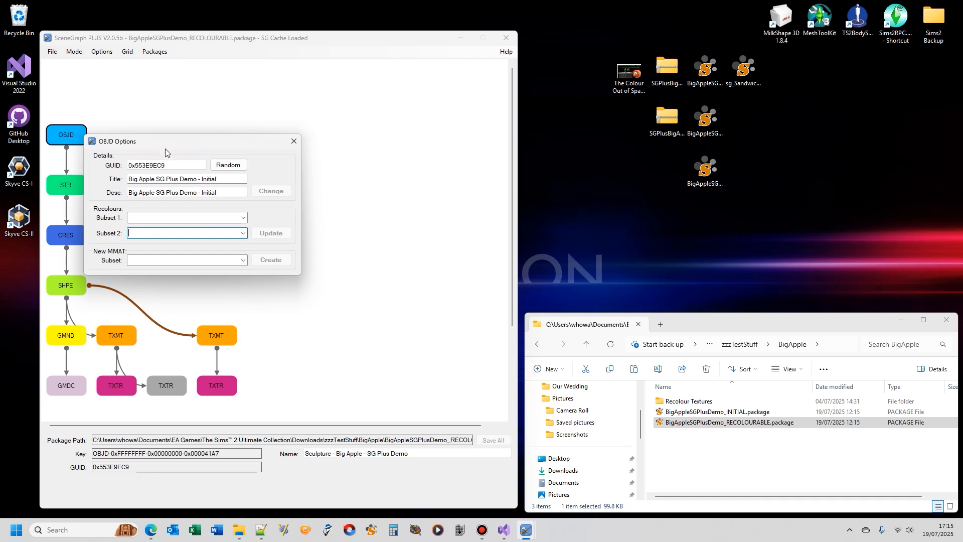
{"action": "left_click_drag", "start_coordinate": [172, 142], "coordinate": [282, 105]}
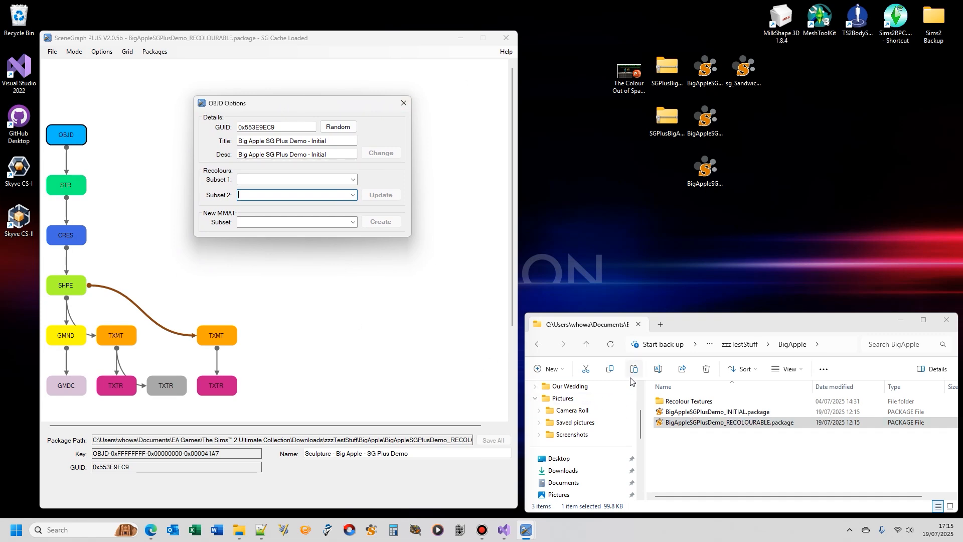
{"action": "left_click", "coordinate": [343, 128]}
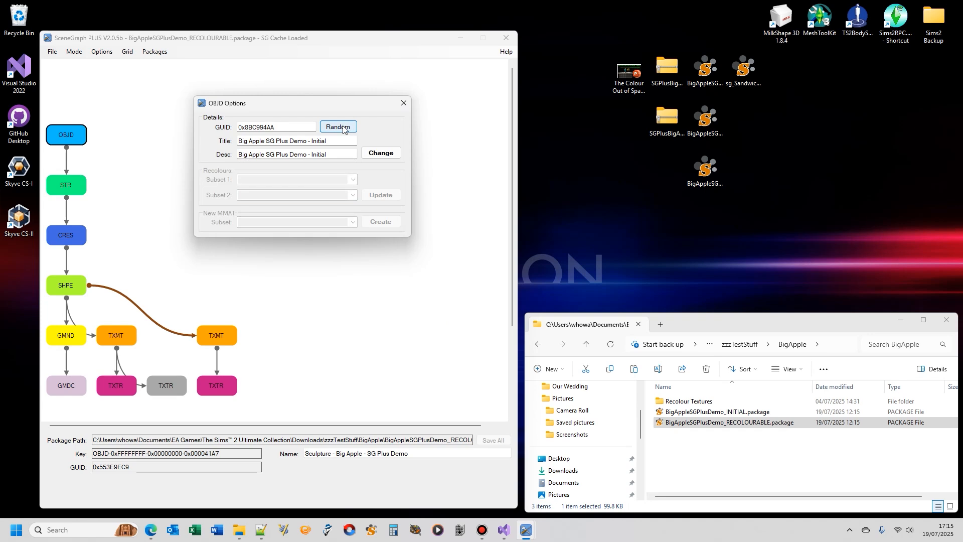
- Set the object's title and description to "Big Apple SG Plus Demo - Recolourable" and apply the changed details
{"action": "left_click", "coordinate": [347, 141]}
{"action": "key", "text": "BackSpace"}
{"action": "key", "text": "BackSpace"}
{"action": "key", "text": "BackSpace"}
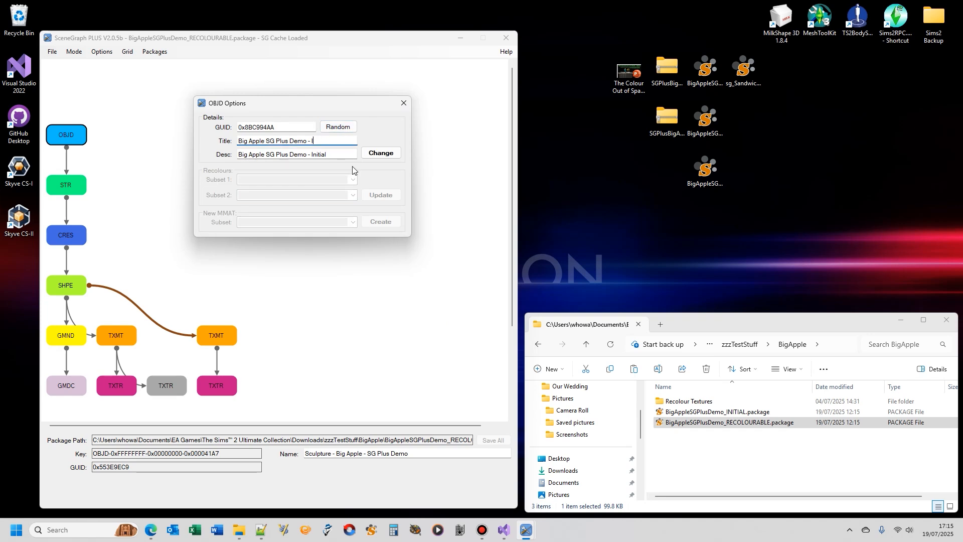
{"action": "type", "text": "Recolourable"}
{"action": "double_click", "coordinate": [336, 138]}
{"action": "key", "text": "ctrl+c"}
{"action": "double_click", "coordinate": [321, 155]}
{"action": "key", "text": "ctrl+v"}
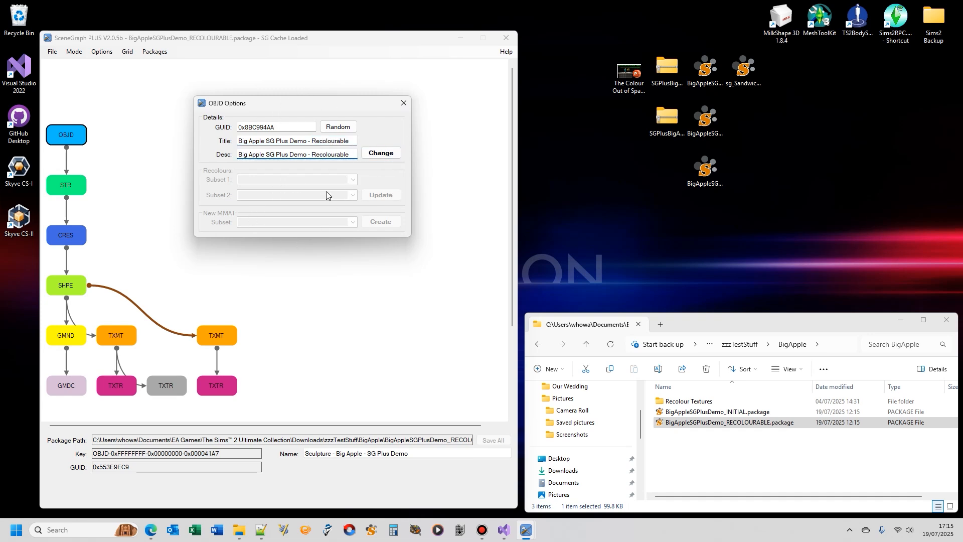
{"action": "left_click", "coordinate": [386, 156]}
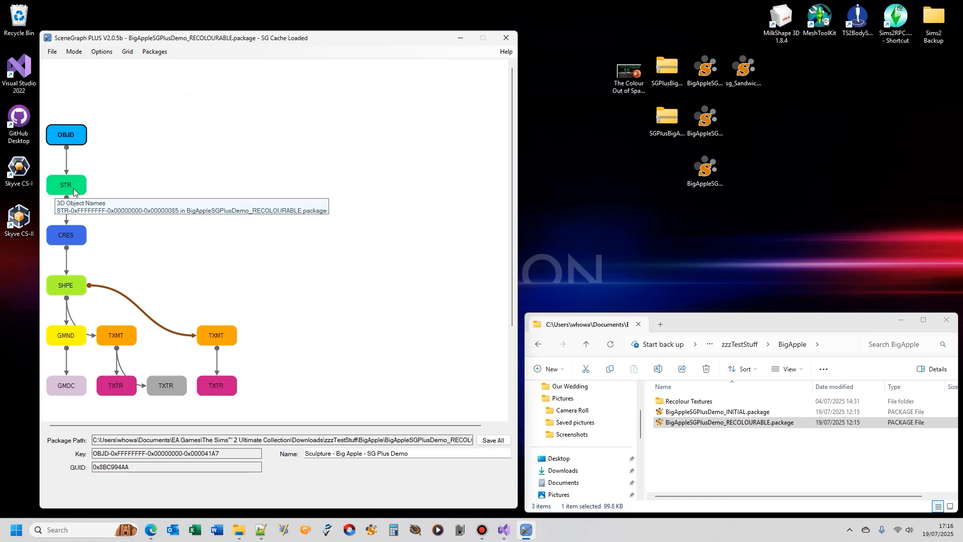
- Check the GUID, title and description in the OBJD node's options and close them
{"action": "double_click", "coordinate": [83, 134]}
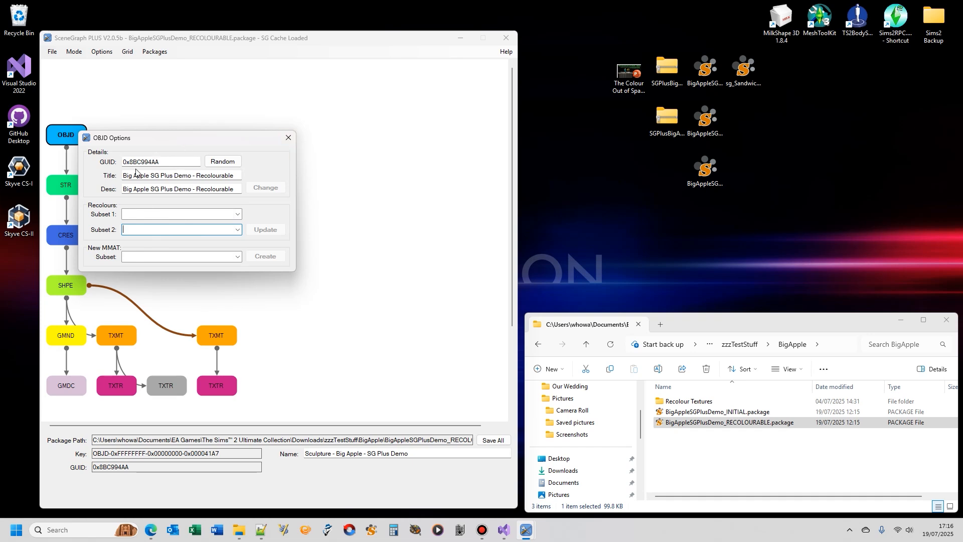
{"action": "key", "text": "Escape"}
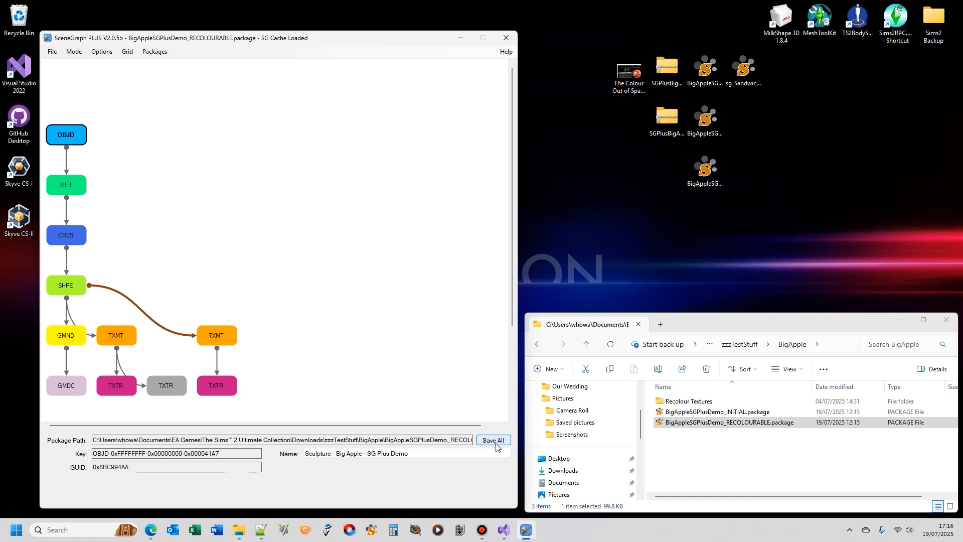
- Examine the recolourable subset choices in the GMND node's options and close them without changing anything
{"action": "mouse_move", "coordinate": [77, 341]}
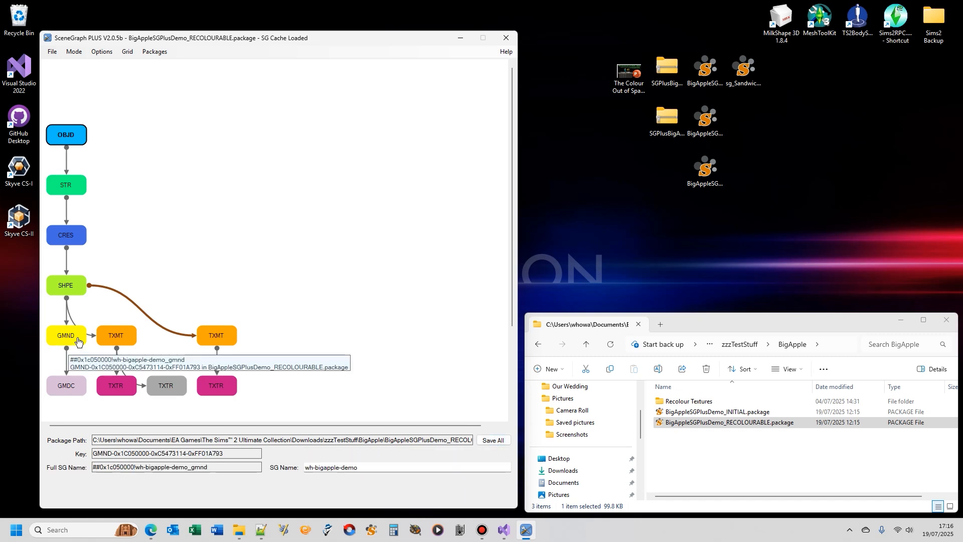
{"action": "double_click", "coordinate": [77, 342]}
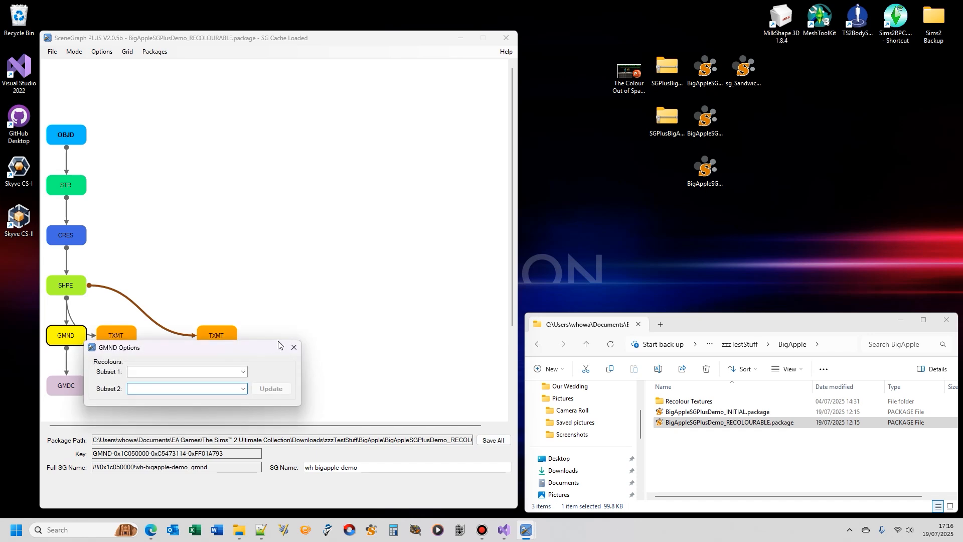
{"action": "left_click_drag", "start_coordinate": [246, 348], "coordinate": [318, 201]}
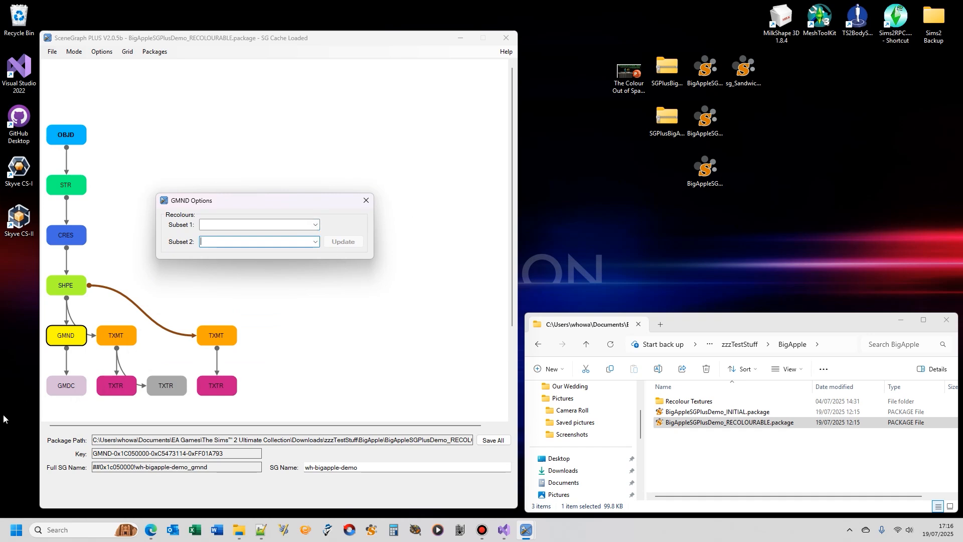
{"action": "left_click", "coordinate": [316, 225]}
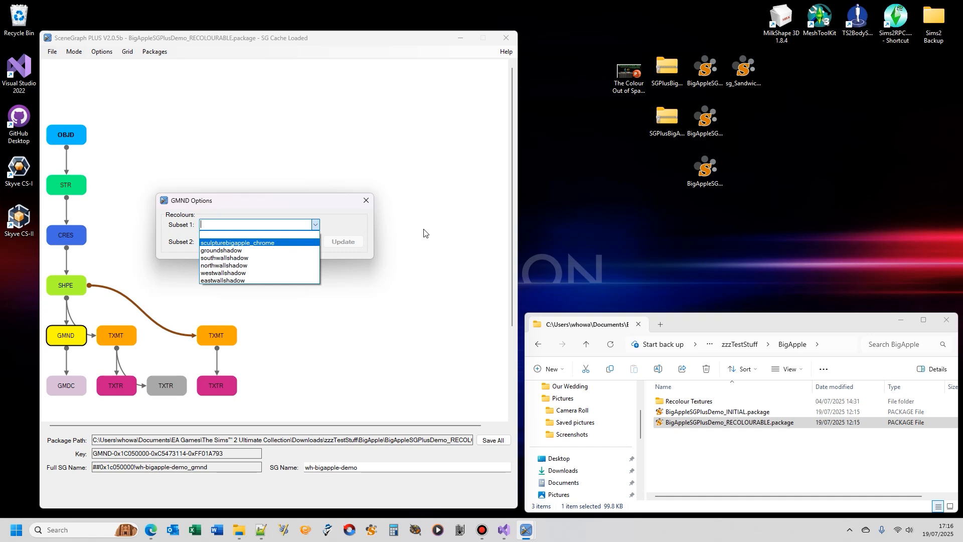
{"action": "left_click", "coordinate": [370, 201]}
{"action": "left_click", "coordinate": [369, 200]}
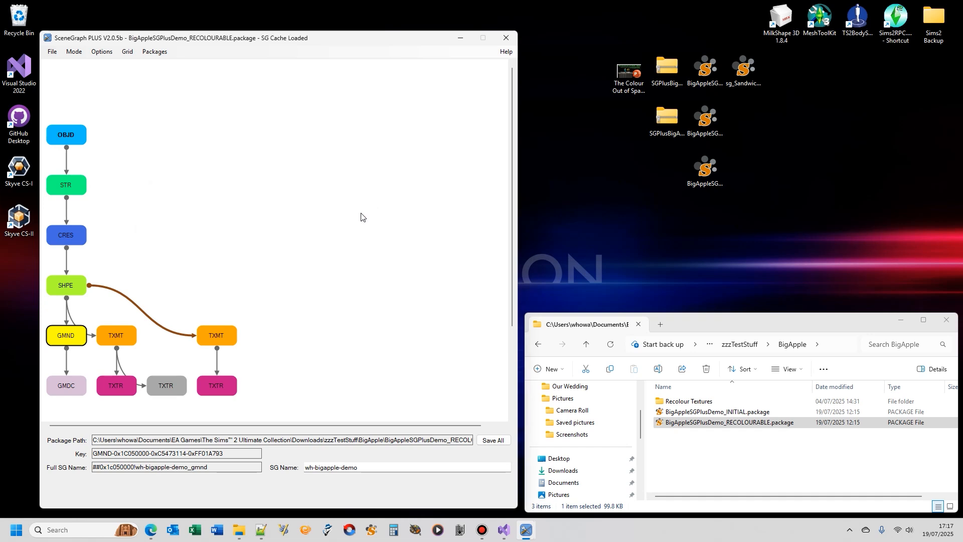
- In the OBJD node's options, set recolour Subset 1 to sculpturebigapple_chrome and update the object
{"action": "double_click", "coordinate": [82, 139]}
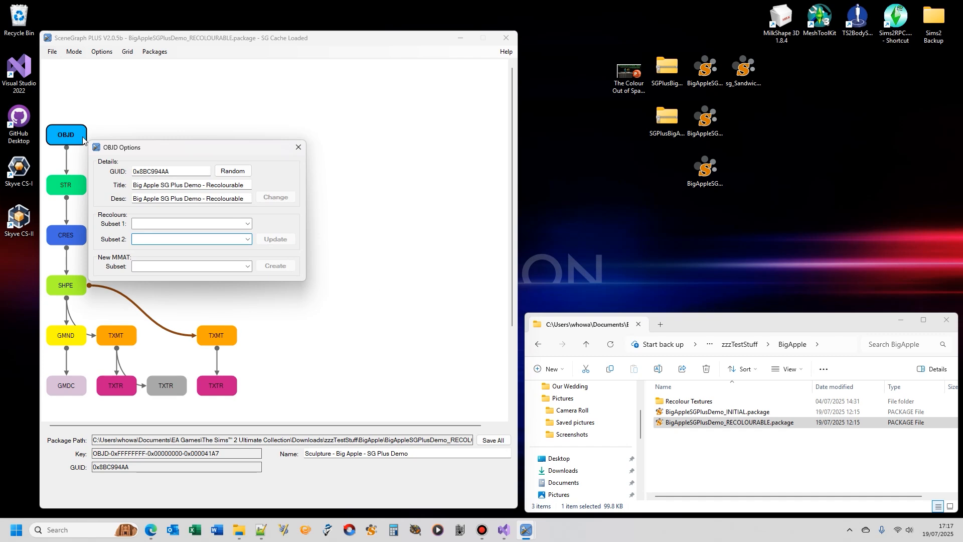
{"action": "left_click", "coordinate": [247, 224]}
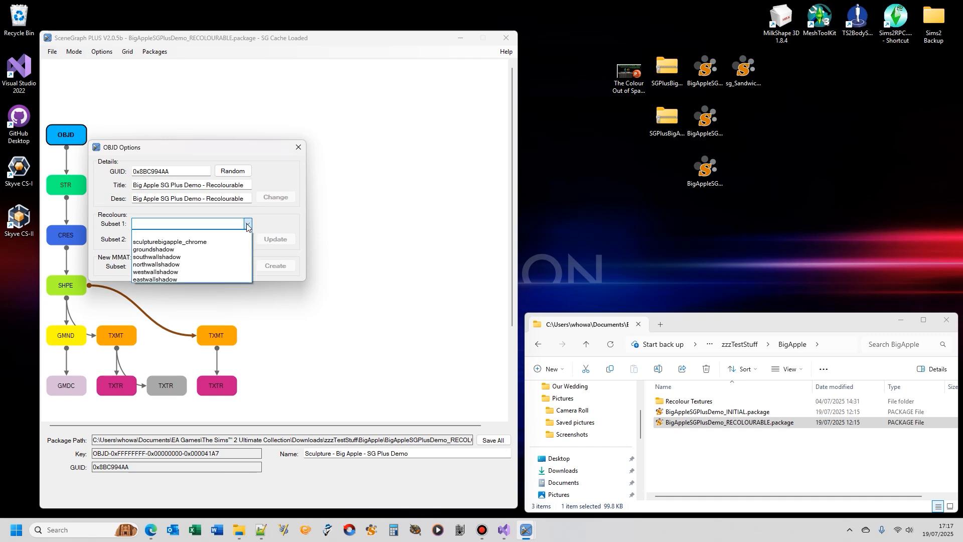
{"action": "left_click", "coordinate": [209, 242]}
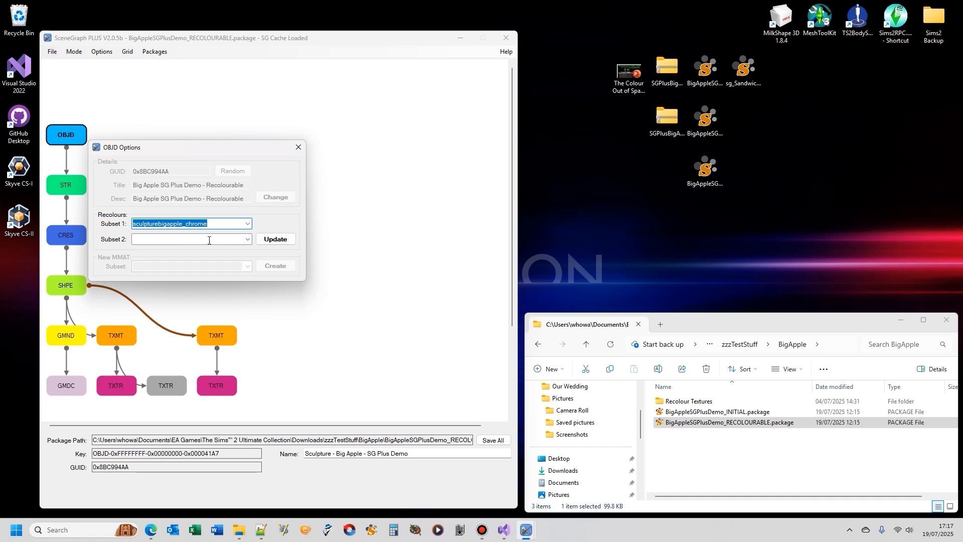
{"action": "left_click", "coordinate": [275, 239]}
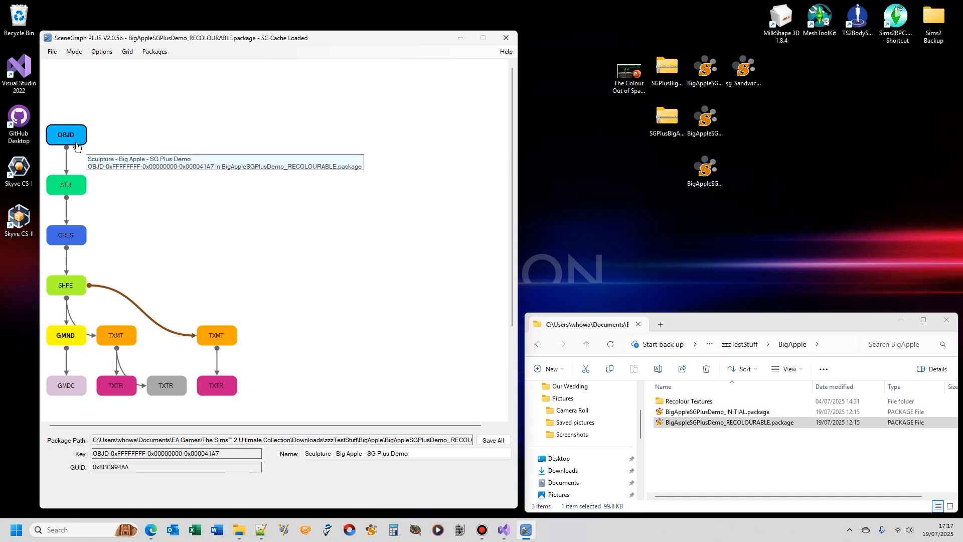
- Check the recolour subsets in the GMND node's options, including the choices for Subset 2, and close them
{"action": "left_click", "coordinate": [75, 340]}
{"action": "double_click", "coordinate": [75, 340]}
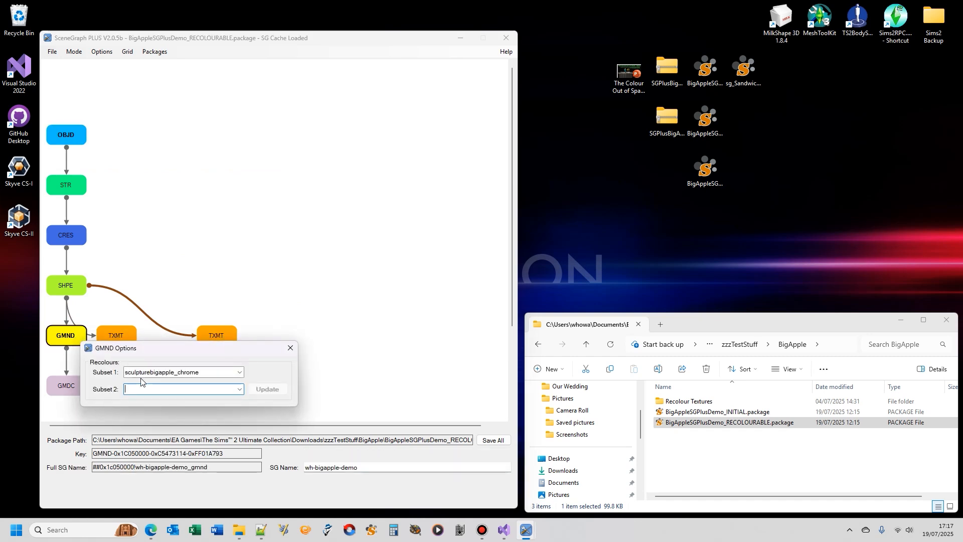
{"action": "left_click", "coordinate": [239, 390]}
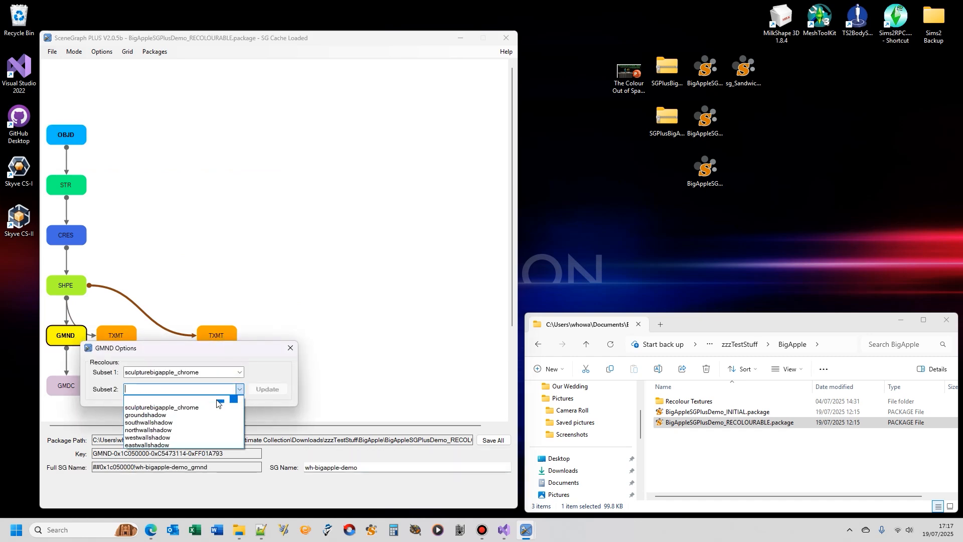
{"action": "left_click", "coordinate": [270, 359]}
{"action": "left_click", "coordinate": [290, 348]}
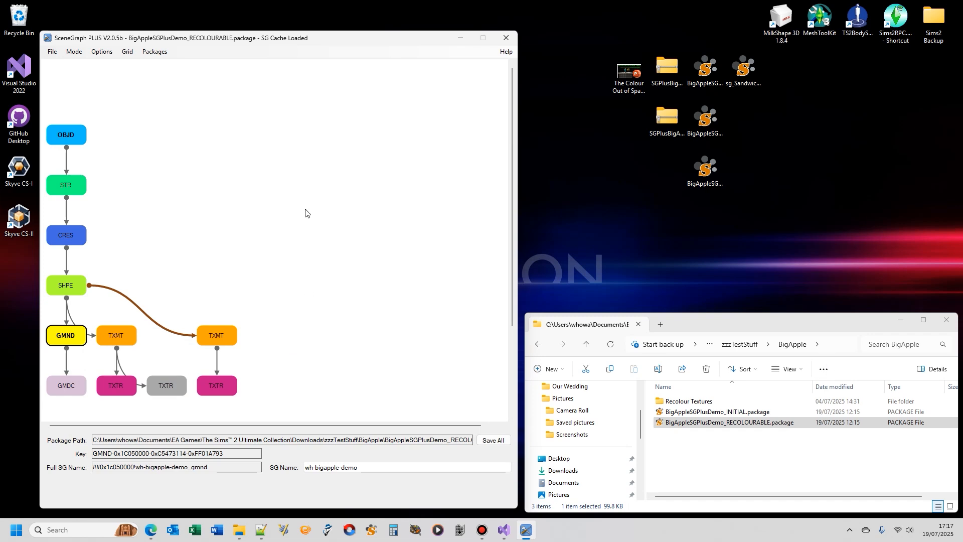
- Create a new MMAT for the sculpturebigapple_chrome subset from the OBJD node and place it in the OBJD row, above the TXMT nodes
{"action": "double_click", "coordinate": [77, 142]}
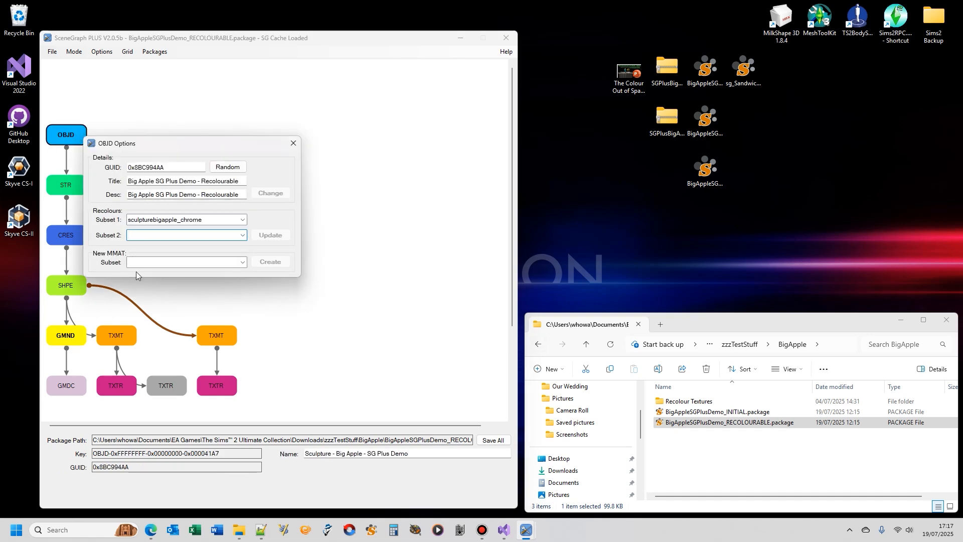
{"action": "left_click", "coordinate": [242, 263]}
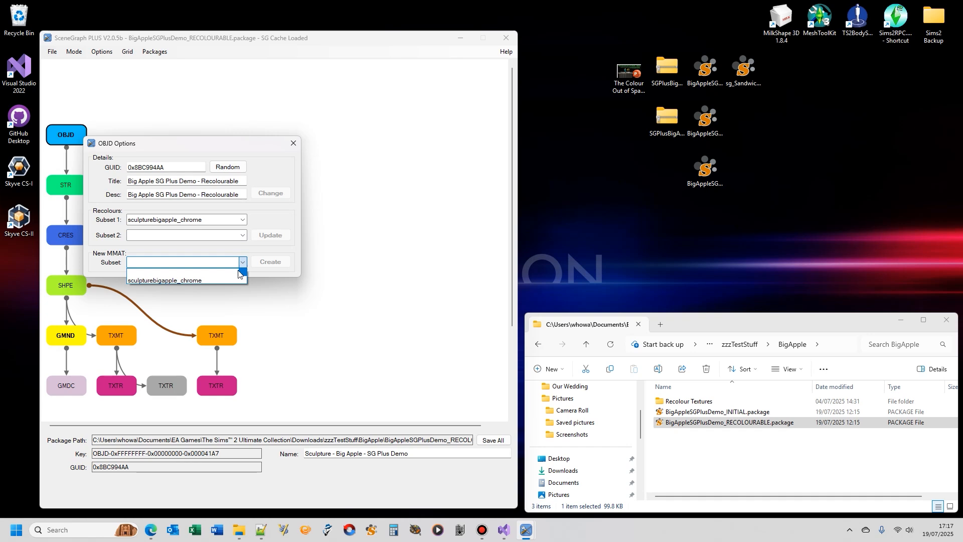
{"action": "left_click", "coordinate": [213, 280]}
{"action": "left_click", "coordinate": [278, 263]}
{"action": "left_click_drag", "start_coordinate": [265, 88], "coordinate": [120, 136]}
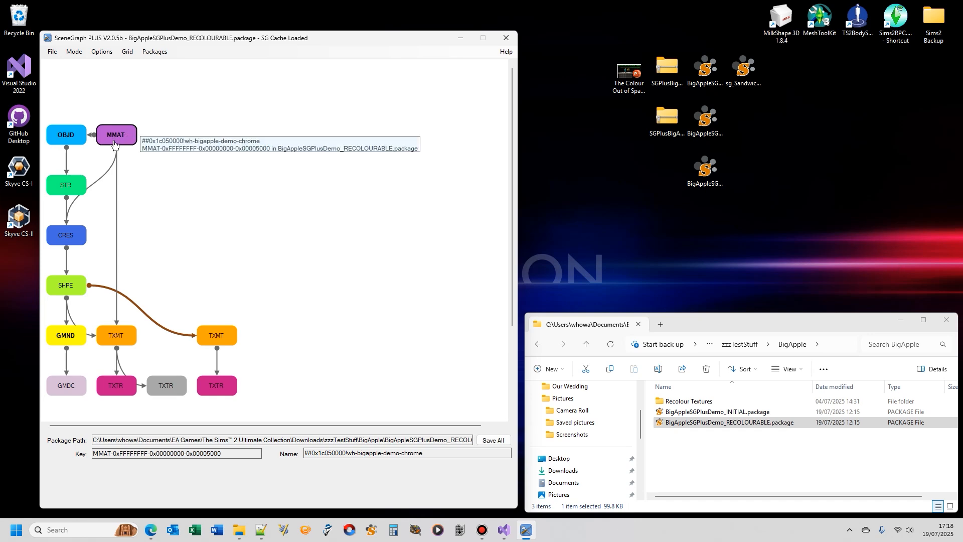
{"action": "left_click_drag", "start_coordinate": [121, 139], "coordinate": [199, 137]}
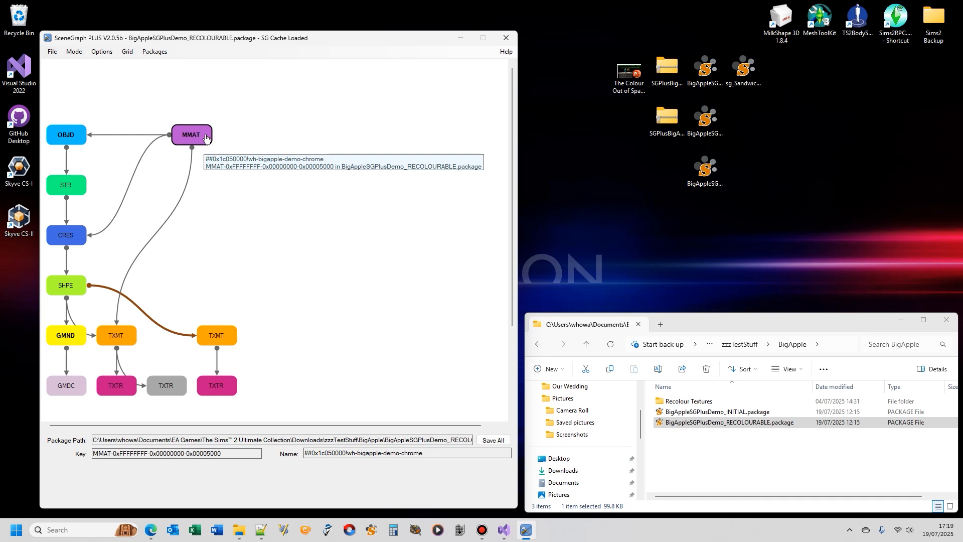
- Mark the new MMAT node as the default material and apply the change
{"action": "double_click", "coordinate": [206, 136]}
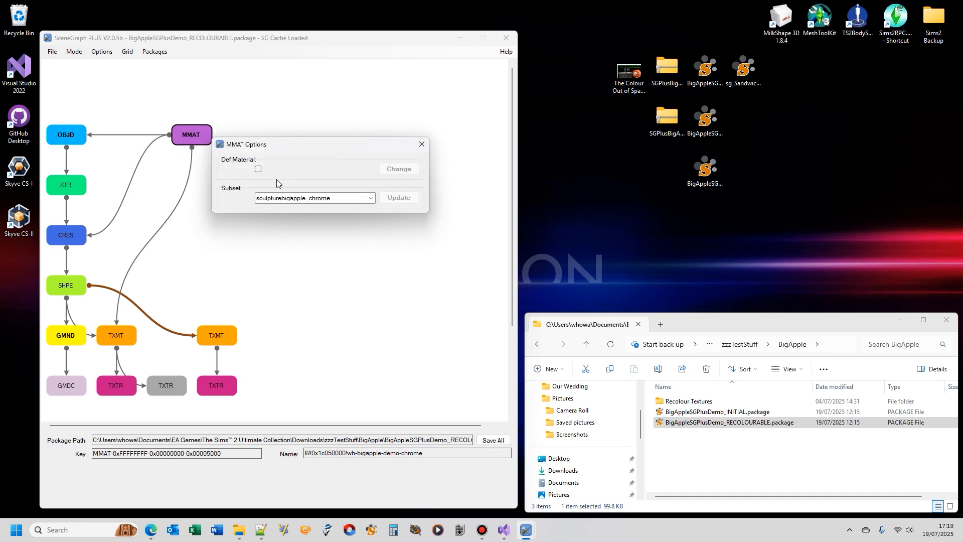
{"action": "left_click", "coordinate": [259, 169]}
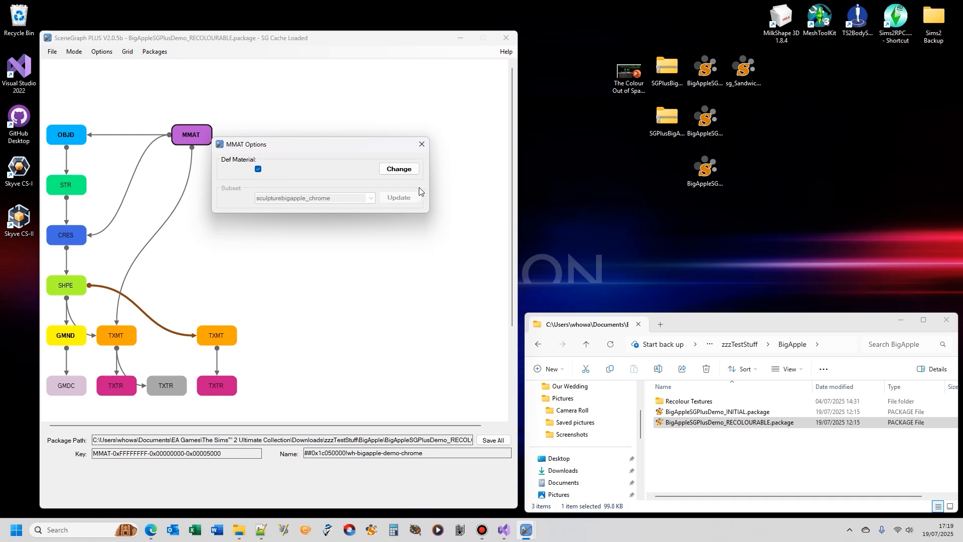
{"action": "left_click", "coordinate": [400, 170]}
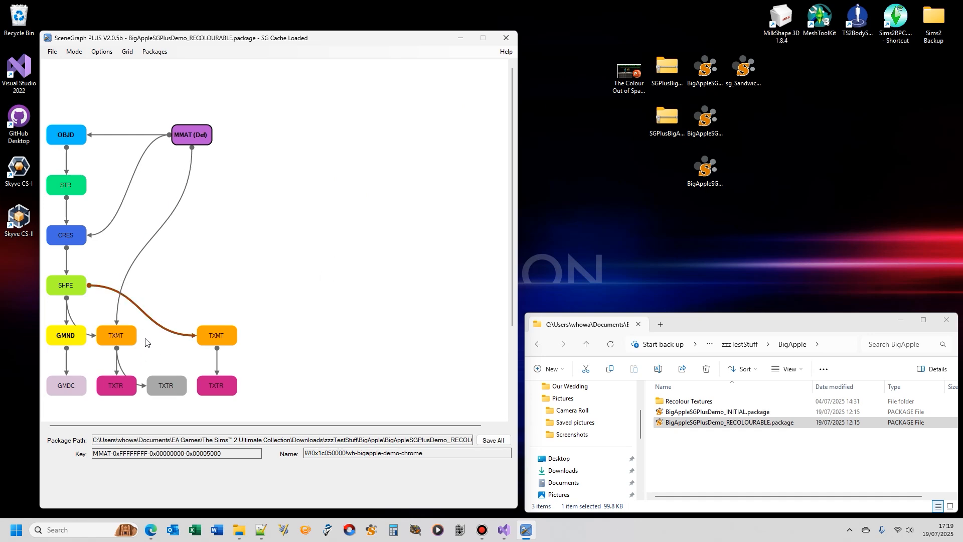
- Show the texture preview and compare the textures of the shadows and chrome TXMT and TXTR nodes
{"action": "right_click", "coordinate": [124, 339]}
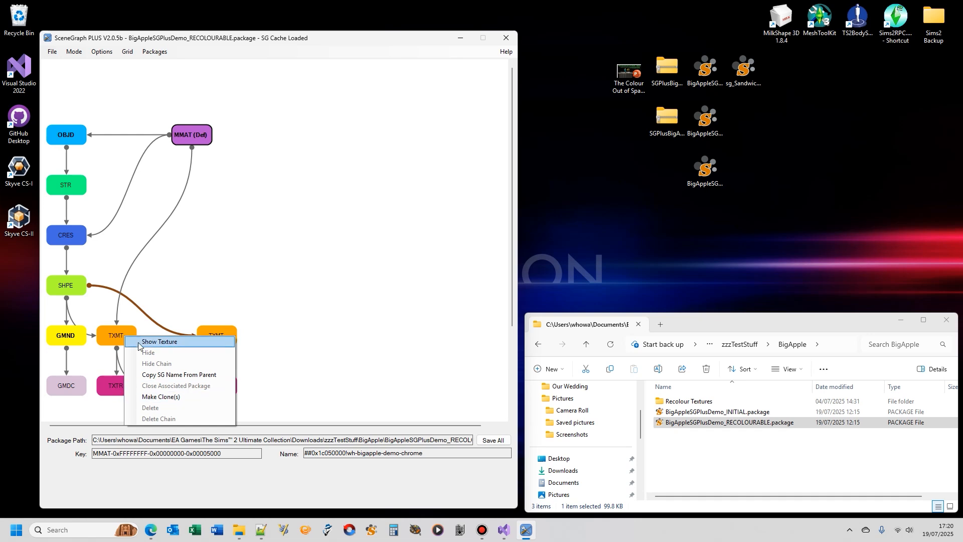
{"action": "left_click", "coordinate": [153, 344]}
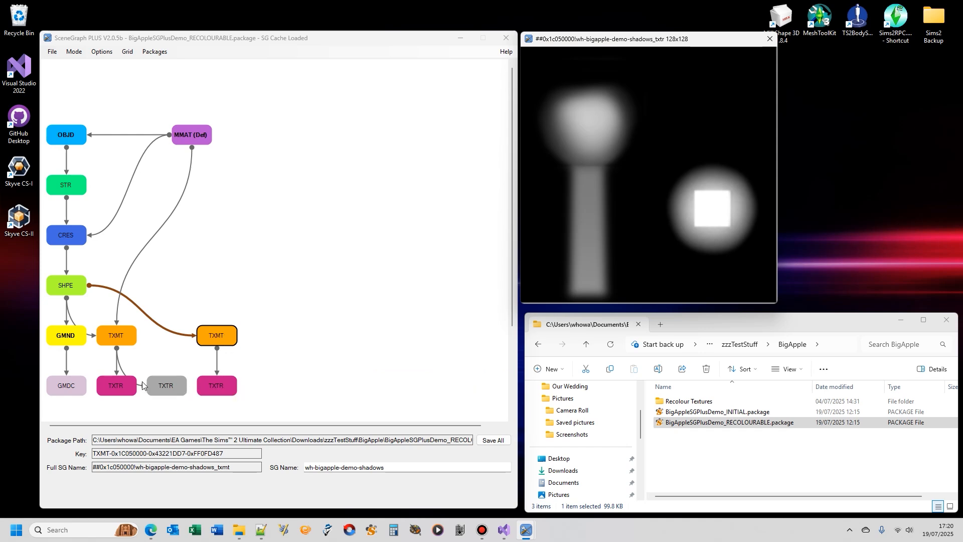
{"action": "left_click", "coordinate": [119, 392]}
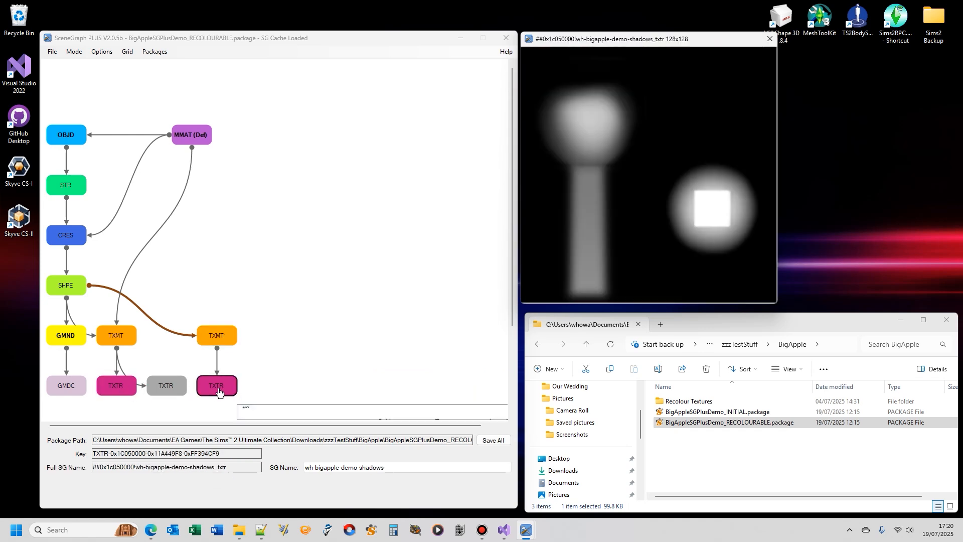
{"action": "left_click", "coordinate": [132, 336]}
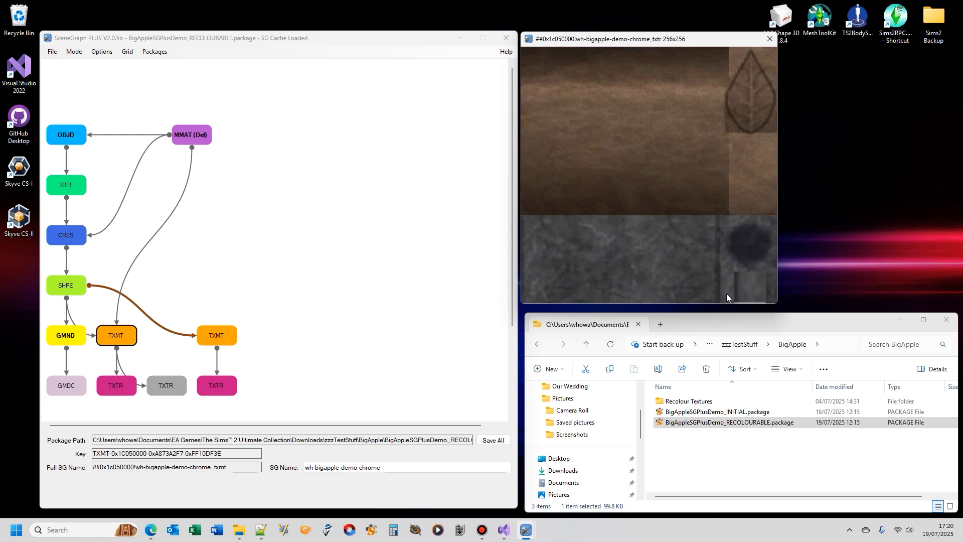
- Save all changes to the recolourable package and launch The Sims 2
{"action": "left_click", "coordinate": [503, 443]}
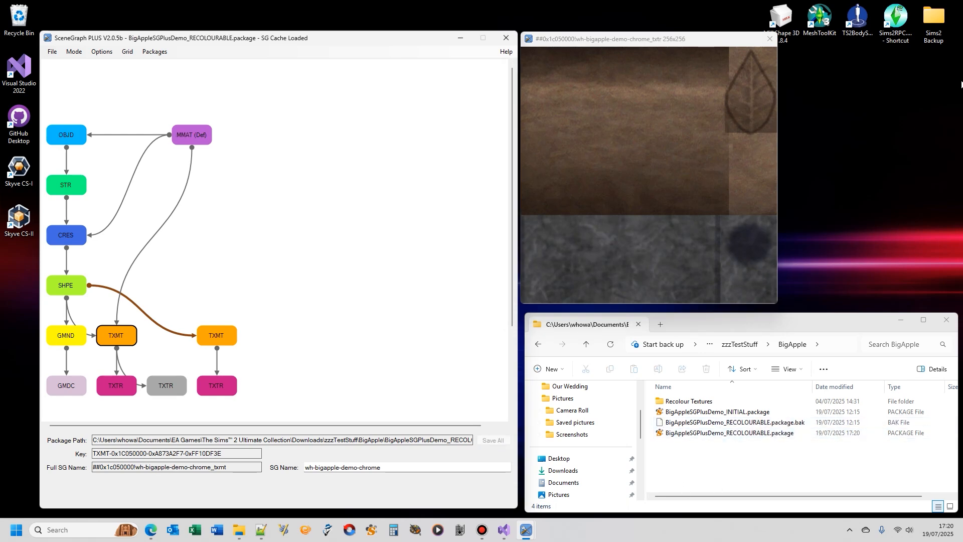
{"action": "double_click", "coordinate": [898, 18]}
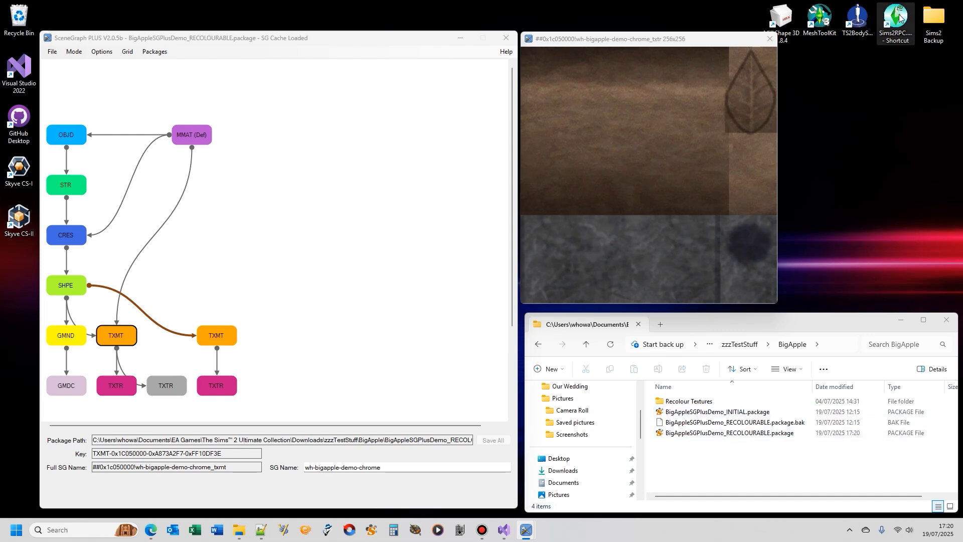
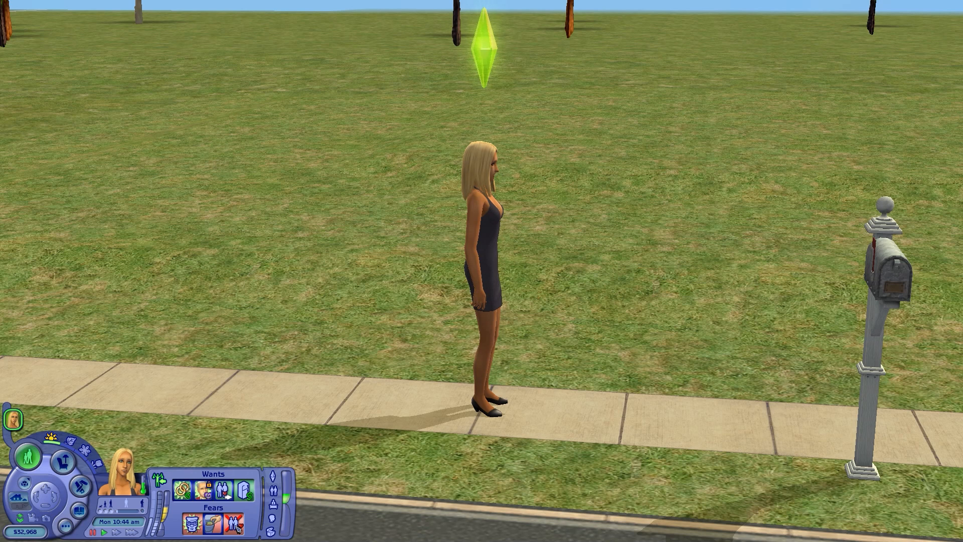
- Enter Buy mode in The Sims 2 and show the expanded catalogue of decorative sculptures
{"action": "left_click", "coordinate": [63, 460]}
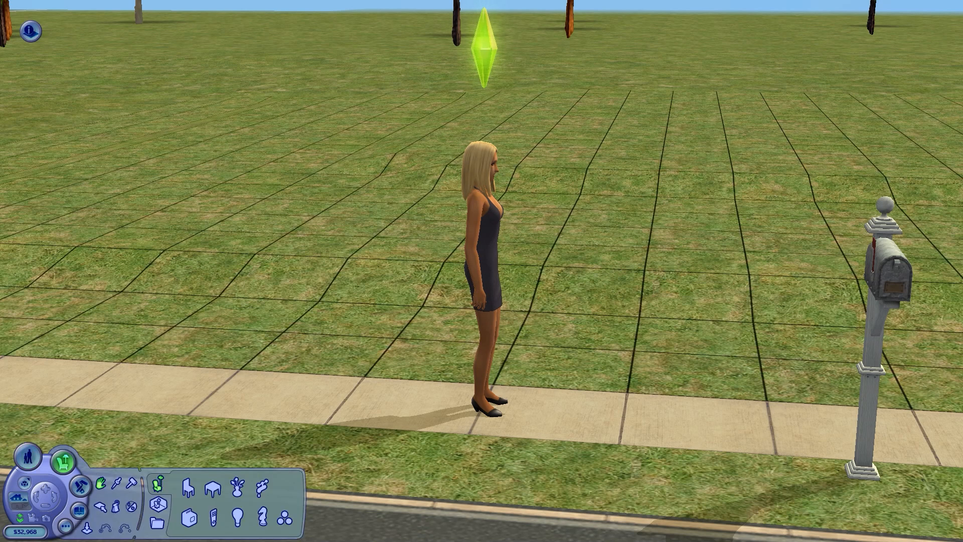
{"action": "left_click", "coordinate": [237, 487]}
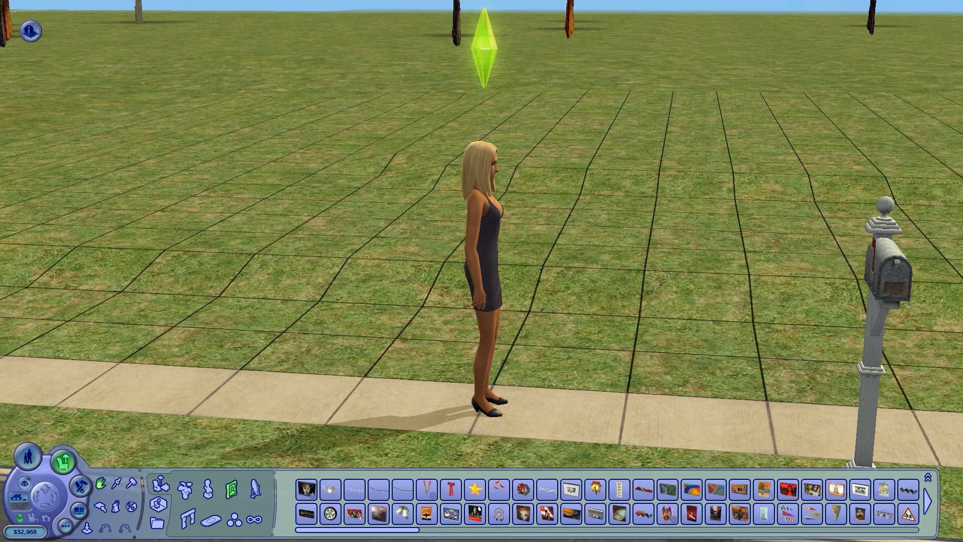
{"action": "left_click", "coordinate": [208, 489]}
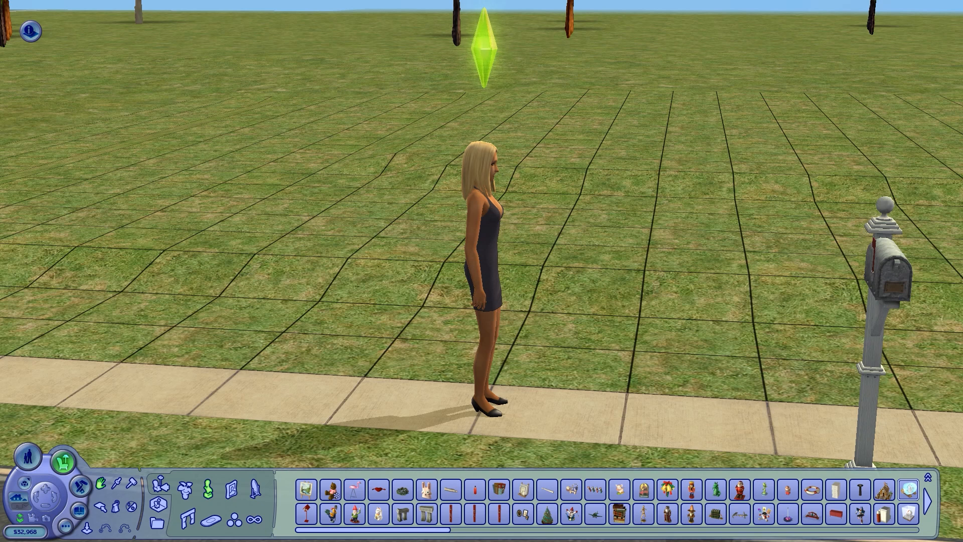
{"action": "left_click", "coordinate": [928, 477]}
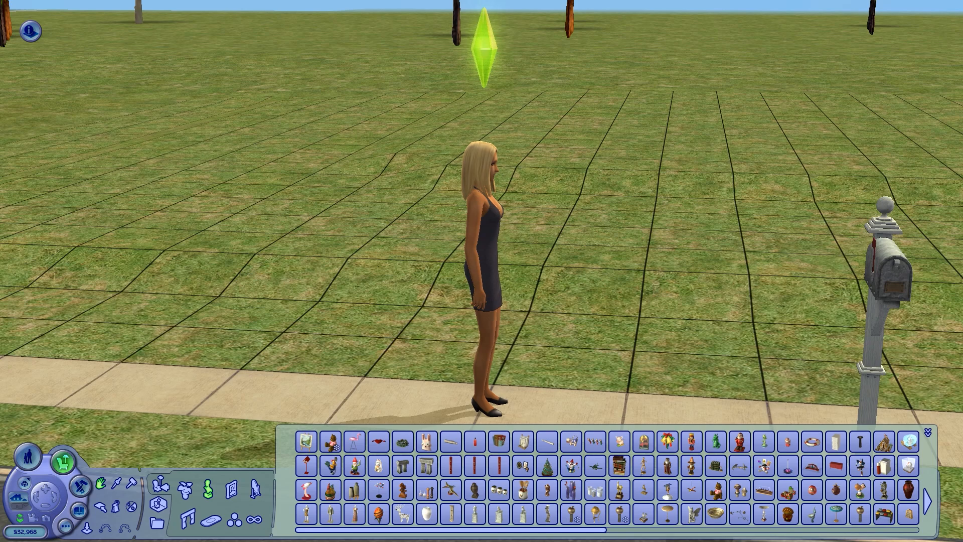
- Buy Big Apple SG Plus Demo - Initial and its recolourable version and place them side by side on the lawn
{"action": "scroll", "coordinate": [481, 215], "scroll_direction": "down", "scroll_amount": 5}
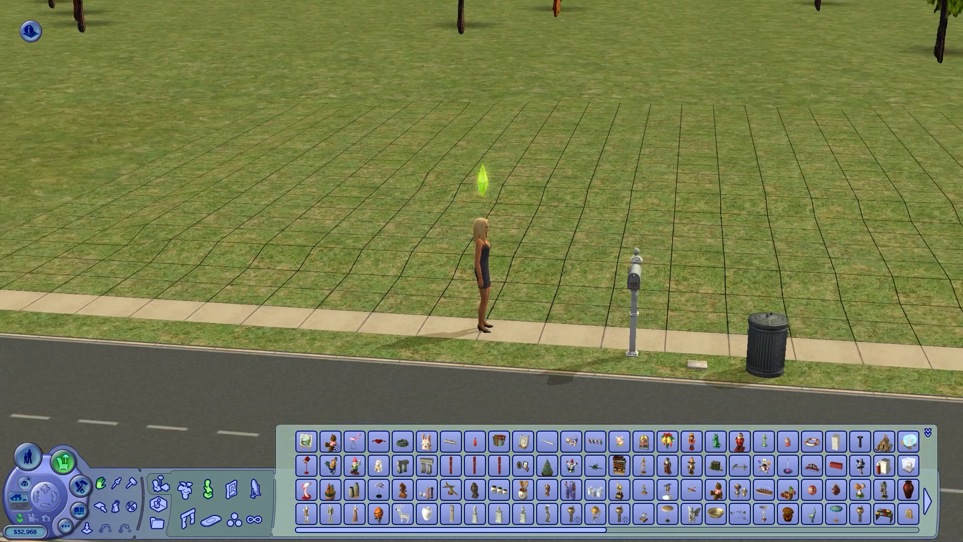
{"action": "scroll", "coordinate": [481, 216], "scroll_direction": "up", "scroll_amount": 3}
{"action": "scroll", "coordinate": [481, 215], "scroll_direction": "up", "scroll_amount": 3}
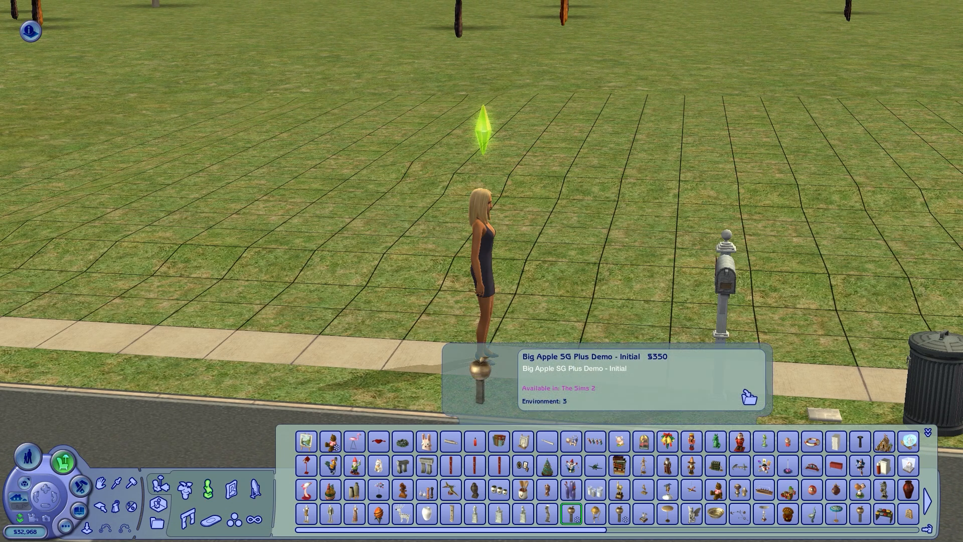
{"action": "left_click", "coordinate": [572, 513]}
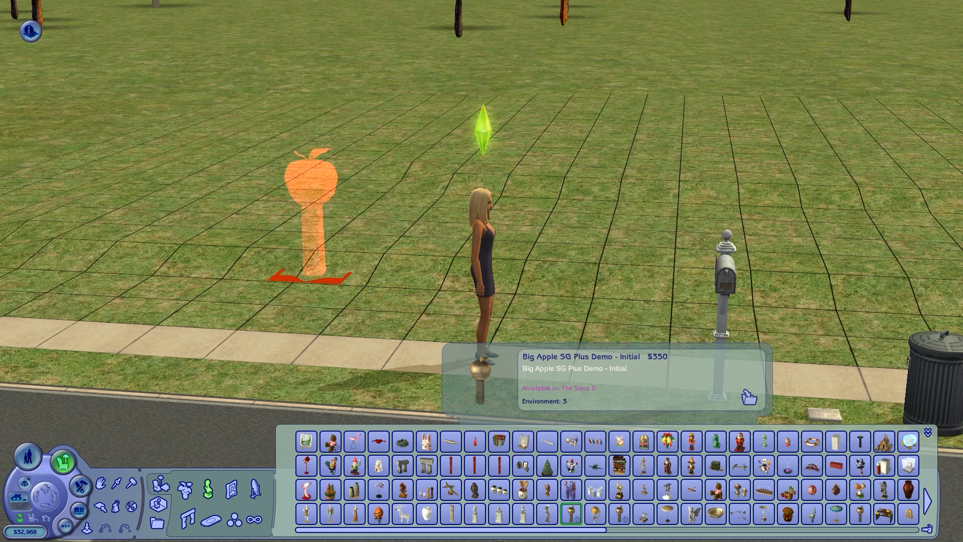
{"action": "left_click", "coordinate": [313, 220]}
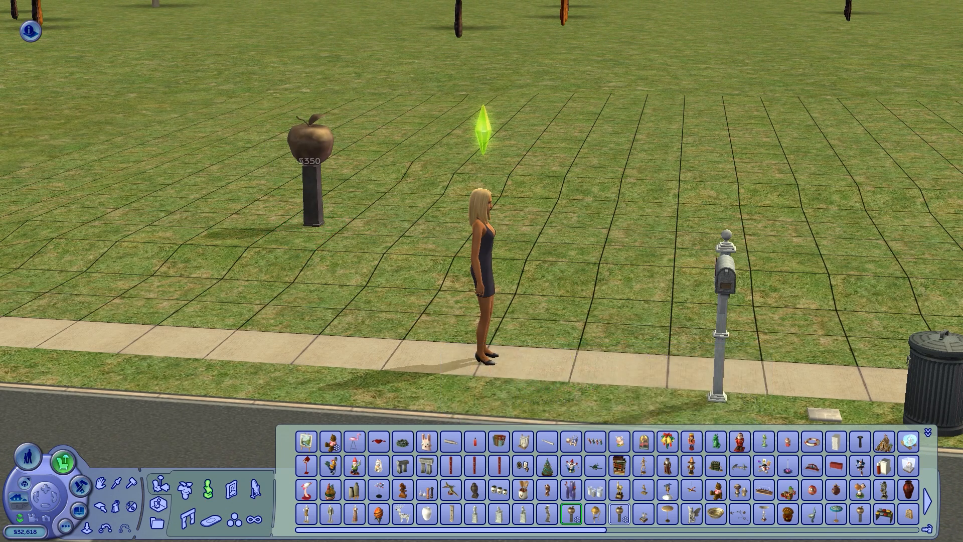
{"action": "left_click", "coordinate": [619, 513]}
{"action": "left_click", "coordinate": [440, 221]}
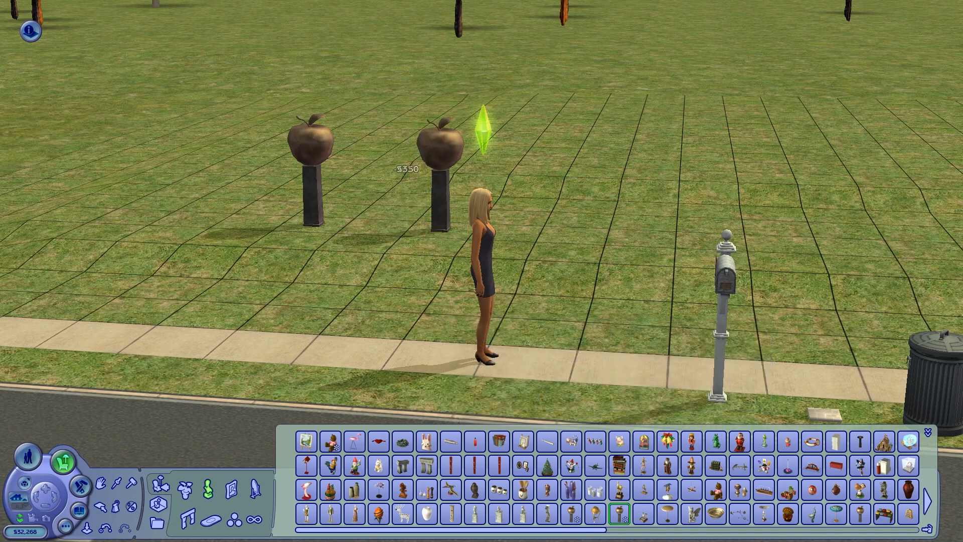
- Inspect the design options of the placed Big Apple SG Plus Demo - Recolourable sculpture with the Design Tool
{"action": "left_click", "coordinate": [116, 507]}
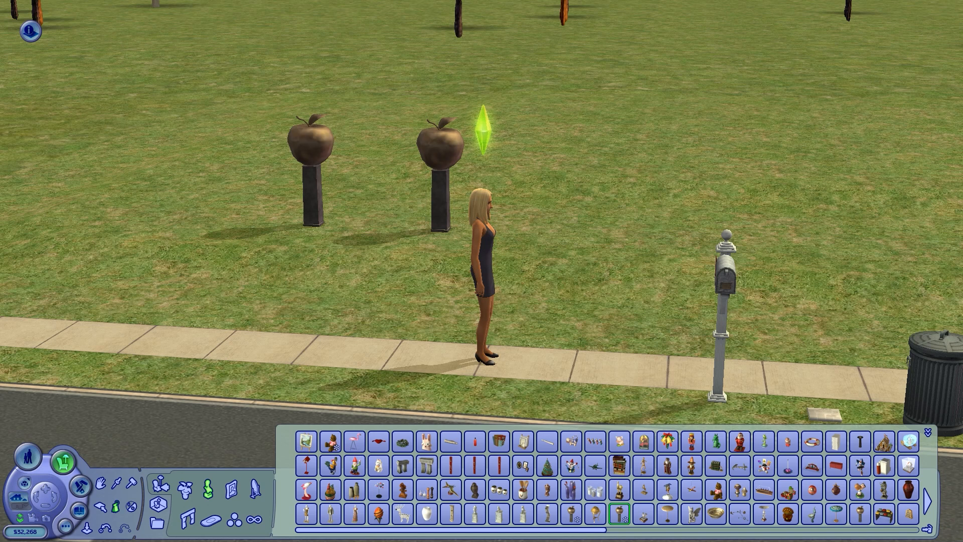
{"action": "left_click", "coordinate": [438, 145]}
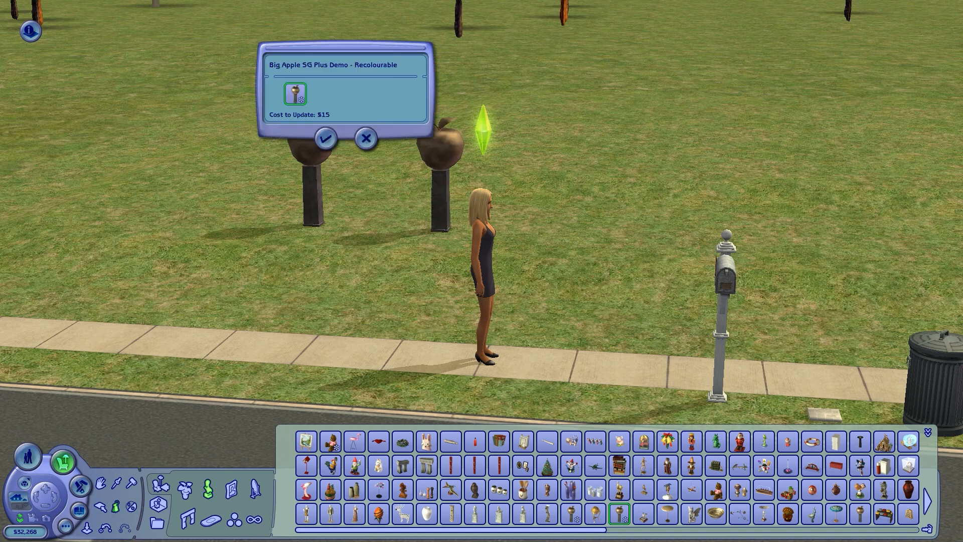
{"action": "left_click_drag", "start_coordinate": [346, 48], "coordinate": [352, 234]}
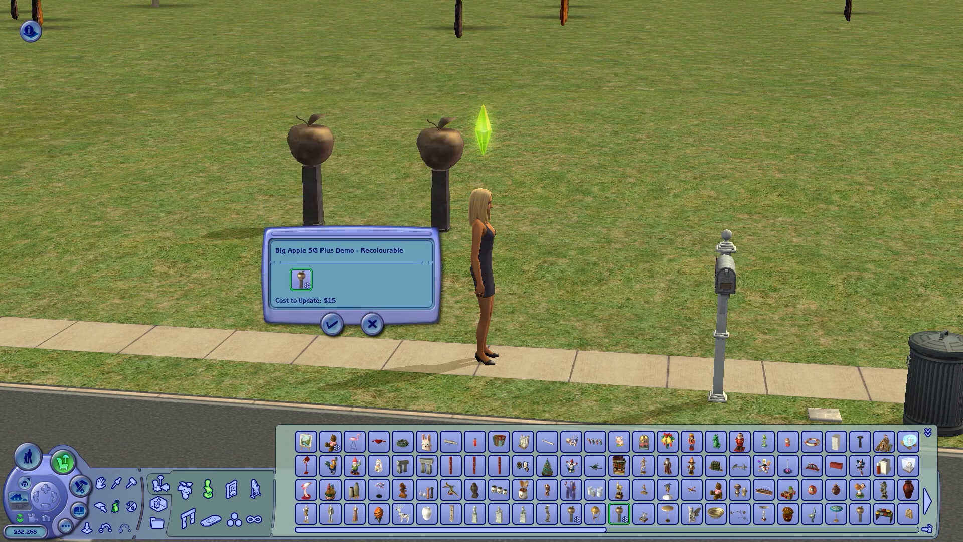
{"action": "left_click", "coordinate": [332, 324]}
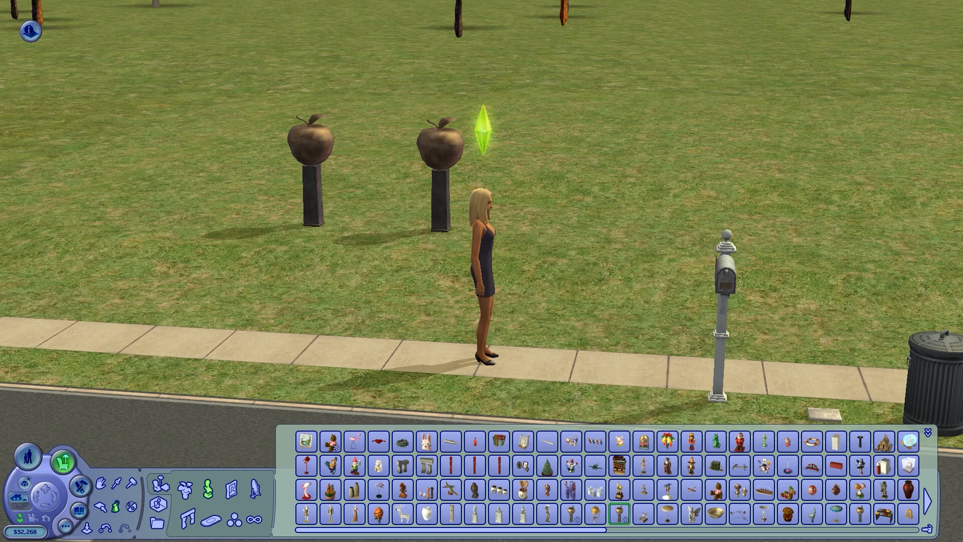
- Quit The Sims 2 without saving the lot
{"action": "left_click", "coordinate": [65, 525]}
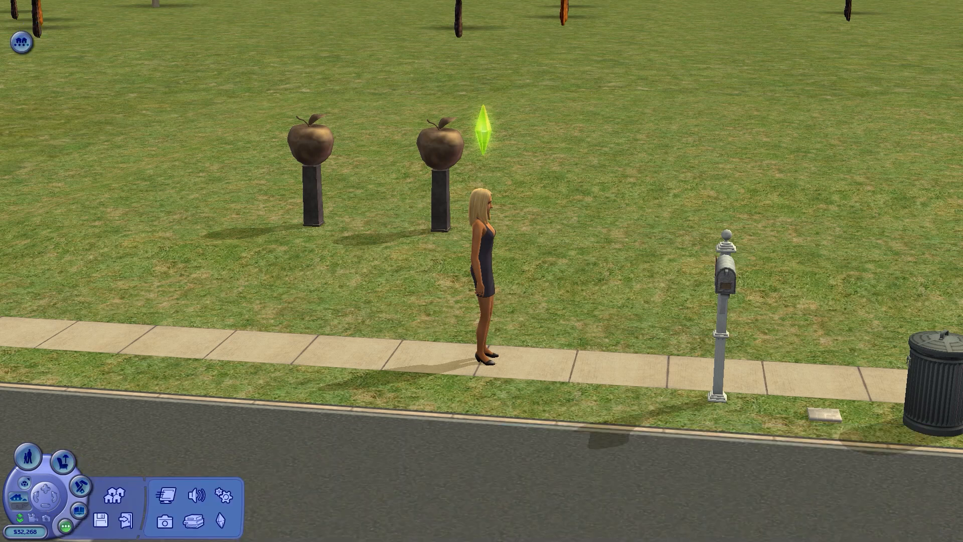
{"action": "left_click", "coordinate": [126, 520]}
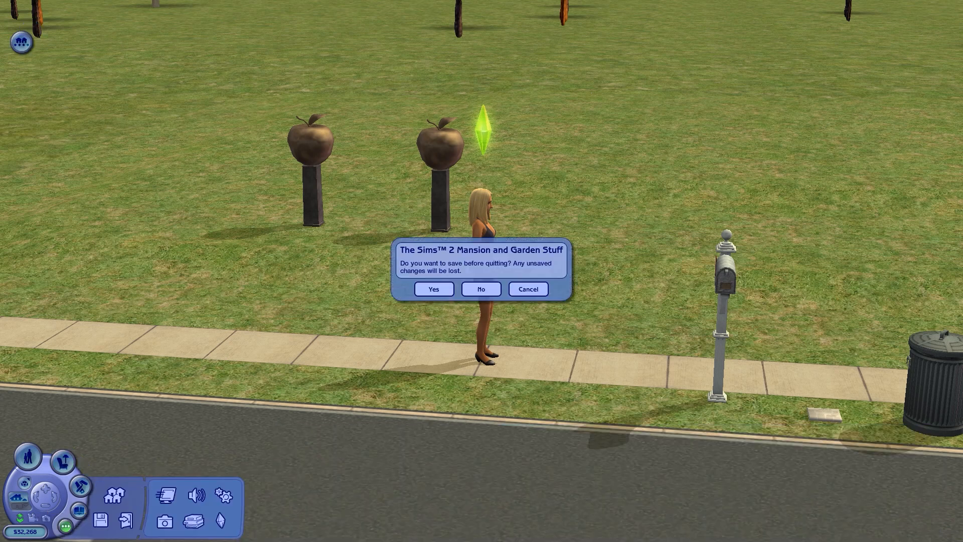
{"action": "left_click", "coordinate": [481, 289]}
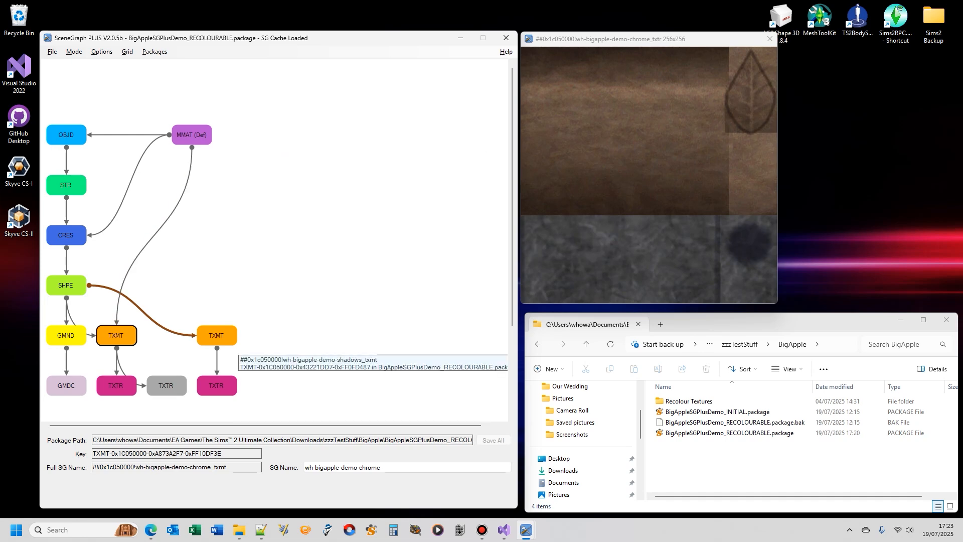
- Rearrange the recolourable package's graph with the shadows TXMT beside GMND and the MMAT aligned above the chrome TXMT
{"action": "left_click", "coordinate": [217, 336]}
{"action": "left_click_drag", "start_coordinate": [123, 338], "coordinate": [272, 338]}
{"action": "left_click_drag", "start_coordinate": [337, 288], "coordinate": [132, 337]}
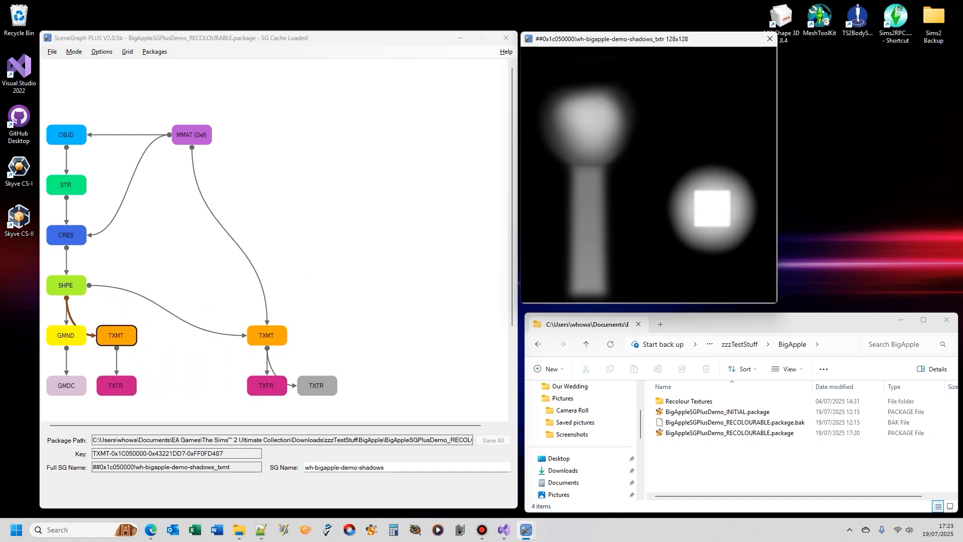
{"action": "left_click", "coordinate": [318, 381]}
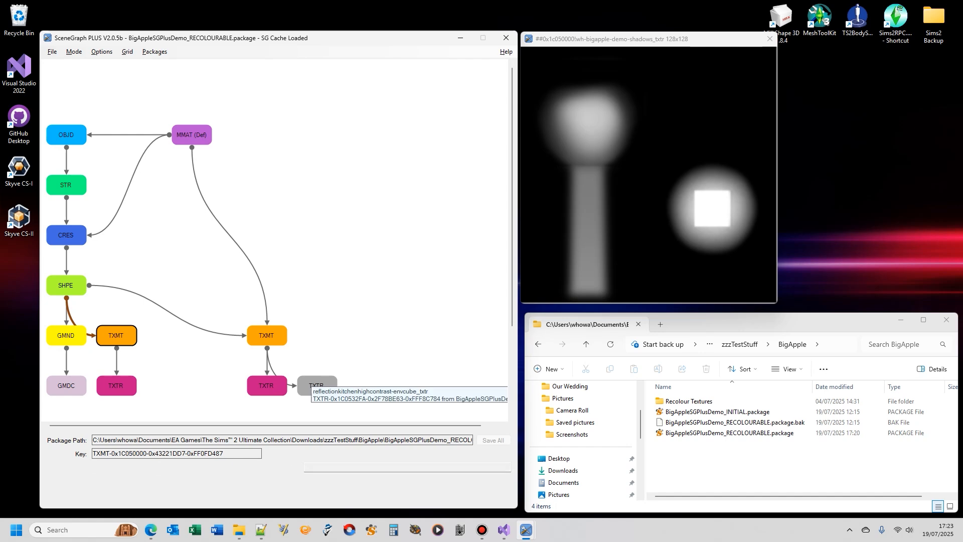
{"action": "left_click", "coordinate": [318, 383]}
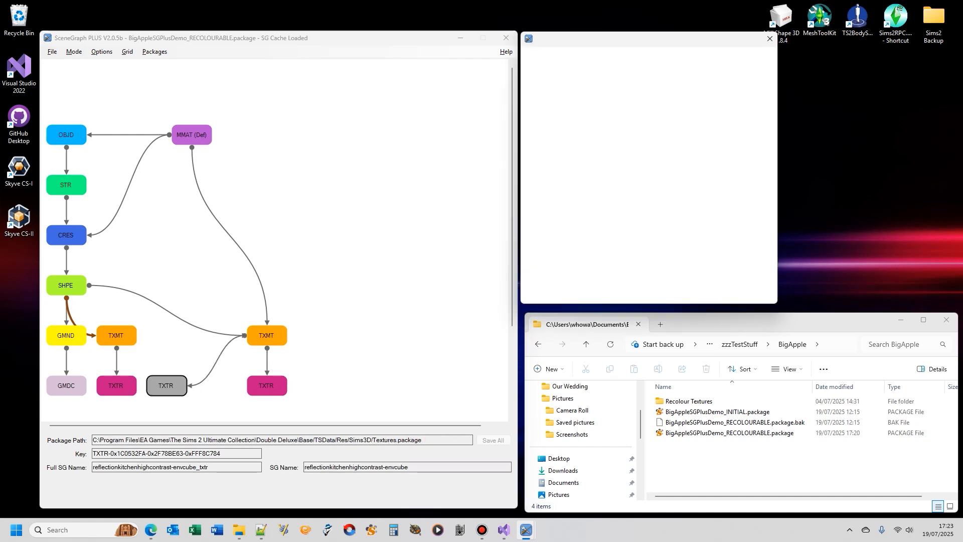
{"action": "left_click", "coordinate": [271, 341]}
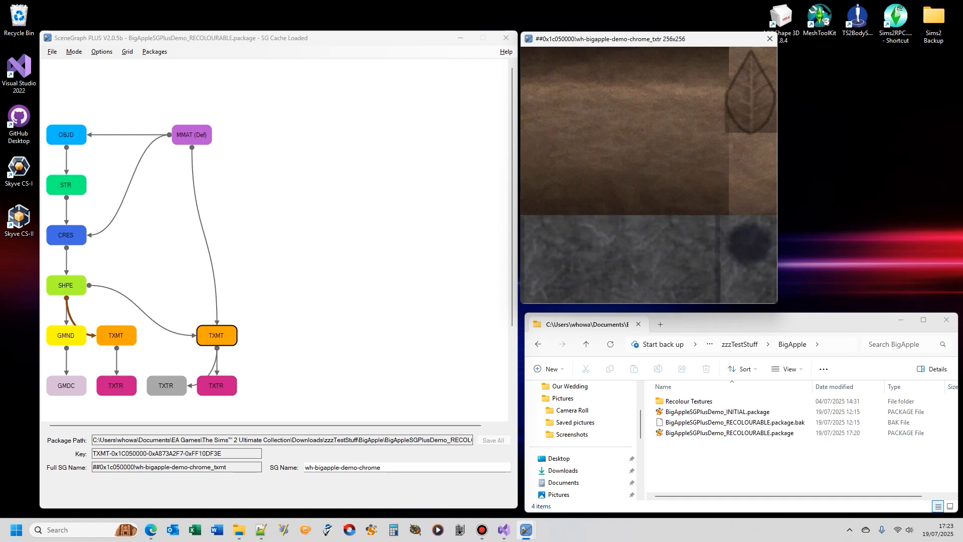
{"action": "left_click_drag", "start_coordinate": [201, 140], "coordinate": [226, 140]}
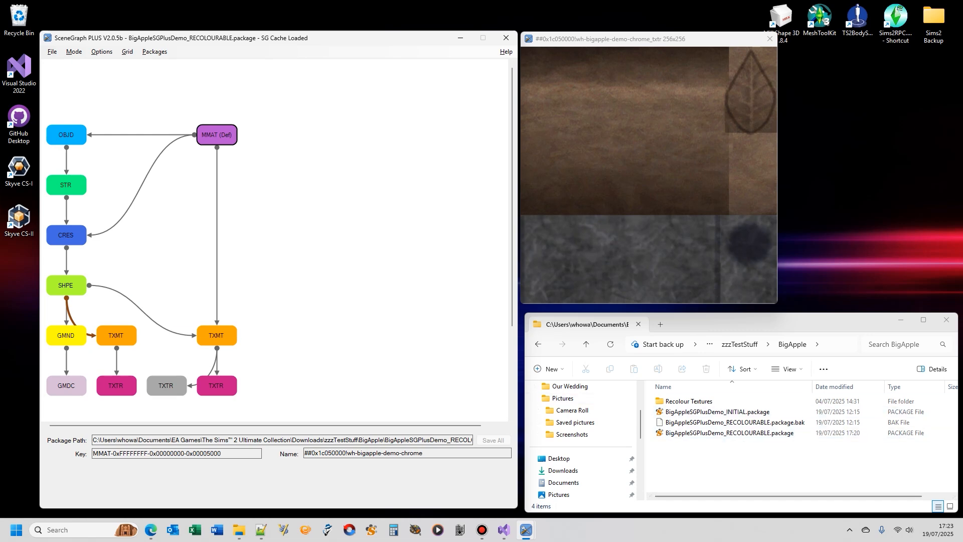
- Clear the loaded packages and duplicate BigAppleSGPlusDemo_RECOLOURABLE.package in the BigApple folder
{"action": "left_click", "coordinate": [52, 52]}
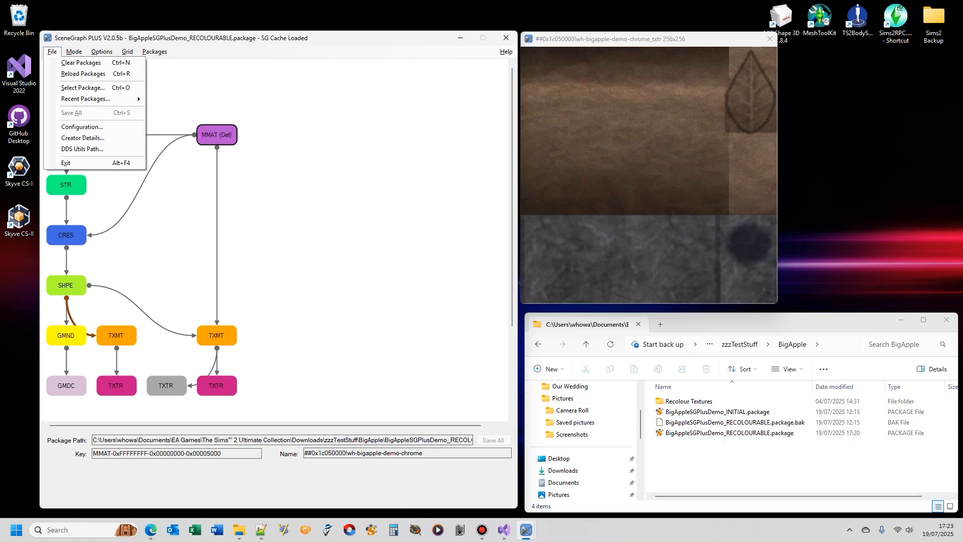
{"action": "left_click", "coordinate": [80, 64]}
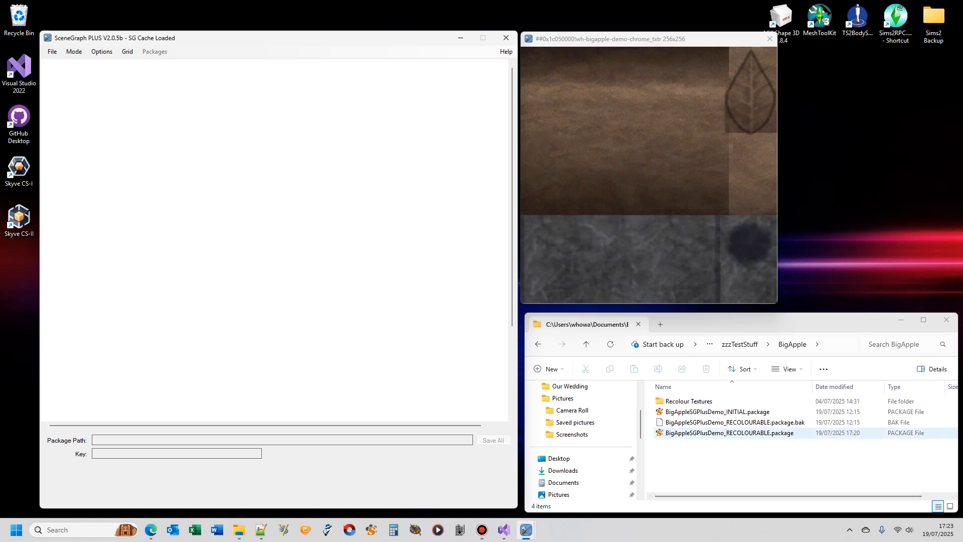
{"action": "left_click", "coordinate": [729, 432]}
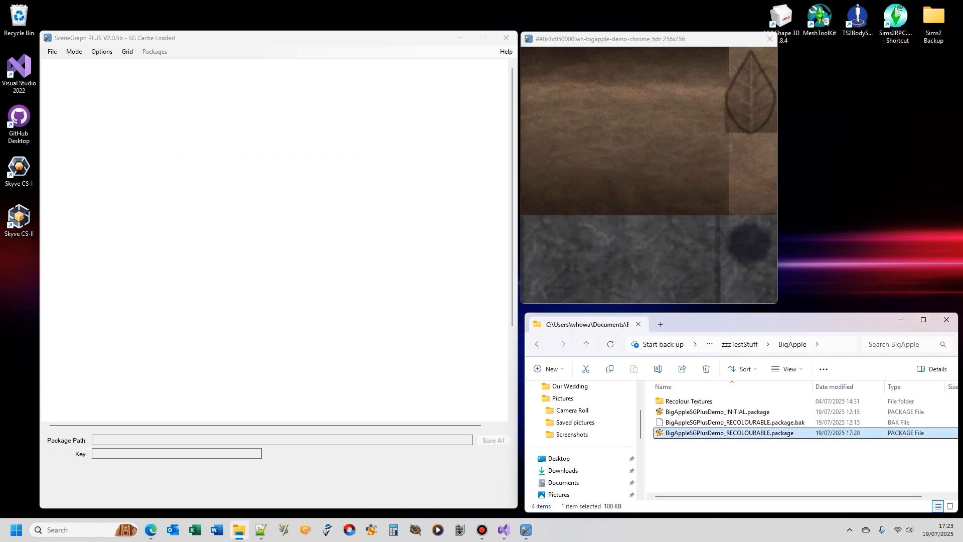
{"action": "key", "text": "ctrl+c"}
{"action": "key", "text": "ctrl+v"}
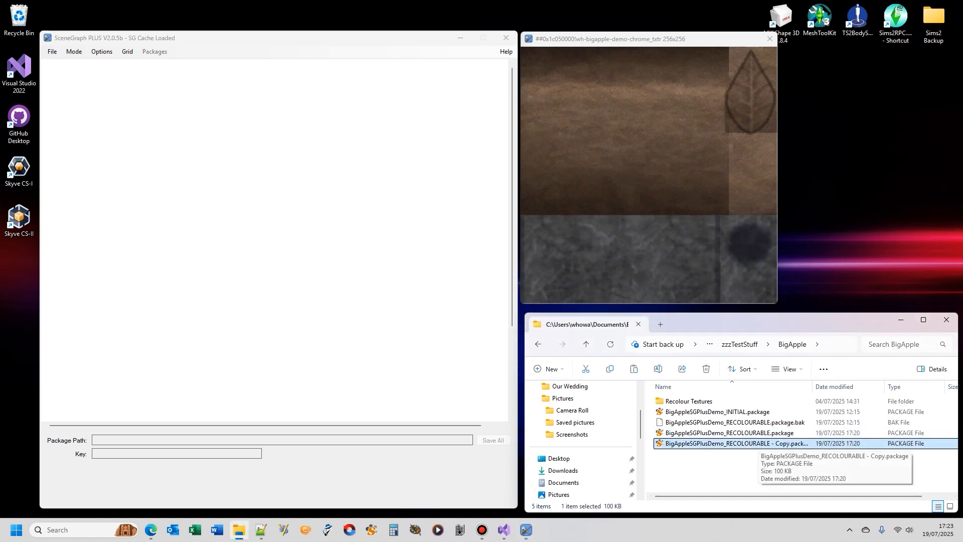
- Rename the copied package as BigAppleSGPlusDemo_RECOLOURs.package
{"action": "right_click", "coordinate": [759, 443]}
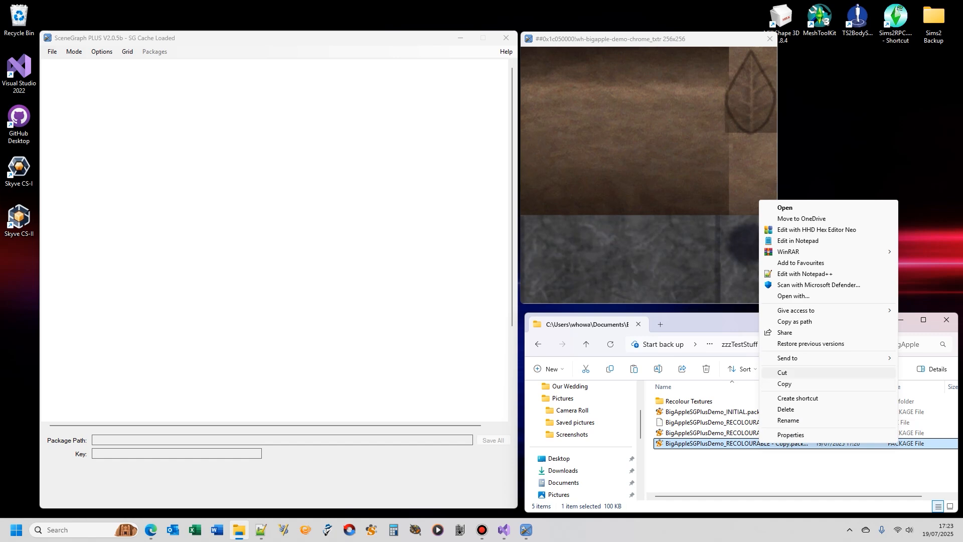
{"action": "left_click", "coordinate": [789, 420]}
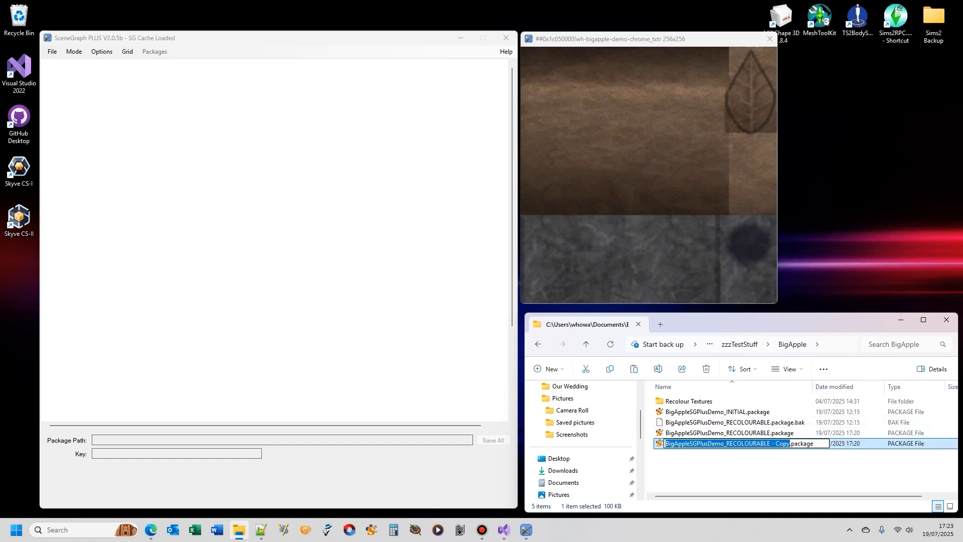
{"action": "key", "text": "Left"}
{"action": "key", "text": "shift+Left"}
{"action": "key", "text": "shift+Left"}
{"action": "key", "text": "shift+Left"}
{"action": "key", "text": "shift+Left"}
{"action": "key", "text": "shift+Left"}
{"action": "key", "text": "shift+Left"}
{"action": "key", "text": "shift+Left"}
{"action": "key", "text": "shift+Left"}
{"action": "key", "text": "shift+Left"}
{"action": "key", "text": "shift+Left"}
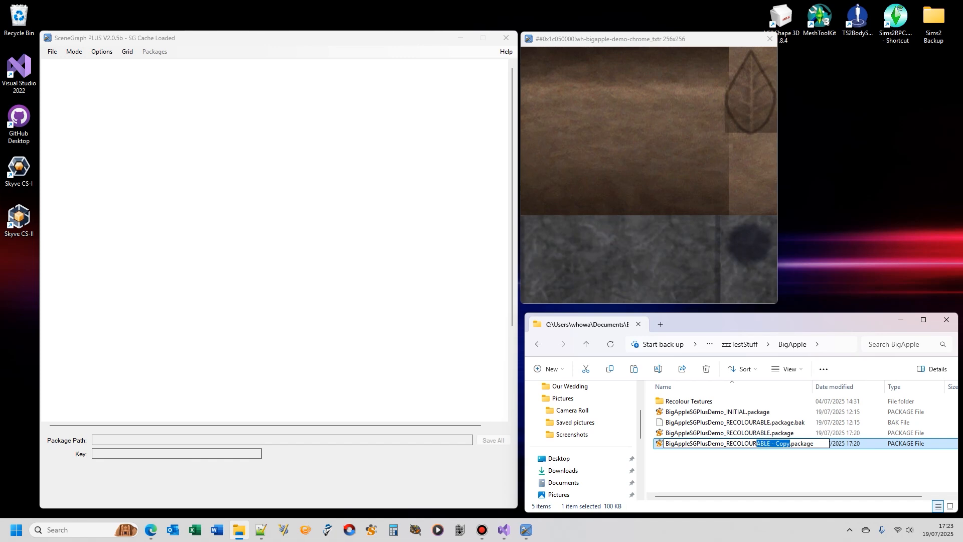
{"action": "type", "text": "s"}
{"action": "key", "text": "Return"}
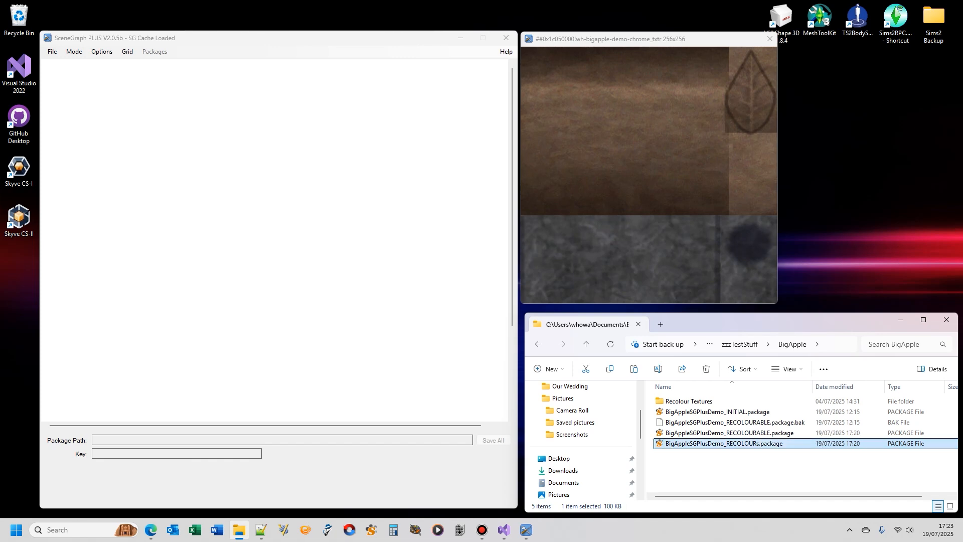
- Correct the copy's name to BigAppleSGPlusDemo_RECOLOURS.package and load it into SceneGraph PLUS
{"action": "right_click", "coordinate": [757, 446]}
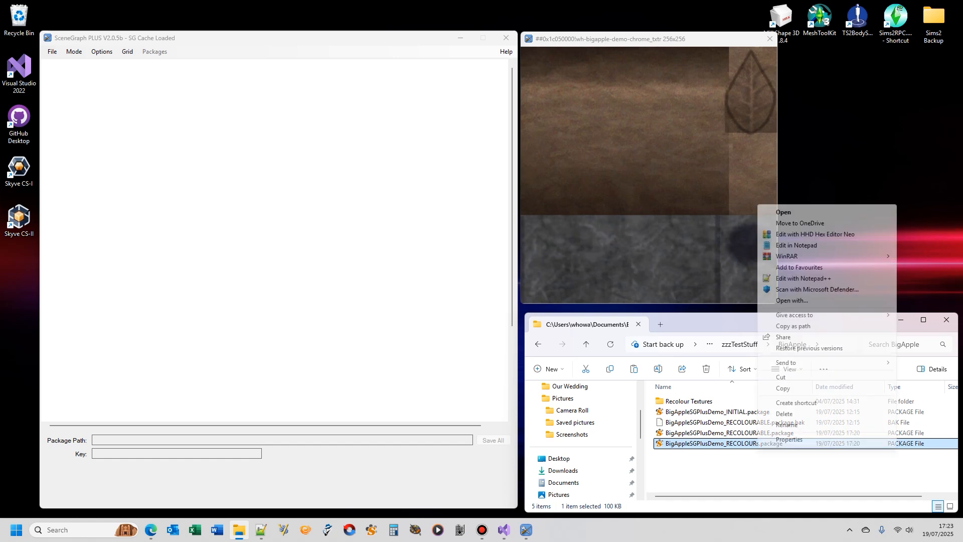
{"action": "left_click", "coordinate": [787, 425]}
{"action": "key", "text": "Right"}
{"action": "key", "text": "BackSpace"}
{"action": "type", "text": "S"}
{"action": "key", "text": "Return"}
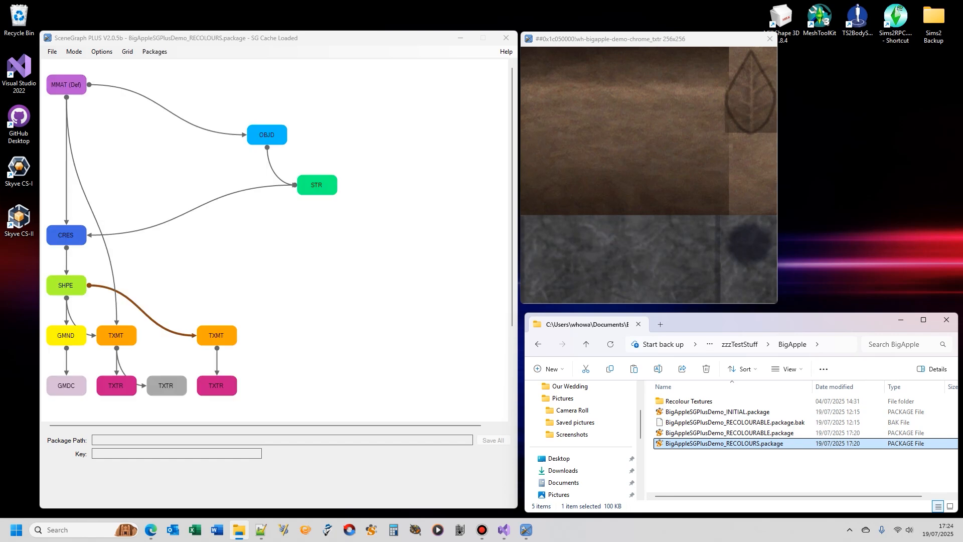
- Tidy the graph by stacking OBJD and STR above CRES, placing the shadows TXMT beside GMND, and aligning MMAT above the chrome TXMT
{"action": "left_click_drag", "start_coordinate": [266, 134], "coordinate": [68, 130]}
{"action": "left_click_drag", "start_coordinate": [317, 184], "coordinate": [65, 185]}
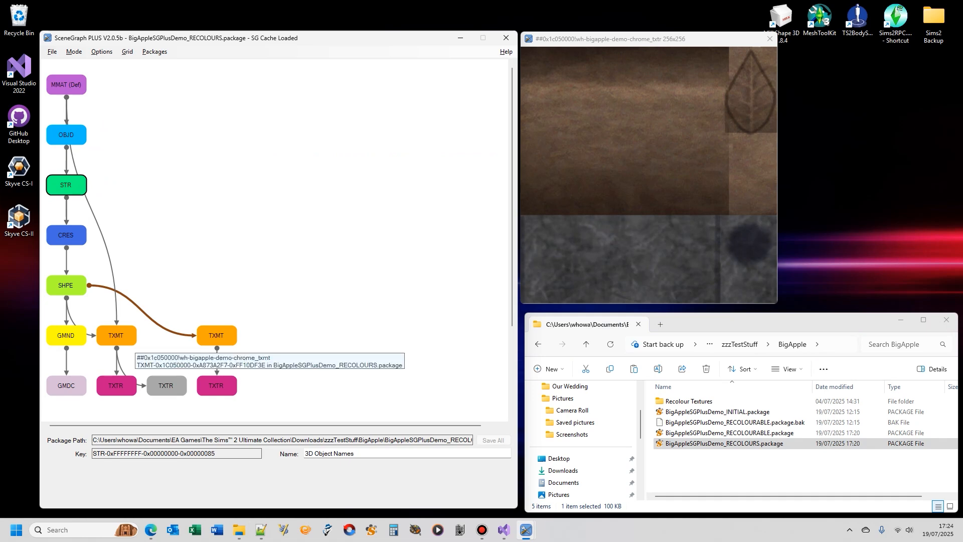
{"action": "left_click_drag", "start_coordinate": [216, 335], "coordinate": [341, 235]}
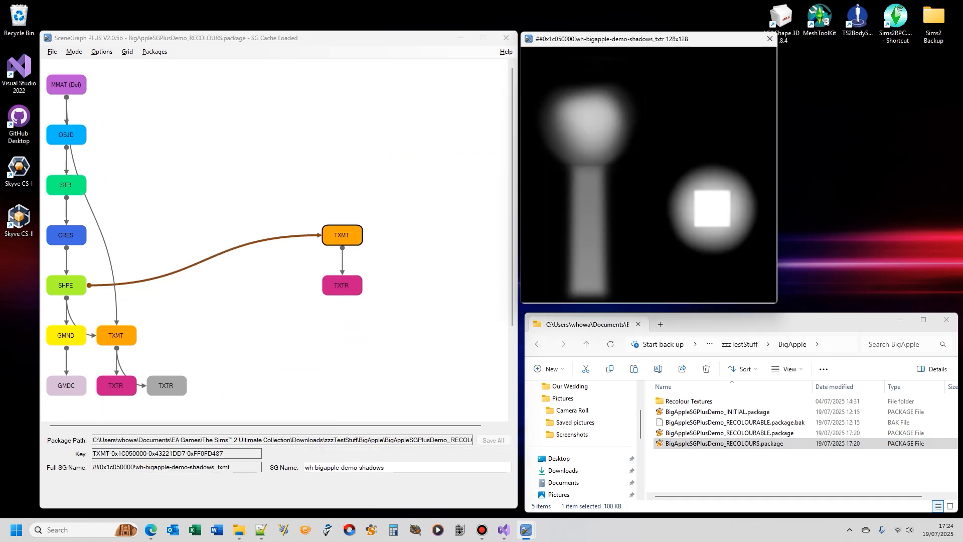
{"action": "left_click_drag", "start_coordinate": [116, 335], "coordinate": [291, 335]}
{"action": "mouse_move", "coordinate": [342, 235]}
{"action": "left_mouse_down"}
{"action": "mouse_move", "coordinate": [314, 215]}
{"action": "mouse_move", "coordinate": [313, 235]}
{"action": "mouse_move", "coordinate": [342, 235]}
{"action": "left_mouse_up"}
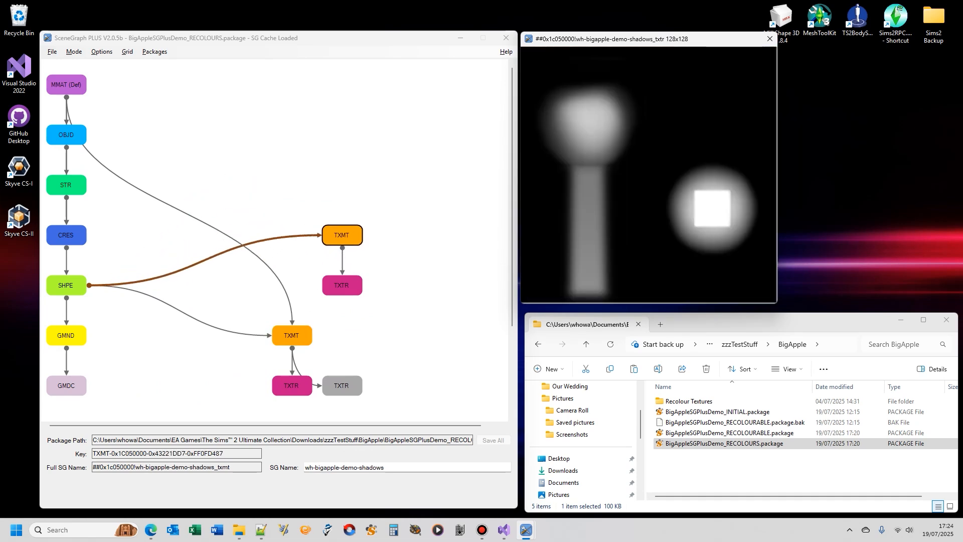
{"action": "left_click_drag", "start_coordinate": [342, 235], "coordinate": [116, 335]}
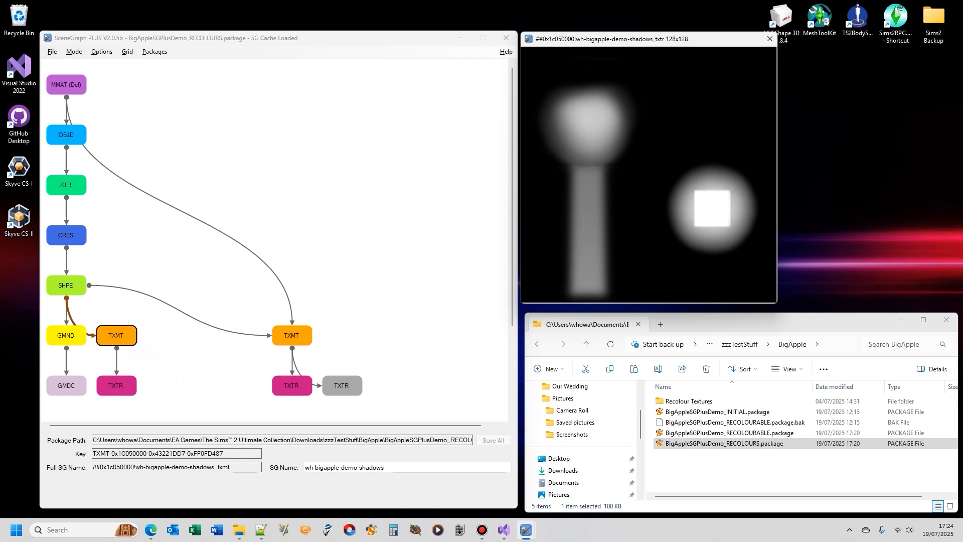
{"action": "left_click_drag", "start_coordinate": [346, 386], "coordinate": [171, 385]}
{"action": "left_click_drag", "start_coordinate": [293, 336], "coordinate": [218, 335]}
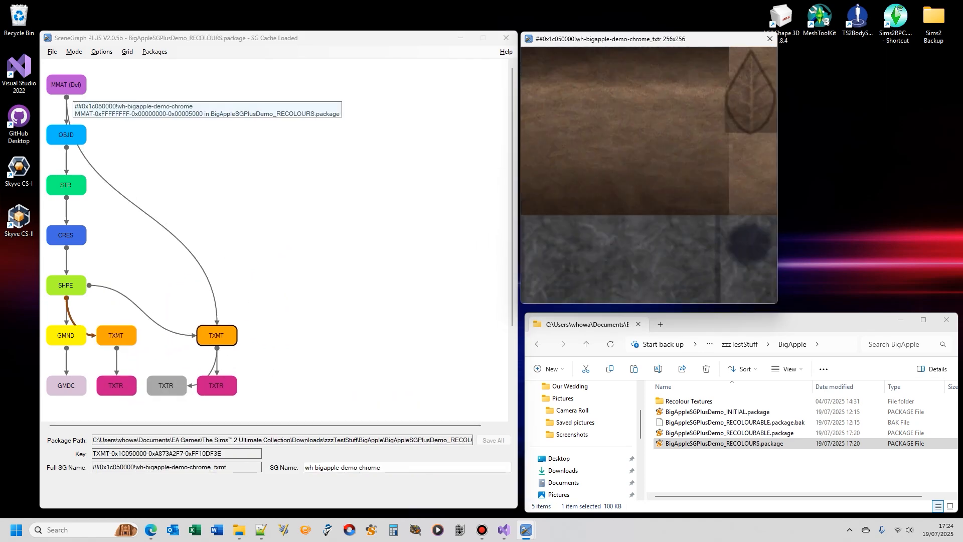
{"action": "left_click_drag", "start_coordinate": [69, 88], "coordinate": [220, 89]}
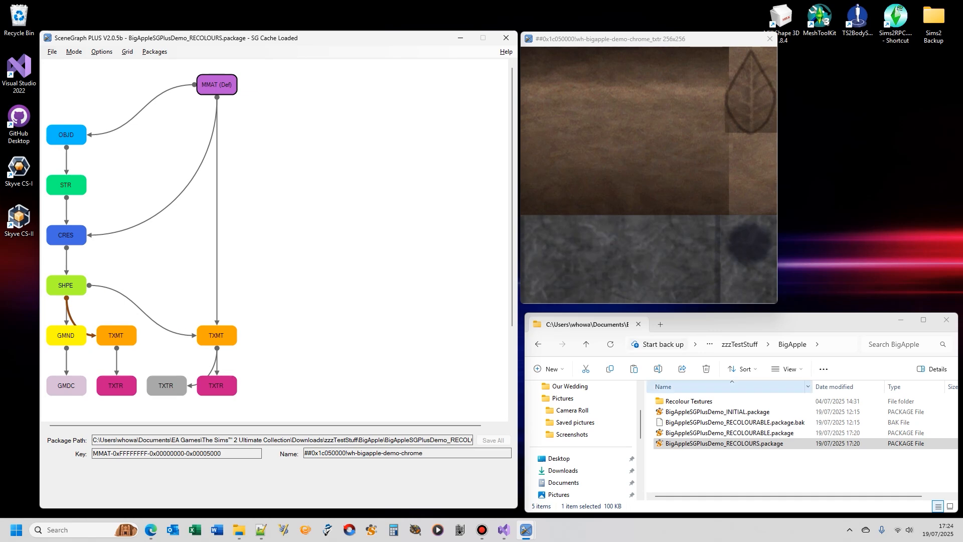
- Give the OBJD a random GUID and set its title and description to Big Apple SG Plus Demo - Recolours
{"action": "double_click", "coordinate": [66, 135]}
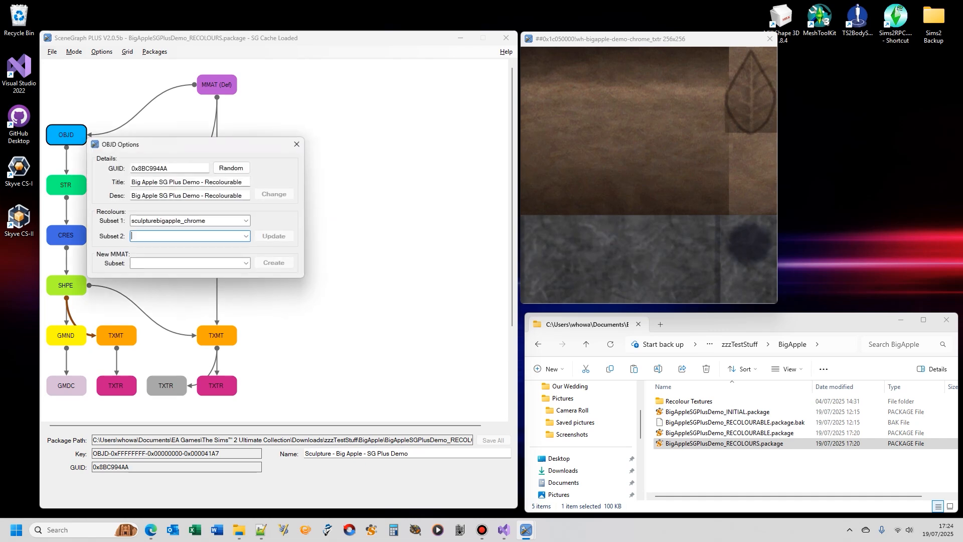
{"action": "left_click", "coordinate": [231, 167]}
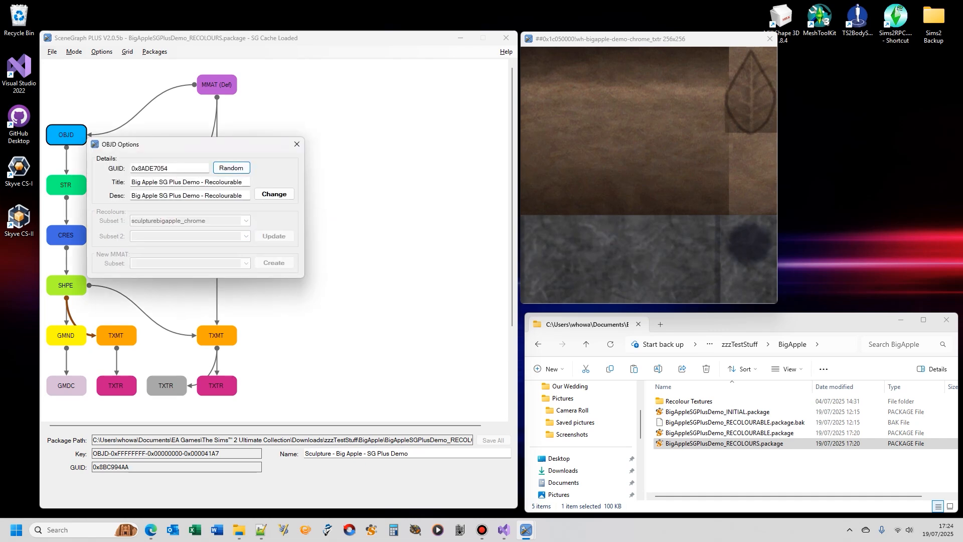
{"action": "left_click", "coordinate": [231, 182]}
{"action": "key", "text": "shift+Right"}
{"action": "key", "text": "shift+Right"}
{"action": "key", "text": "shift+Right"}
{"action": "key", "text": "shift+Right"}
{"action": "type", "text": "s"}
{"action": "left_click", "coordinate": [230, 195]}
{"action": "key", "text": "shift+Right"}
{"action": "key", "text": "shift+Right"}
{"action": "key", "text": "shift+Right"}
{"action": "key", "text": "shift+Right"}
{"action": "type", "text": "s"}
{"action": "key", "text": "Return"}
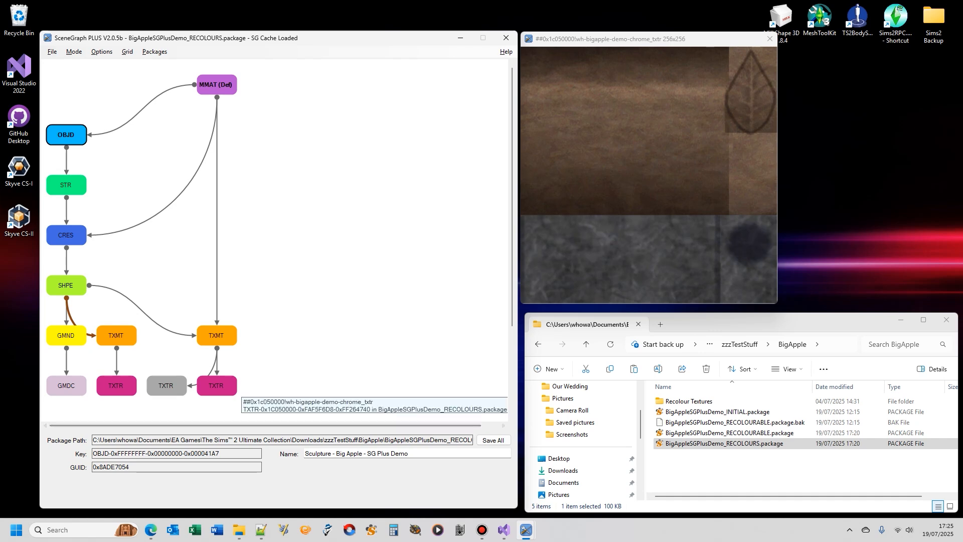
{"action": "left_click", "coordinate": [216, 385]}
{"action": "double_click", "coordinate": [218, 387]}
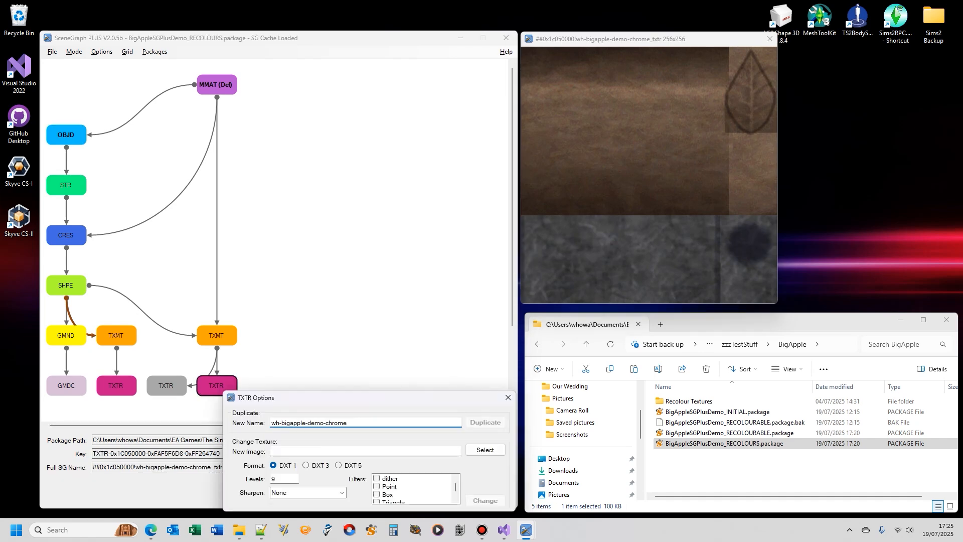
{"action": "left_click_drag", "start_coordinate": [296, 397], "coordinate": [253, 165]}
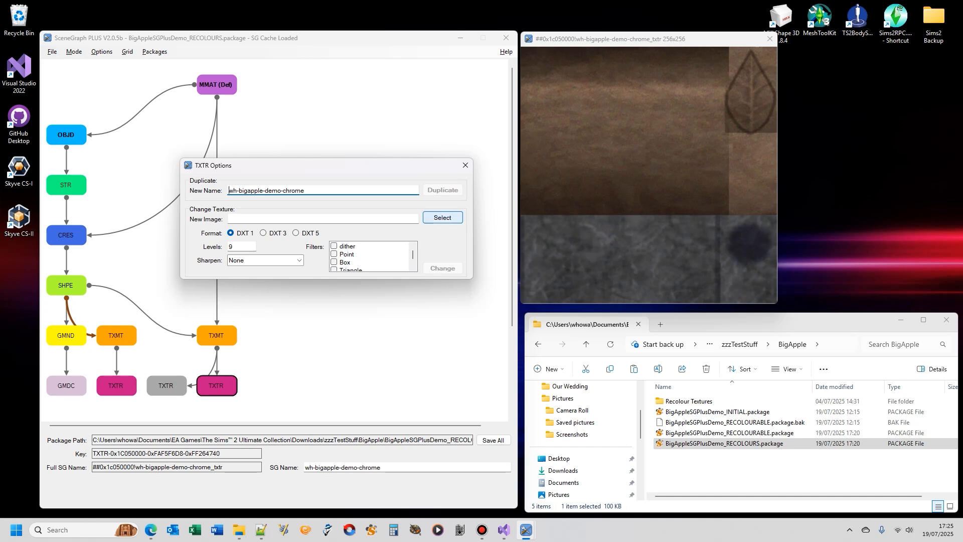
{"action": "left_click", "coordinate": [442, 217]}
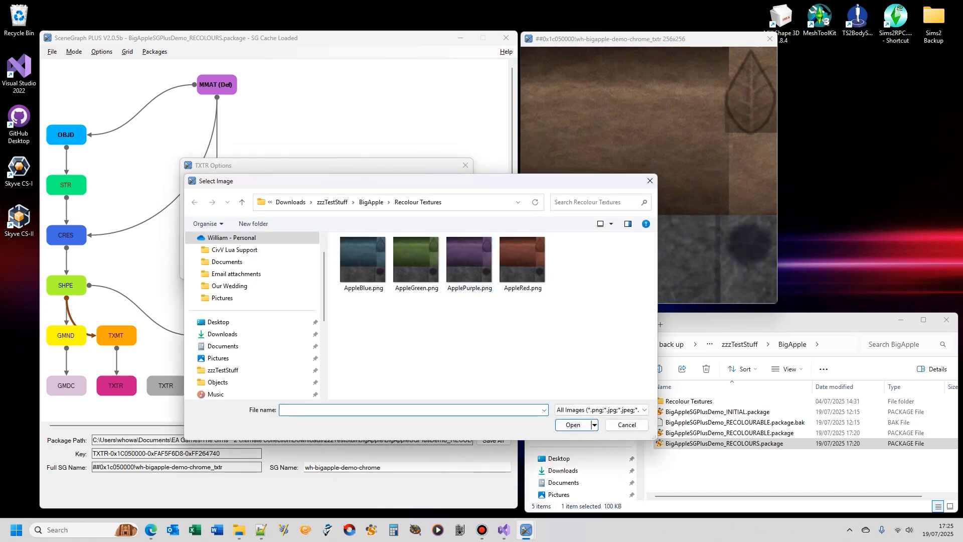
{"action": "left_click_drag", "start_coordinate": [406, 181], "coordinate": [588, 90]}
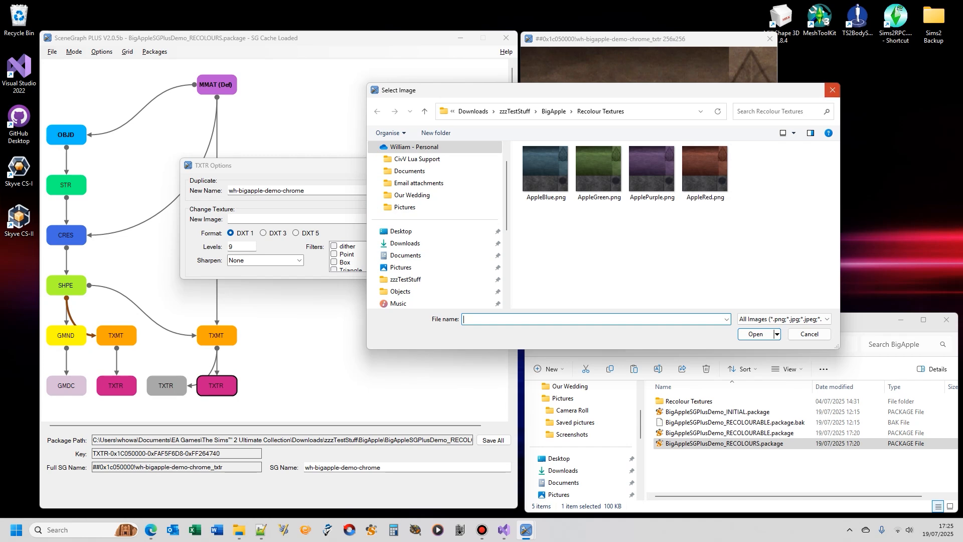
{"action": "left_click", "coordinate": [832, 90]}
{"action": "left_click", "coordinate": [466, 165]}
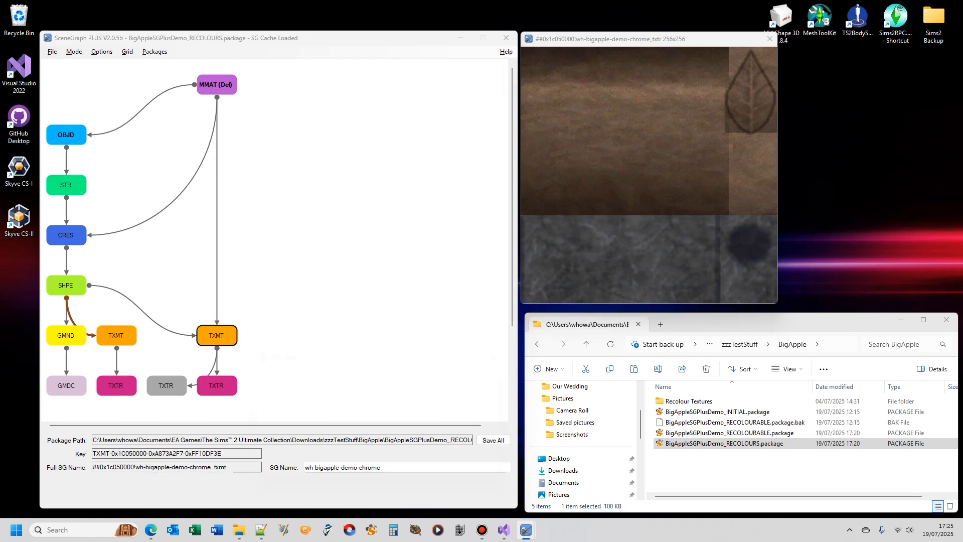
- In the chrome TXMT's options, set the duplicate's name to wh-bigapple-demo-green and choose AppleGreen.png as the new image
{"action": "double_click", "coordinate": [216, 335]}
{"action": "left_click_drag", "start_coordinate": [346, 348], "coordinate": [265, 147]}
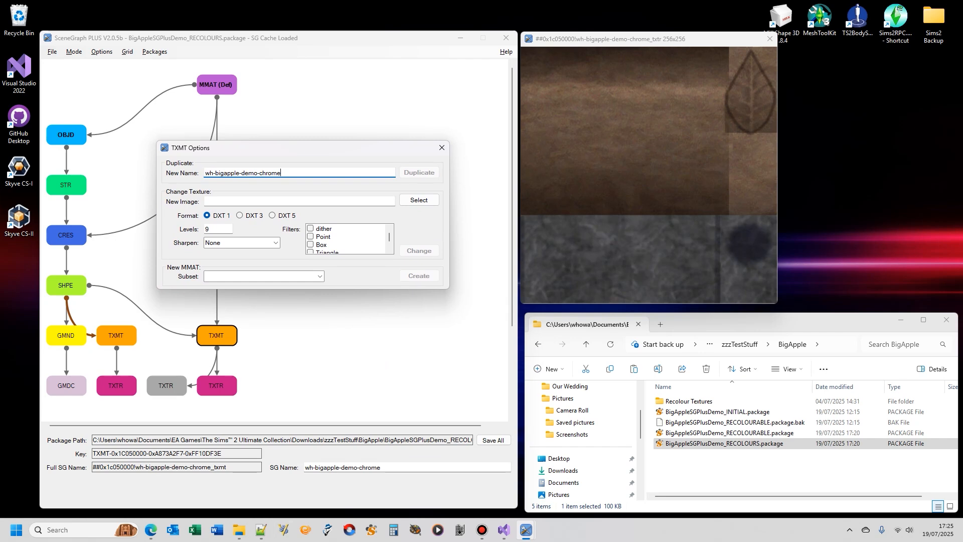
{"action": "key", "text": "BackSpace"}
{"action": "key", "text": "BackSpace"}
{"action": "key", "text": "BackSpace"}
{"action": "key", "text": "BackSpace"}
{"action": "key", "text": "BackSpace"}
{"action": "type", "text": "green"}
{"action": "left_click", "coordinate": [419, 200]}
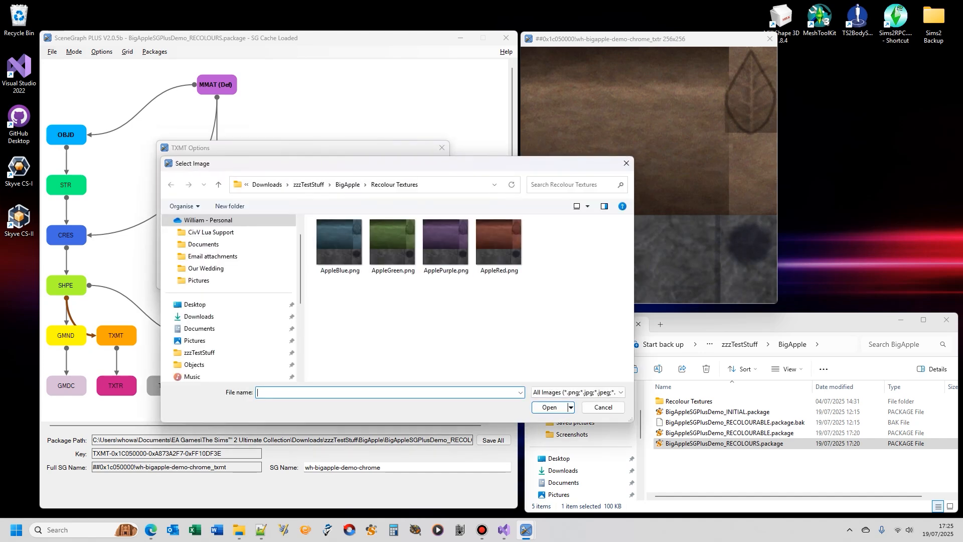
{"action": "double_click", "coordinate": [393, 242]}
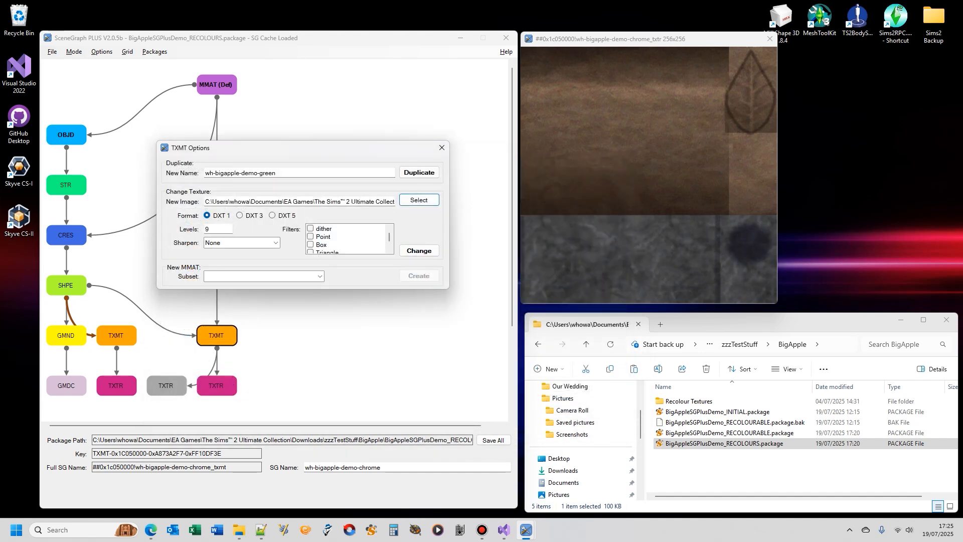
- Create the green recolour's MMAT for the sculpturebigapple_chrome subset
{"action": "left_click", "coordinate": [320, 276]}
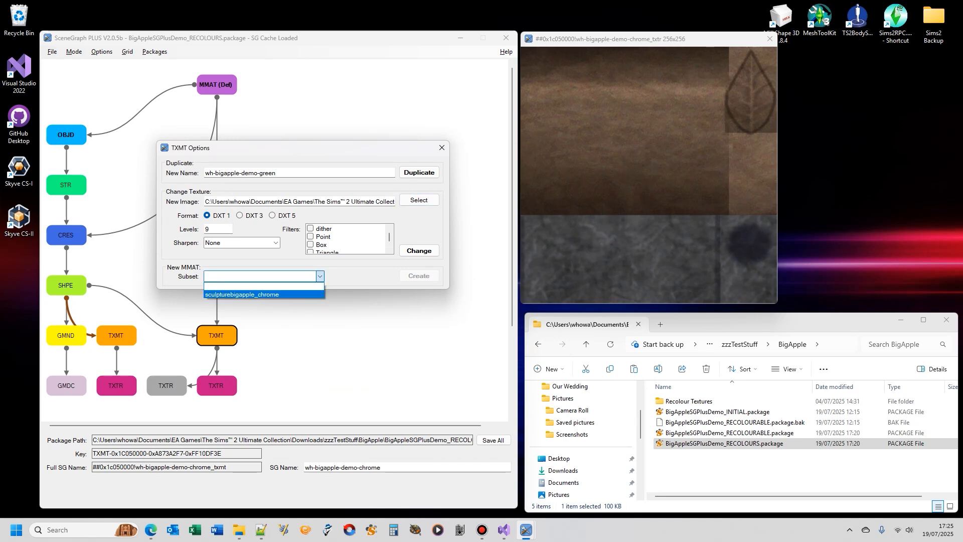
{"action": "left_click", "coordinate": [241, 294]}
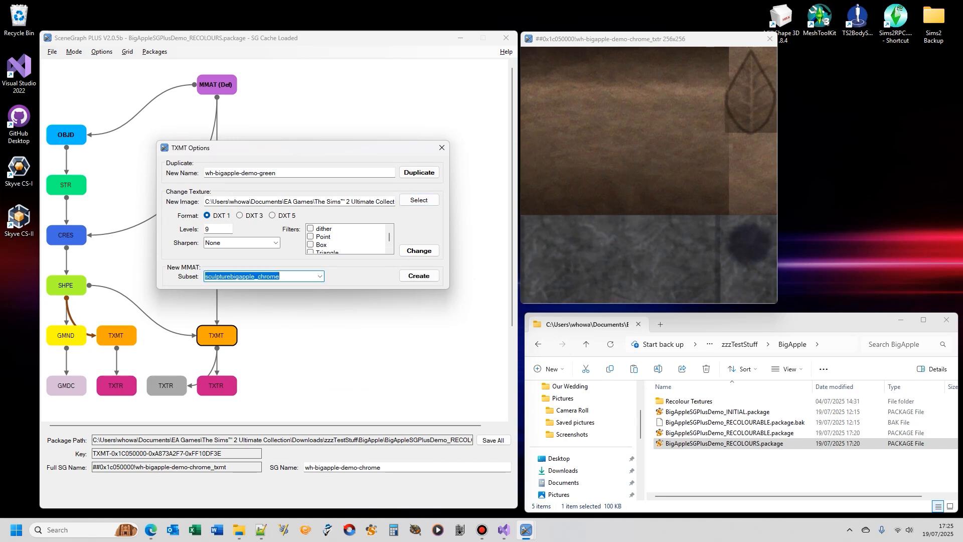
{"action": "left_click", "coordinate": [419, 276]}
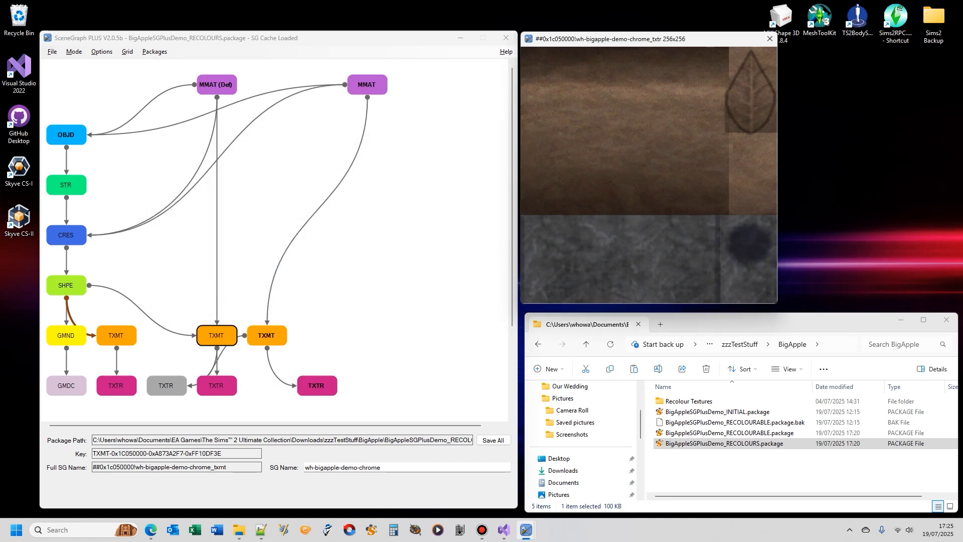
- Line up the new MMAT and TXTR with the green TXMT, and compare the green and chrome textures
{"action": "left_click", "coordinate": [367, 85]}
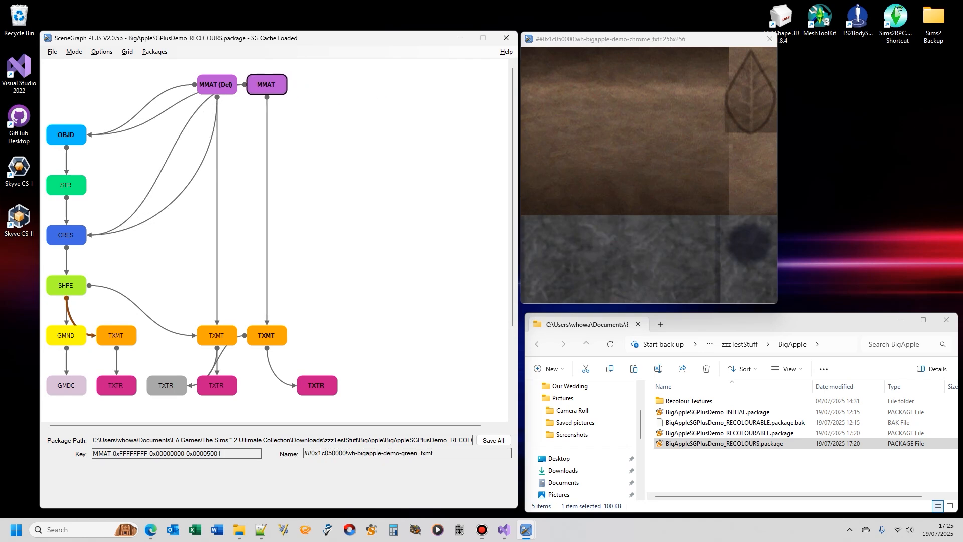
{"action": "left_click", "coordinate": [323, 389]}
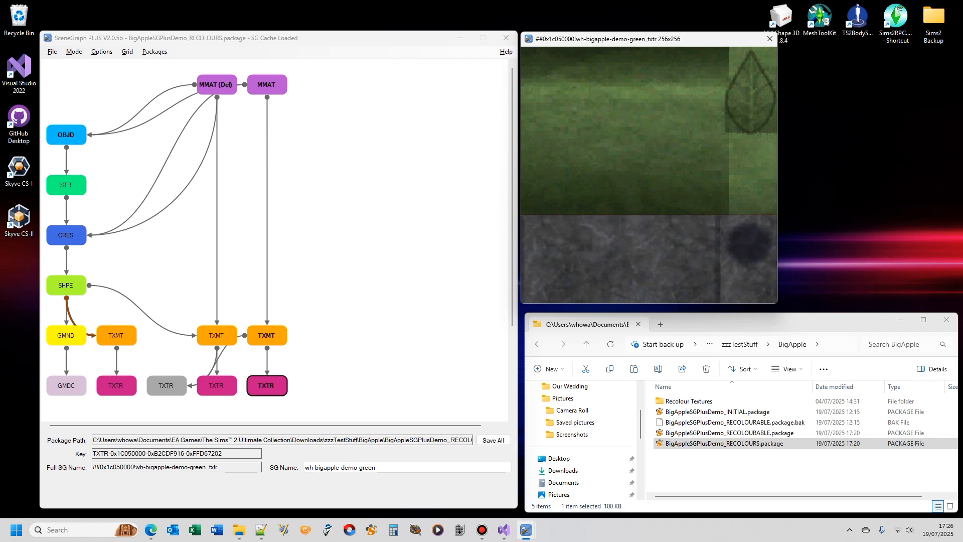
{"action": "left_click", "coordinate": [273, 338]}
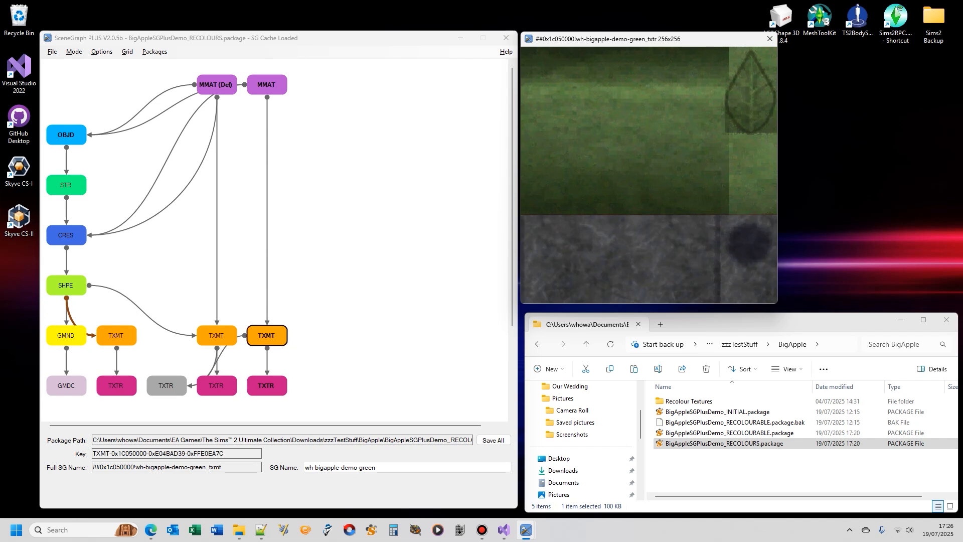
{"action": "left_click", "coordinate": [216, 335]}
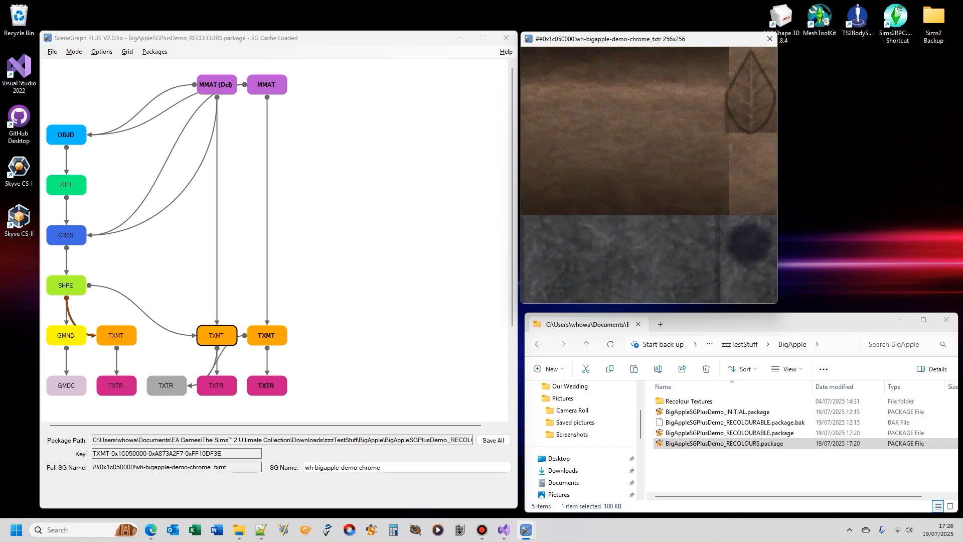
{"action": "left_click", "coordinate": [274, 386]}
{"action": "left_click", "coordinate": [268, 335]}
- Make the green MMAT the default material and clear the default material setting on the chrome MMAT
{"action": "left_click", "coordinate": [271, 86]}
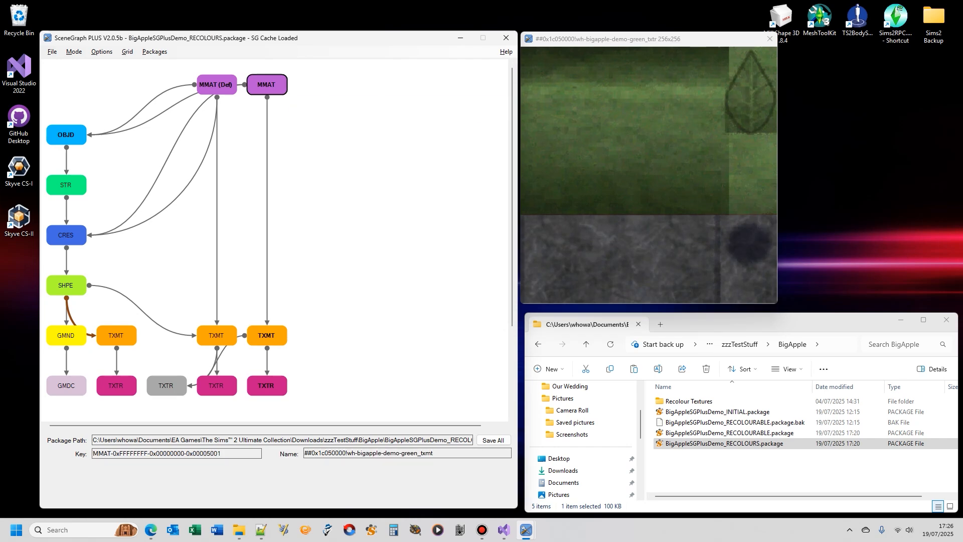
{"action": "double_click", "coordinate": [271, 88]}
{"action": "left_click", "coordinate": [320, 122]}
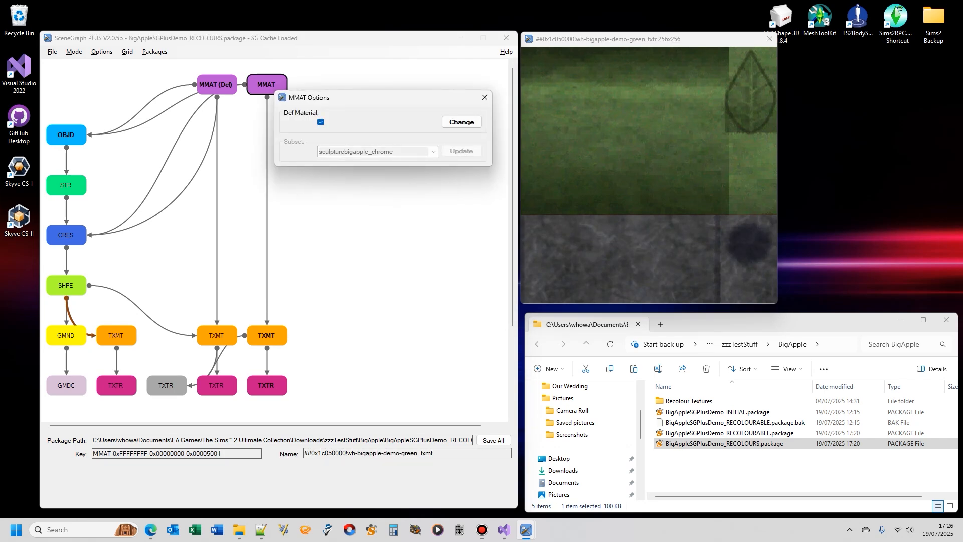
{"action": "left_click", "coordinate": [461, 122]}
{"action": "double_click", "coordinate": [230, 89]}
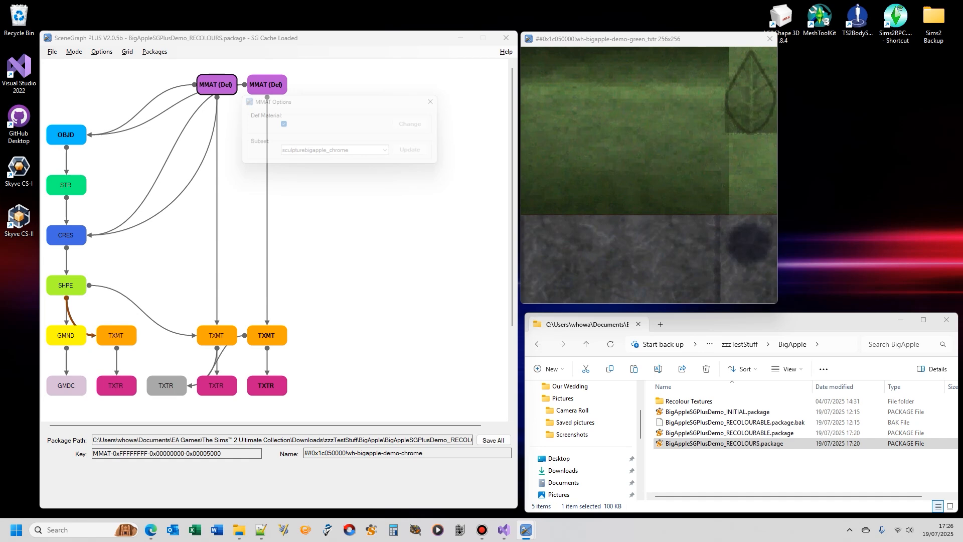
{"action": "left_click", "coordinate": [281, 125]}
{"action": "left_click", "coordinate": [421, 124]}
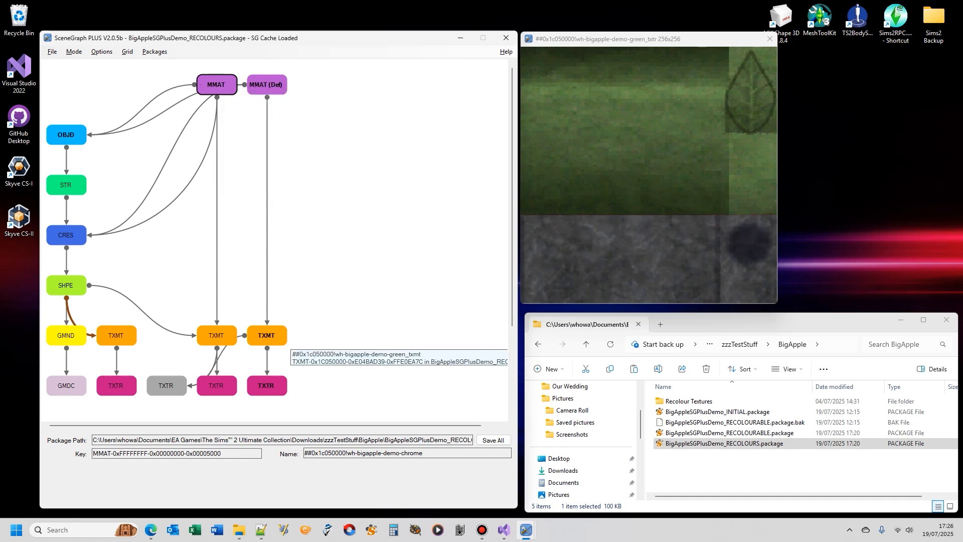
- In the green TXMT's options, set the duplicate's name to wh-bigapple-demo-red and choose AppleRed.png as the new image
{"action": "double_click", "coordinate": [266, 335]}
{"action": "left_click_drag", "start_coordinate": [371, 350], "coordinate": [284, 137]}
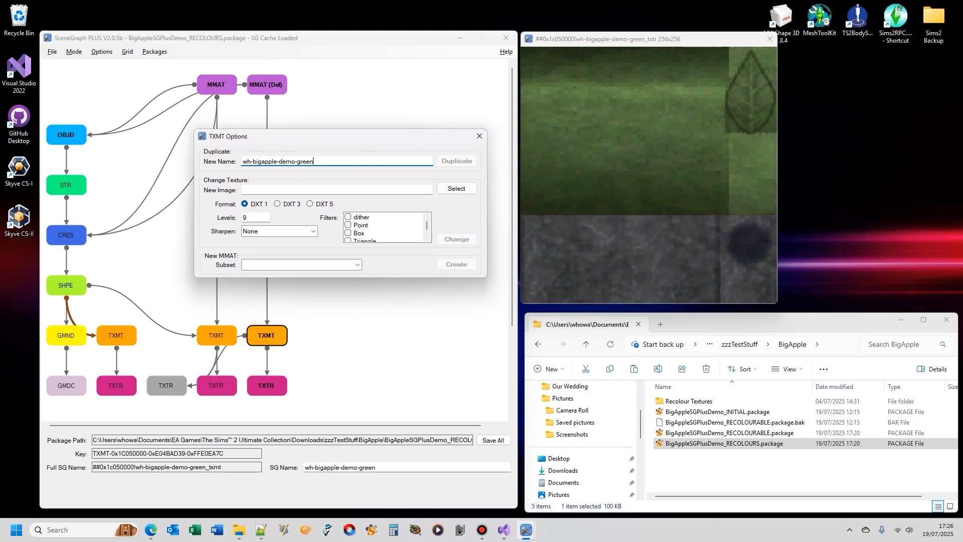
{"action": "key", "text": "BackSpace"}
{"action": "key", "text": "BackSpace"}
{"action": "key", "text": "BackSpace"}
{"action": "key", "text": "BackSpace"}
{"action": "key", "text": "BackSpace"}
{"action": "type", "text": "red"}
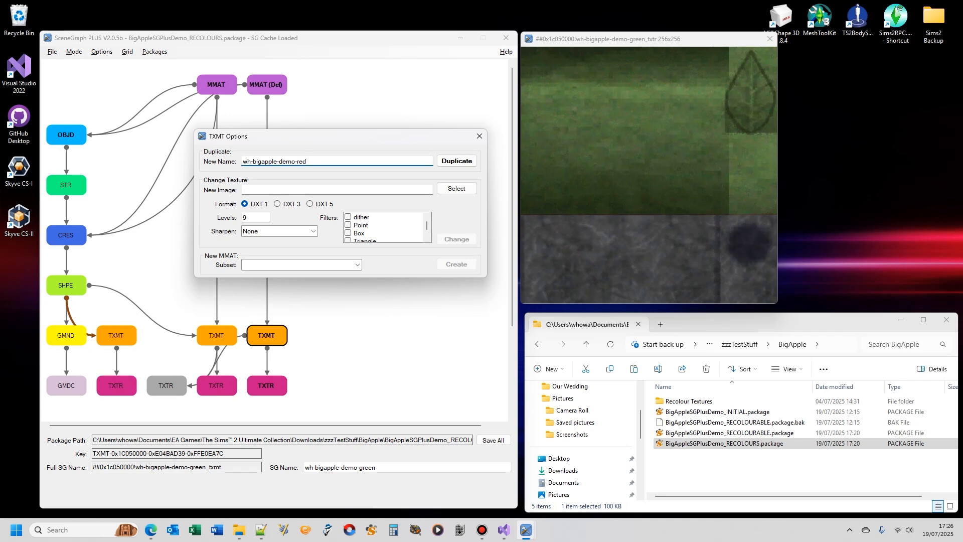
{"action": "left_click", "coordinate": [456, 188]}
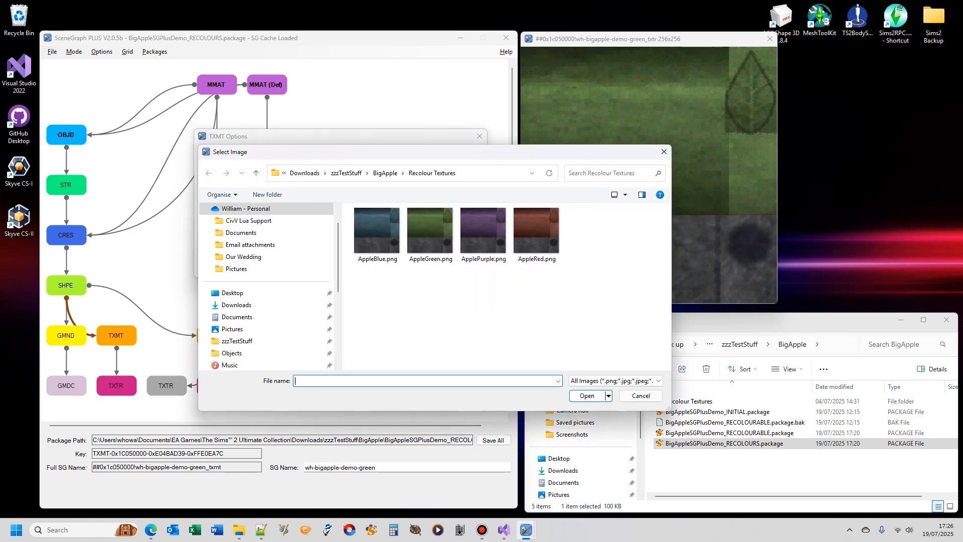
{"action": "left_click", "coordinate": [536, 231]}
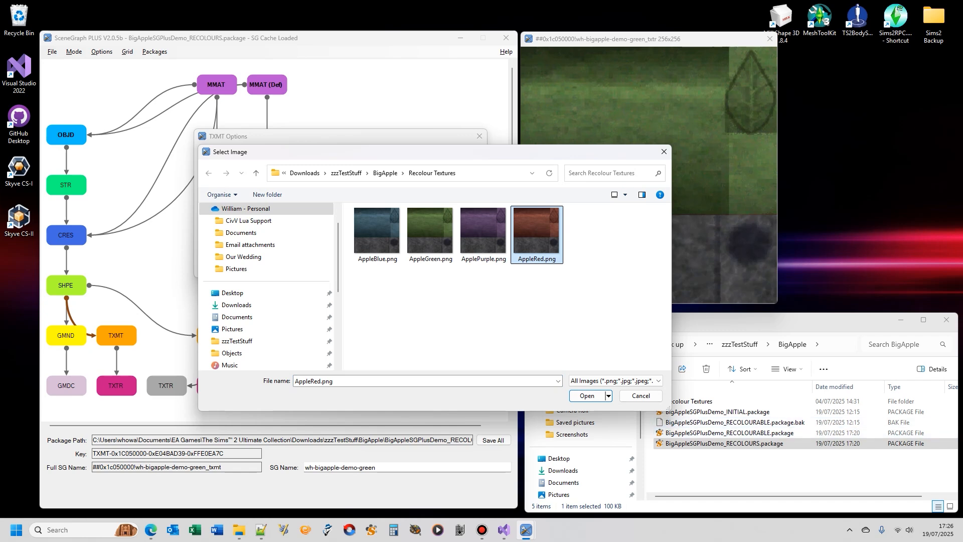
{"action": "left_click", "coordinate": [586, 395]}
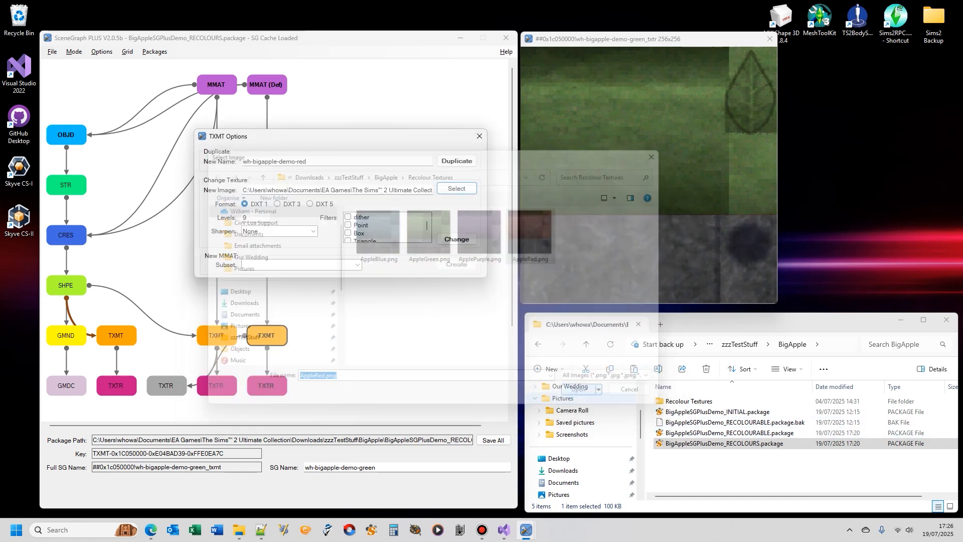
{"action": "left_click", "coordinate": [456, 188]}
{"action": "key", "text": "Return"}
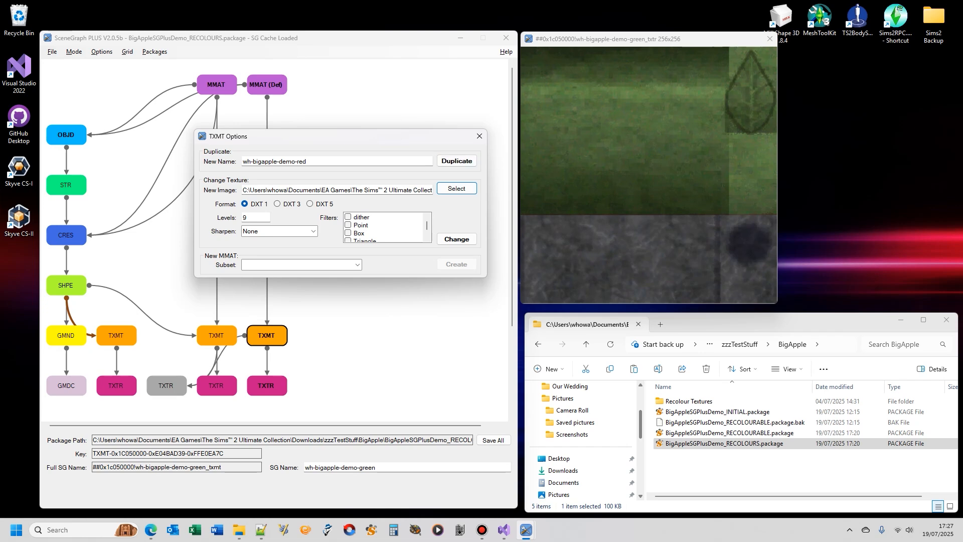
- Create the red recolour's MMAT for the sculpturebigapple_chrome subset and align its MMAT and TXTR with the red TXMT
{"action": "left_click", "coordinate": [357, 264]}
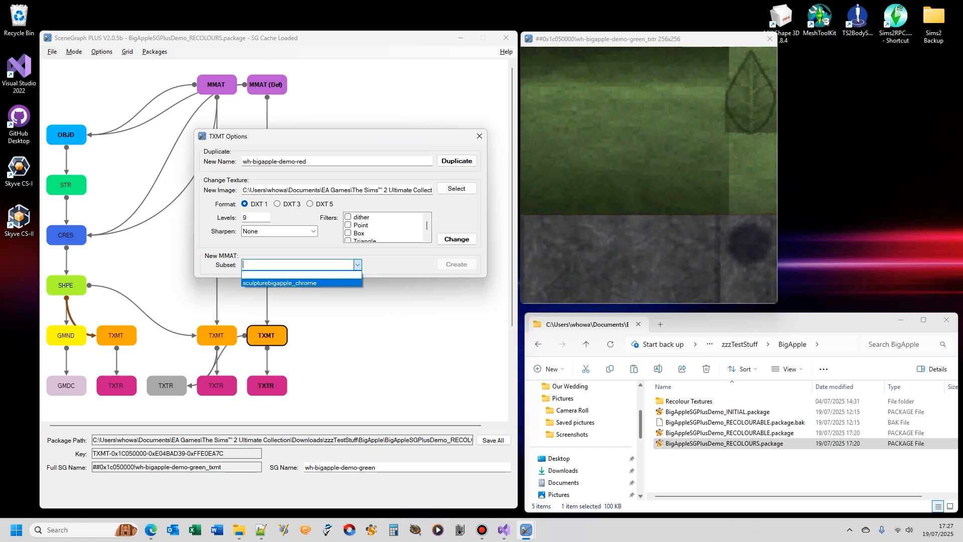
{"action": "left_click", "coordinate": [301, 283]}
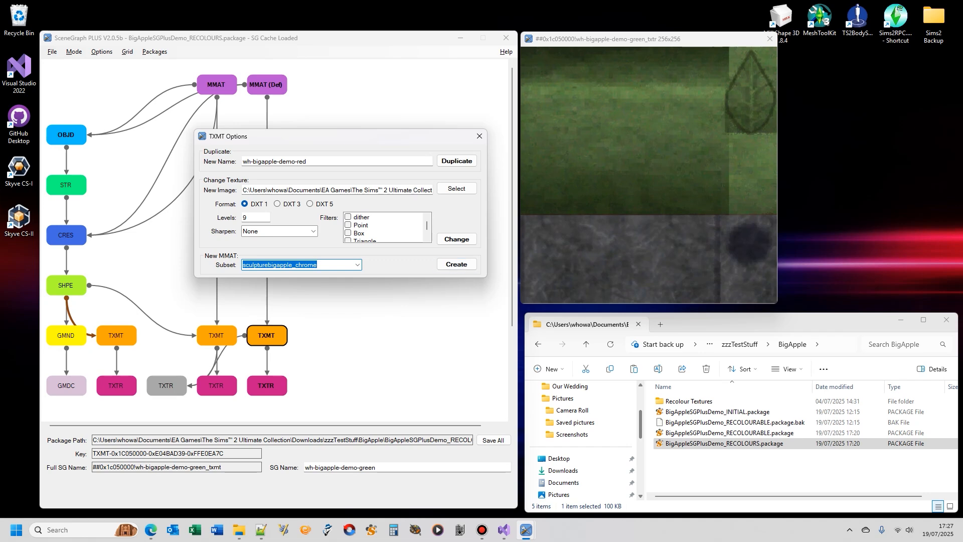
{"action": "left_click", "coordinate": [457, 264]}
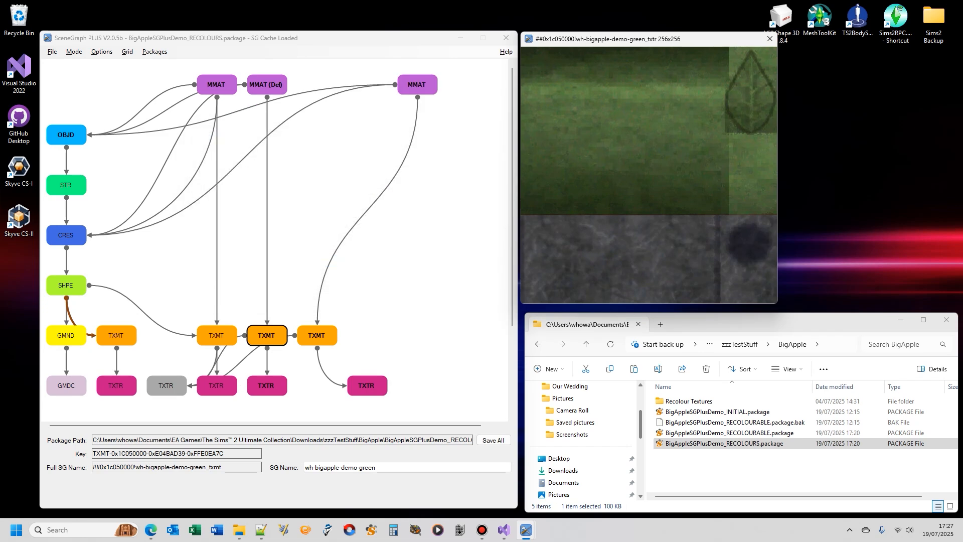
{"action": "left_click_drag", "start_coordinate": [384, 386], "coordinate": [335, 386]}
{"action": "left_click_drag", "start_coordinate": [417, 85], "coordinate": [317, 85]}
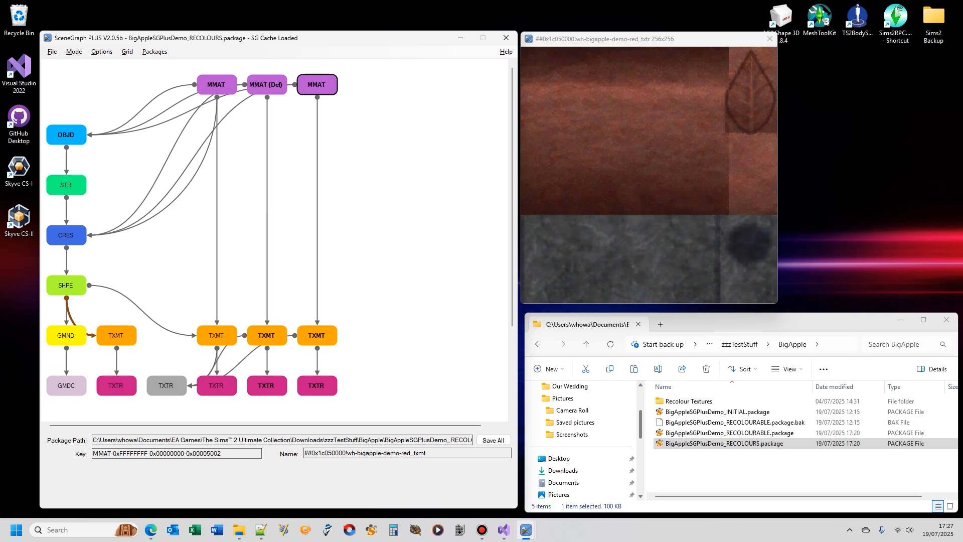
- In the red TXMT's options, set the duplicate's name to wh-bigapple-demo-purple and choose ApplePurple.png as the new image
{"action": "double_click", "coordinate": [326, 335]}
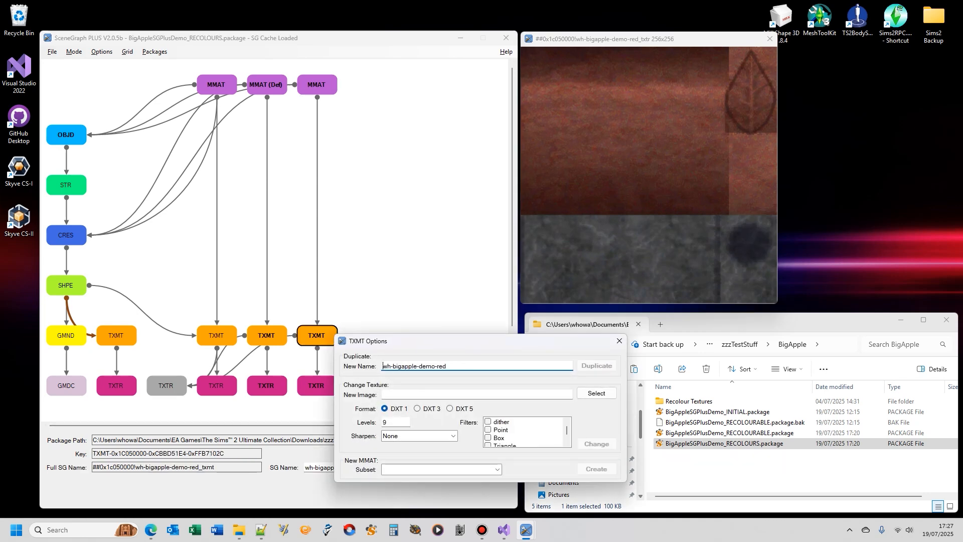
{"action": "key", "text": "BackSpace"}
{"action": "key", "text": "BackSpace"}
{"action": "key", "text": "BackSpace"}
{"action": "type", "text": "purple"}
{"action": "left_click", "coordinate": [596, 393]}
{"action": "left_click", "coordinate": [622, 333]}
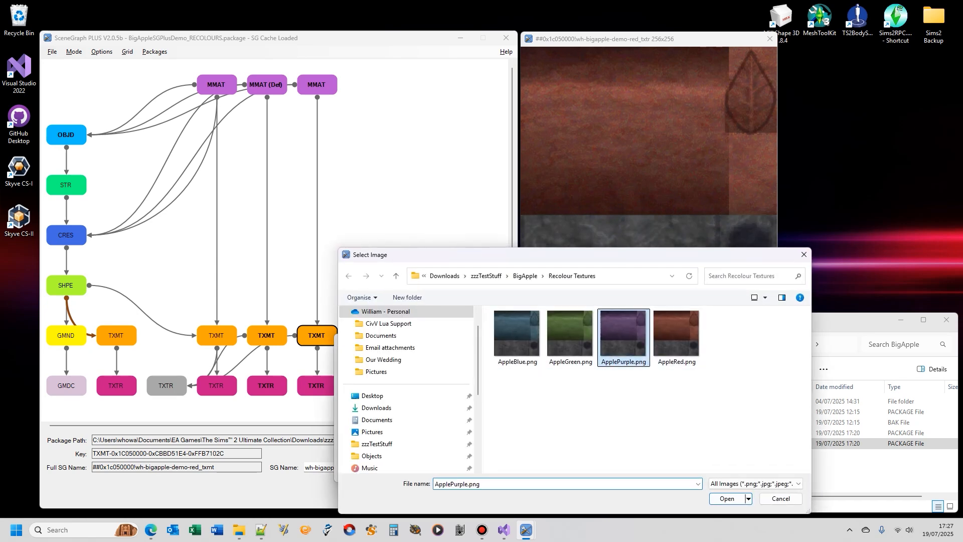
{"action": "double_click", "coordinate": [623, 334]}
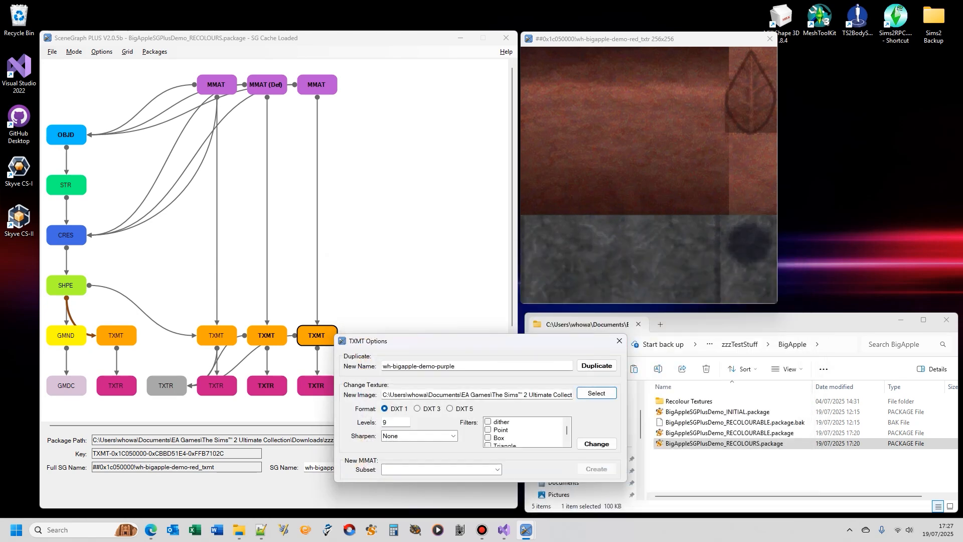
- Create the purple recolour's MMAT for the sculpturebigapple_chrome subset and align its MMAT and TXTR with the purple TXMT
{"action": "left_click", "coordinate": [496, 469]}
{"action": "left_click", "coordinate": [426, 487]}
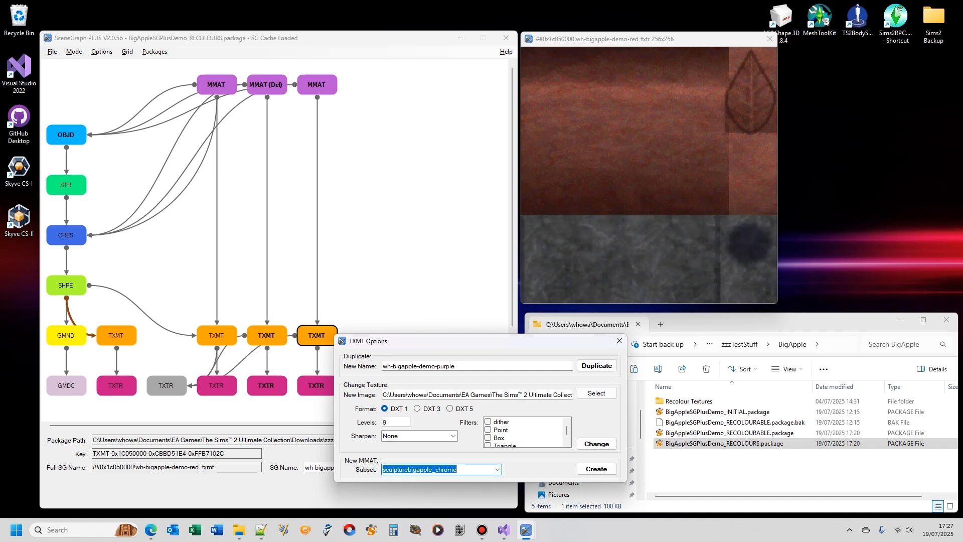
{"action": "left_click", "coordinate": [597, 468]}
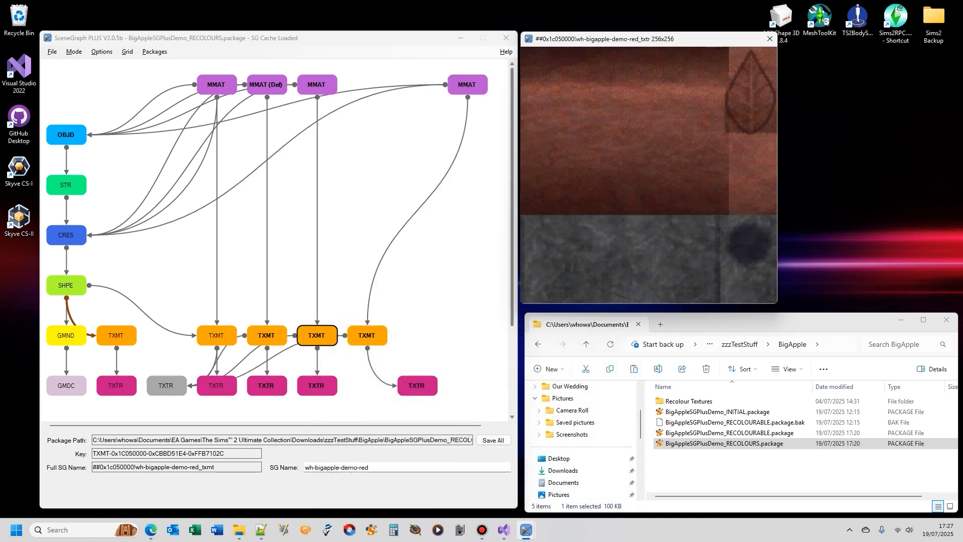
{"action": "left_click_drag", "start_coordinate": [475, 91], "coordinate": [376, 90]}
{"action": "left_click_drag", "start_coordinate": [419, 385], "coordinate": [366, 385]}
{"action": "left_click", "coordinate": [370, 338]}
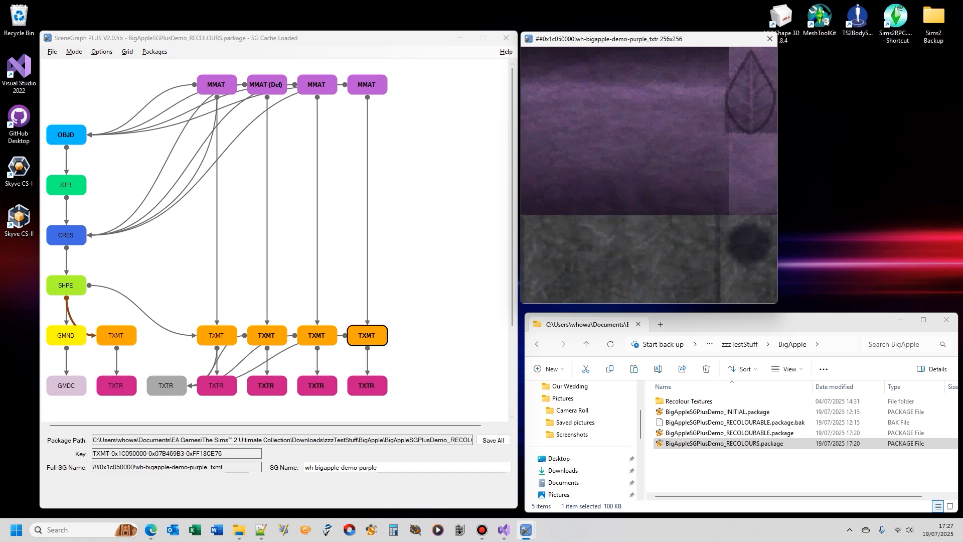
- Check the material name referenced by each of the four MMATs and save all changes to the recolours package
{"action": "left_click", "coordinate": [377, 90]}
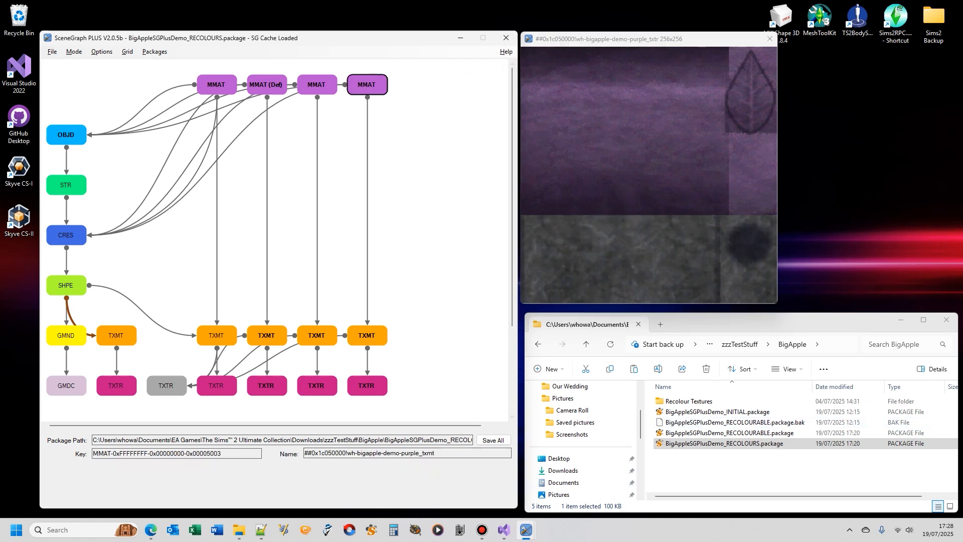
{"action": "left_click", "coordinate": [316, 87]}
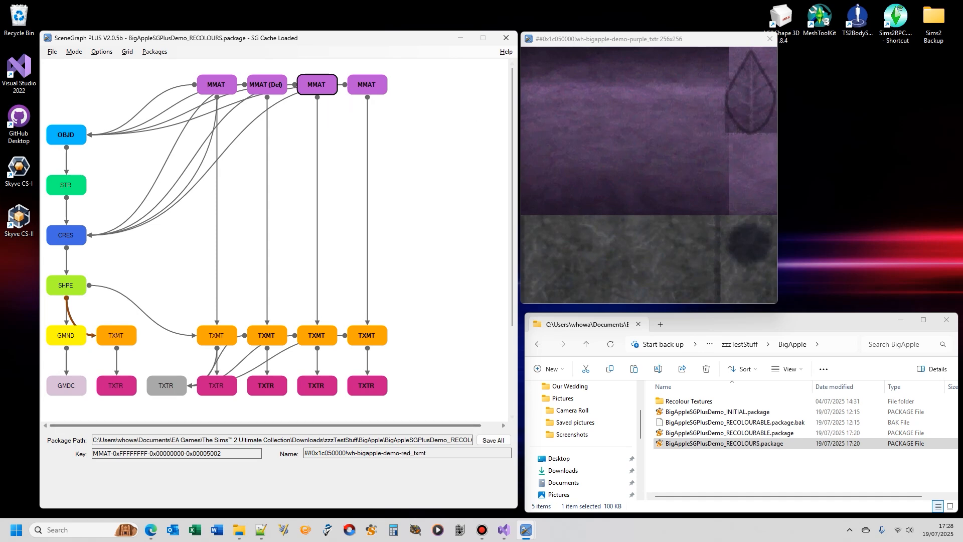
{"action": "left_click", "coordinate": [270, 88]}
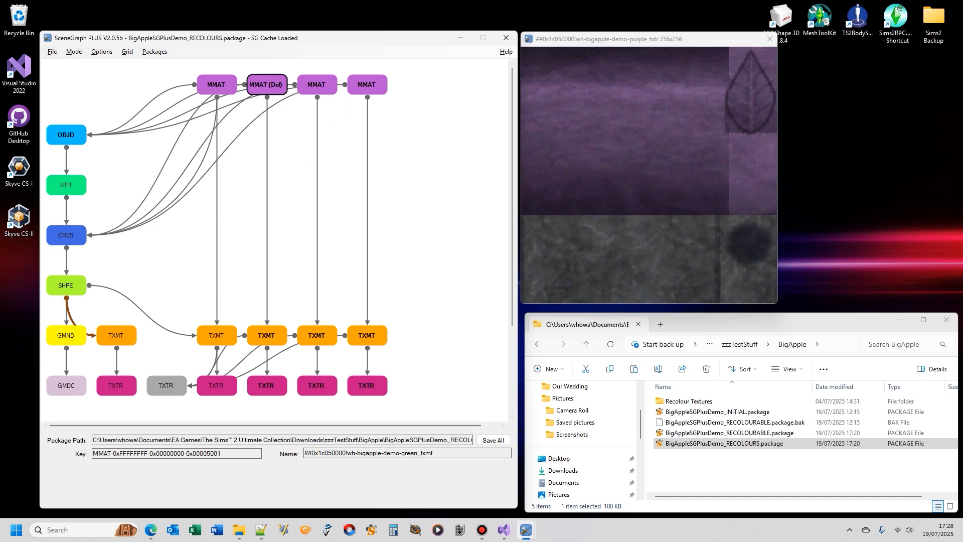
{"action": "left_click", "coordinate": [216, 86]}
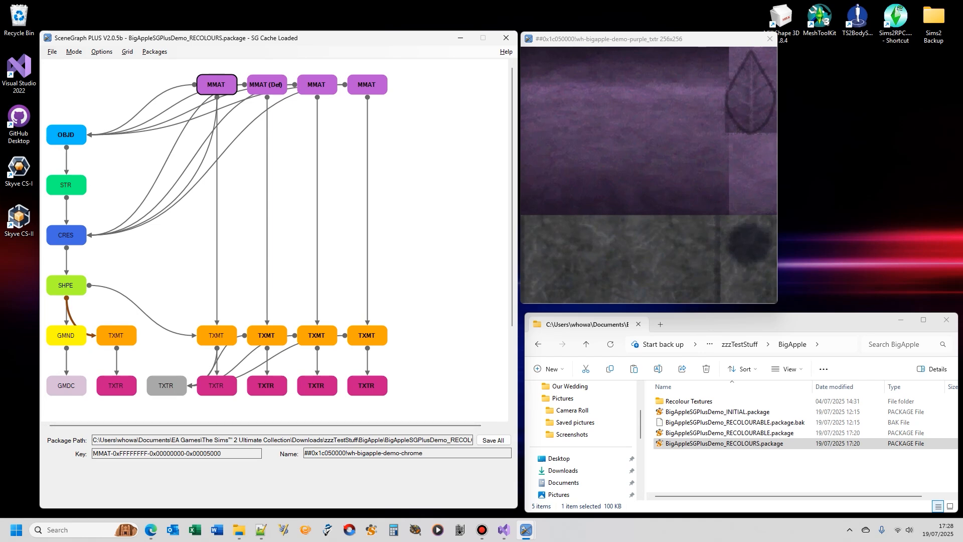
{"action": "left_click", "coordinate": [493, 440]}
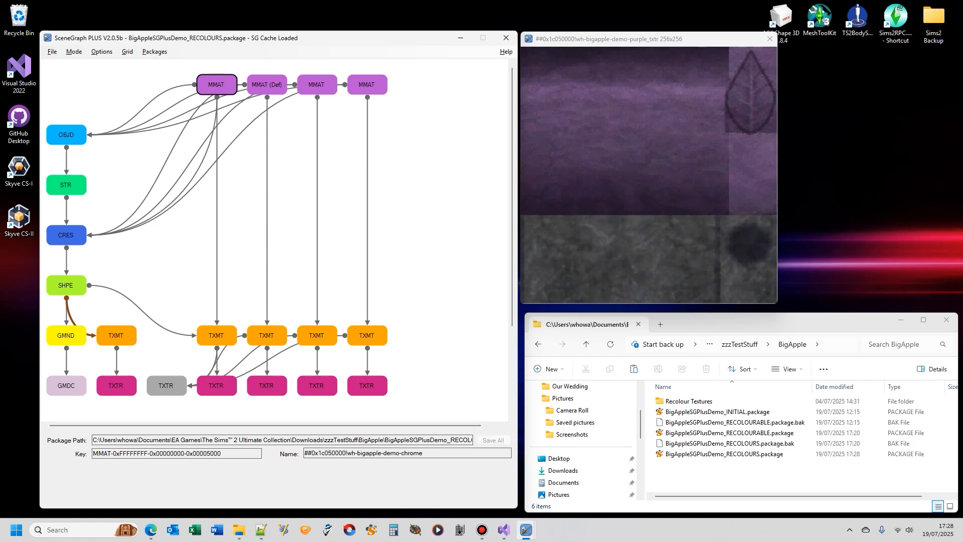
- Launch The Sims 2, accept the custom content notice and load the Caliente household in the Pleasantview neighbourhood
{"action": "left_click", "coordinate": [895, 20]}
{"action": "double_click", "coordinate": [896, 20]}
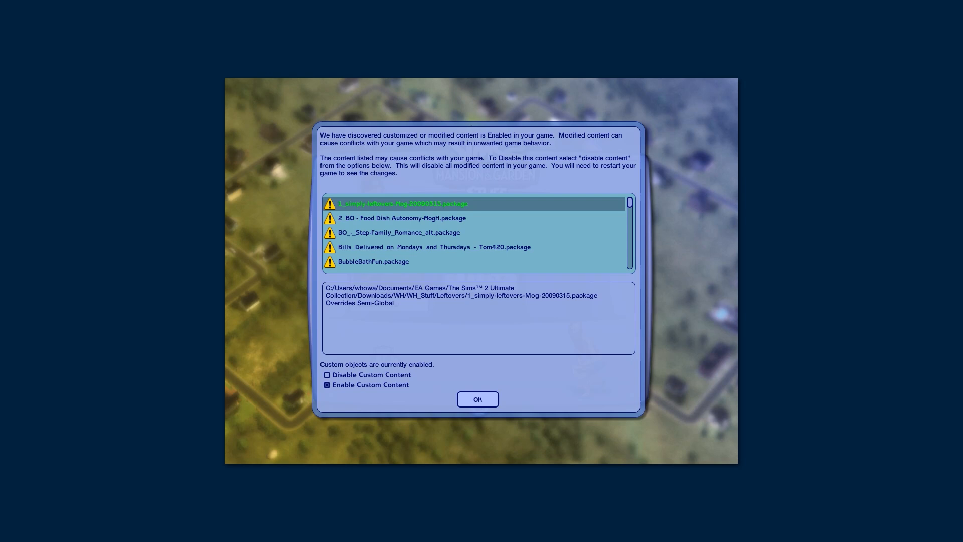
{"action": "left_click", "coordinate": [478, 400]}
{"action": "left_click", "coordinate": [402, 279]}
{"action": "left_click", "coordinate": [460, 387]}
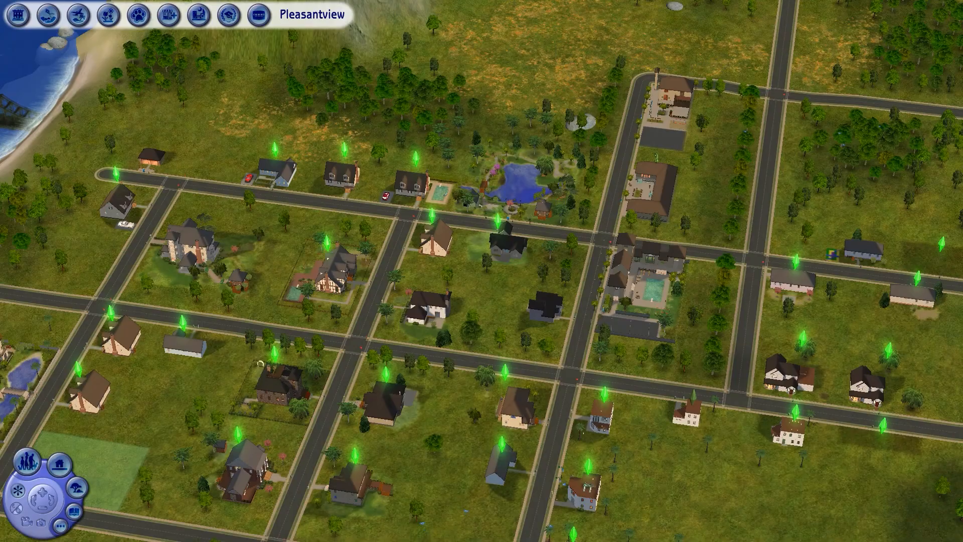
{"action": "left_click", "coordinate": [937, 265]}
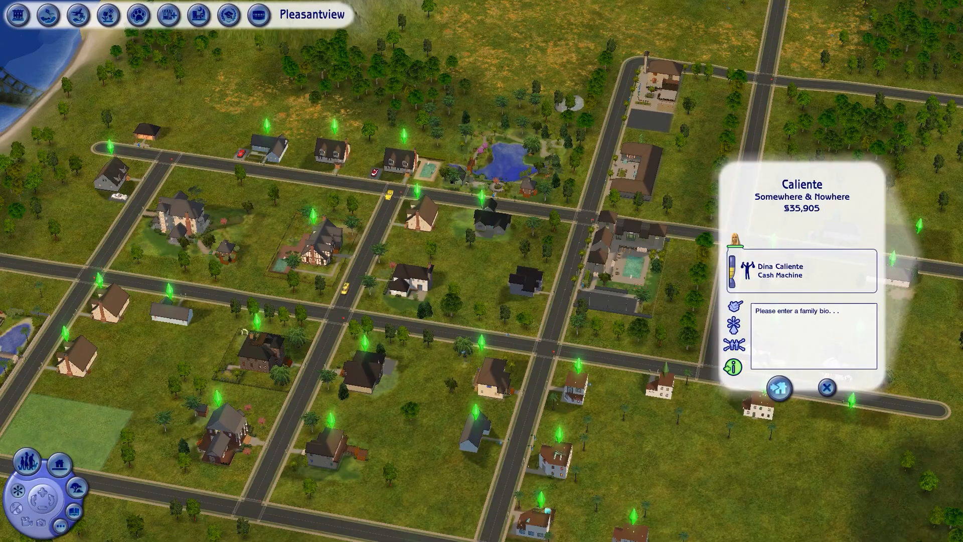
{"action": "left_click", "coordinate": [779, 387]}
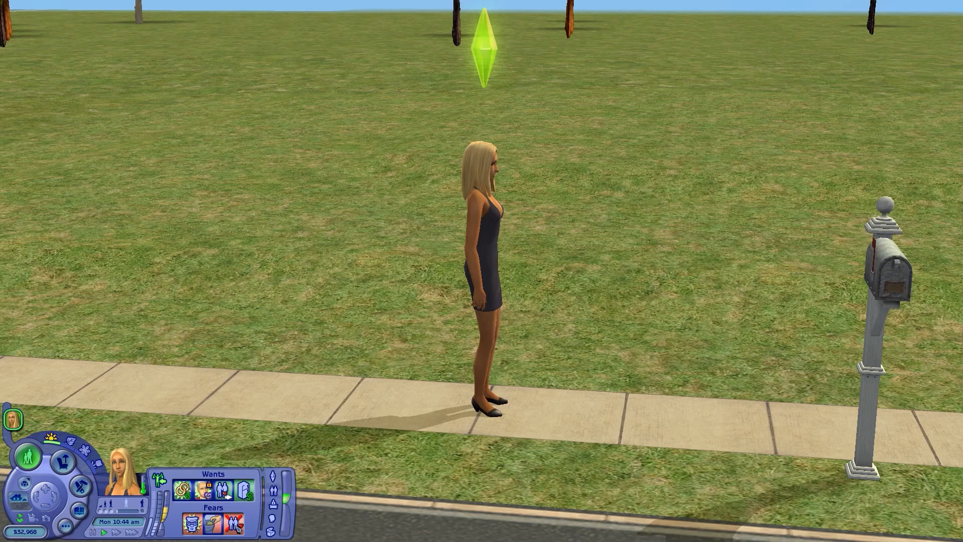
- Enter Buy mode and show the decorative sculptures catalogue in its expanded view
{"action": "left_click", "coordinate": [63, 462]}
{"action": "scroll", "coordinate": [481, 270], "scroll_direction": "down", "scroll_amount": 1}
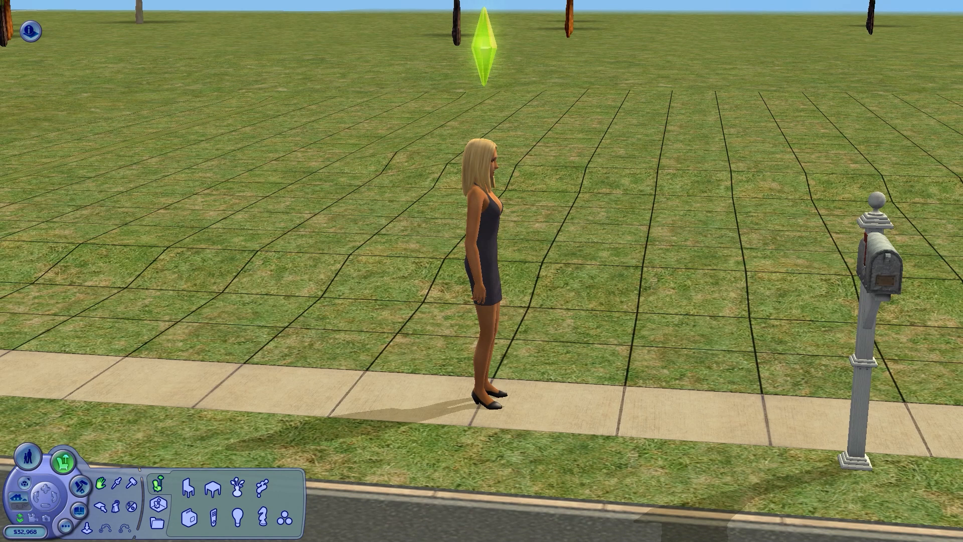
{"action": "left_click", "coordinate": [237, 489]}
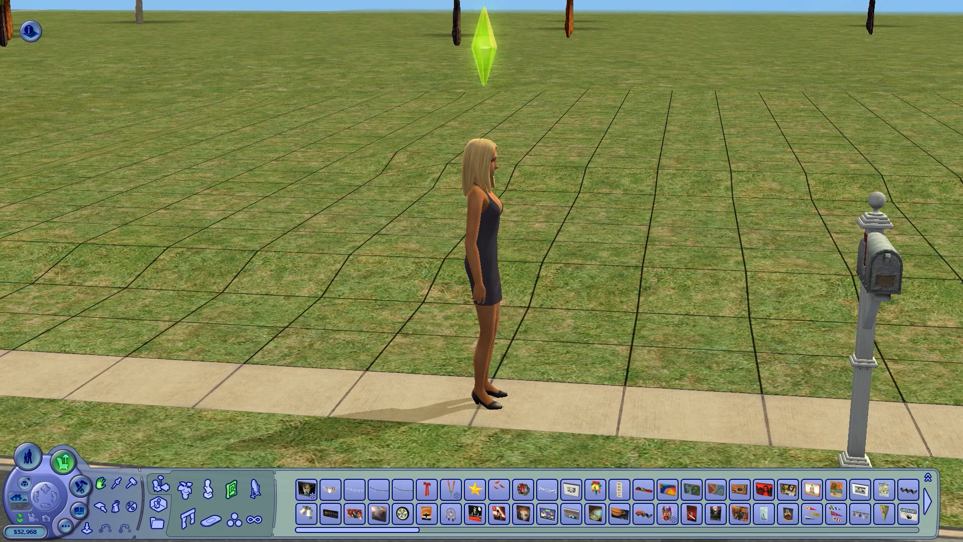
{"action": "left_click", "coordinate": [208, 489]}
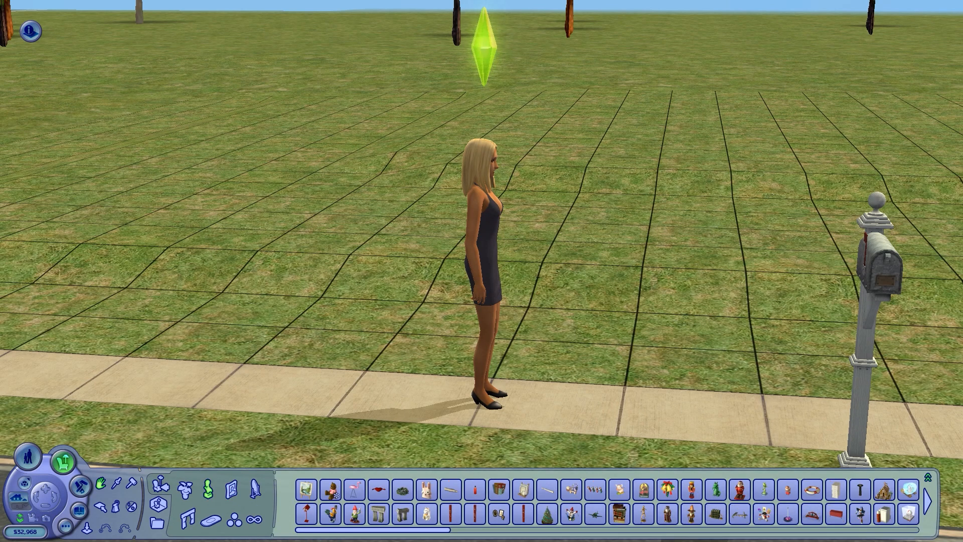
{"action": "left_click", "coordinate": [928, 476]}
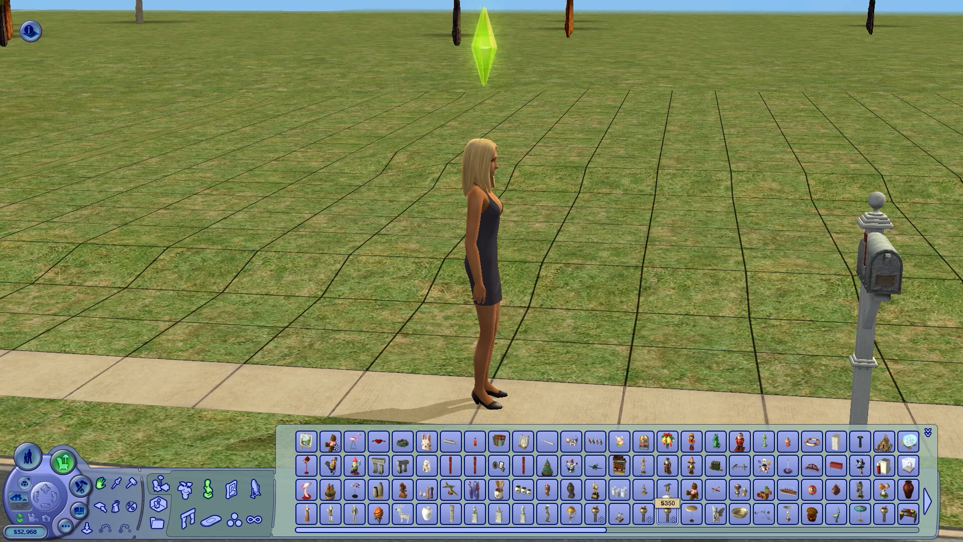
- Place the three demo Big Apple sculptures in a row on the lawn, ending with the recolourable and Recolours versions
{"action": "left_click", "coordinate": [667, 512]}
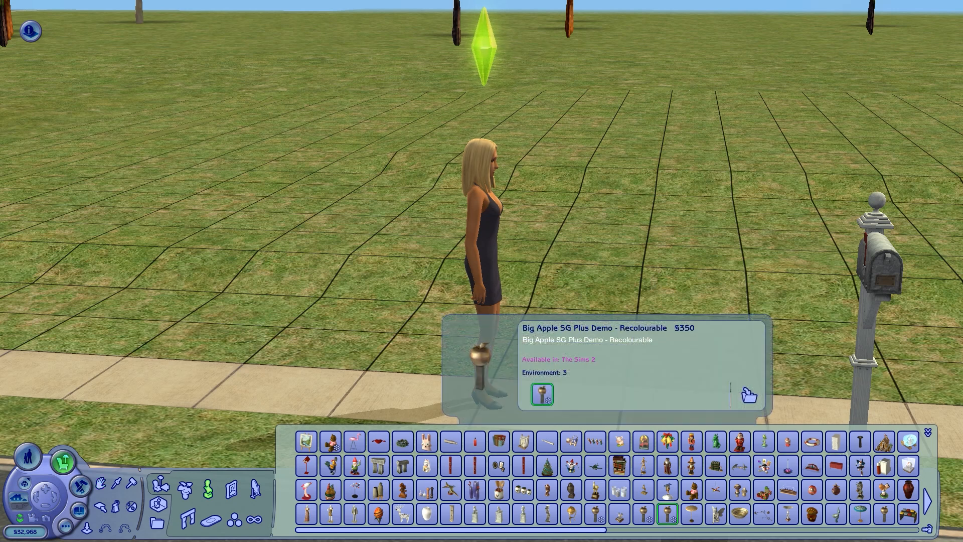
{"action": "left_click", "coordinate": [644, 513]}
{"action": "left_click", "coordinate": [316, 240]}
{"action": "left_click", "coordinate": [667, 512]}
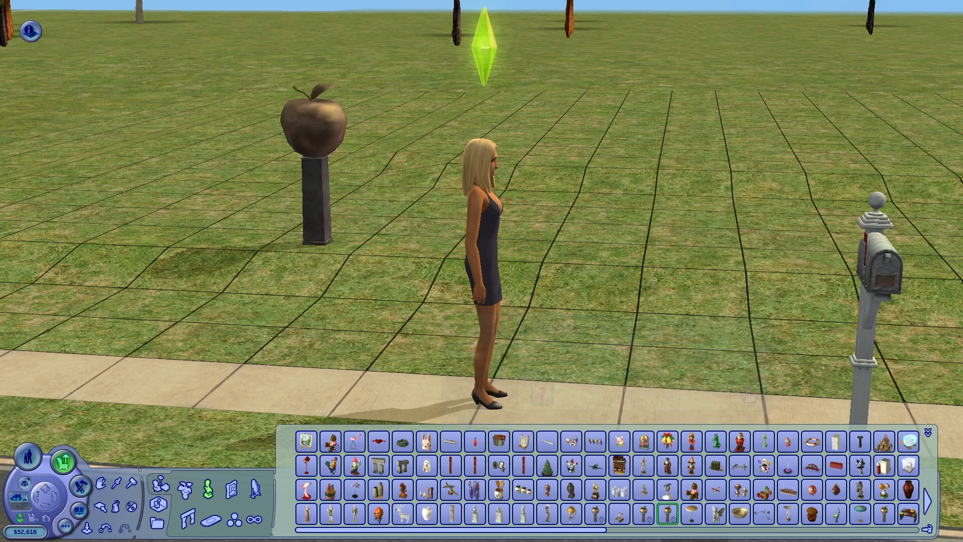
{"action": "left_click", "coordinate": [407, 236]}
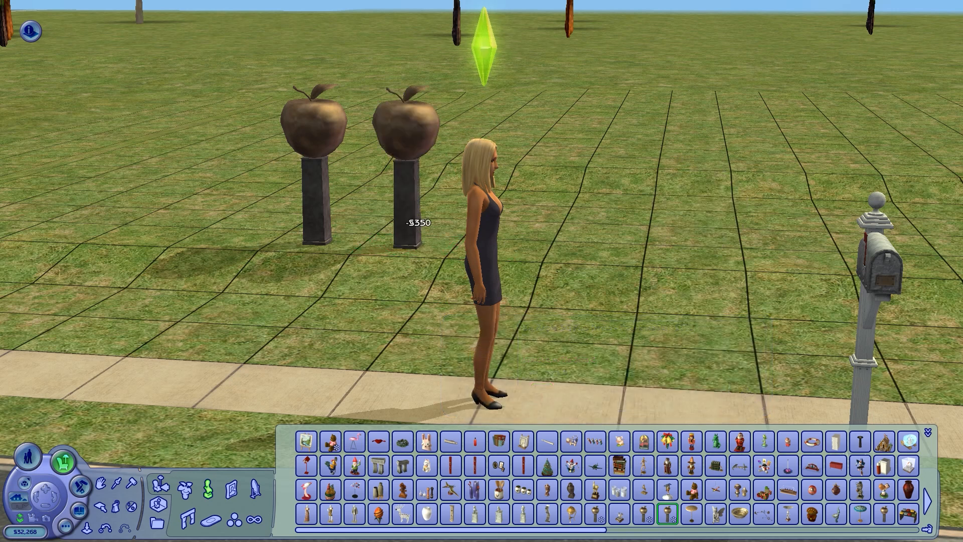
{"action": "left_click", "coordinate": [595, 514]}
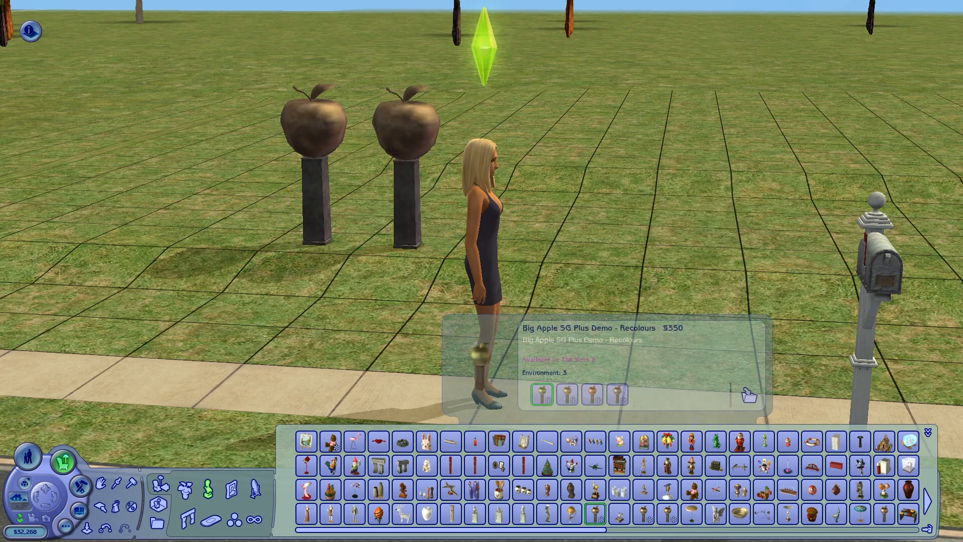
{"action": "left_click", "coordinate": [502, 242]}
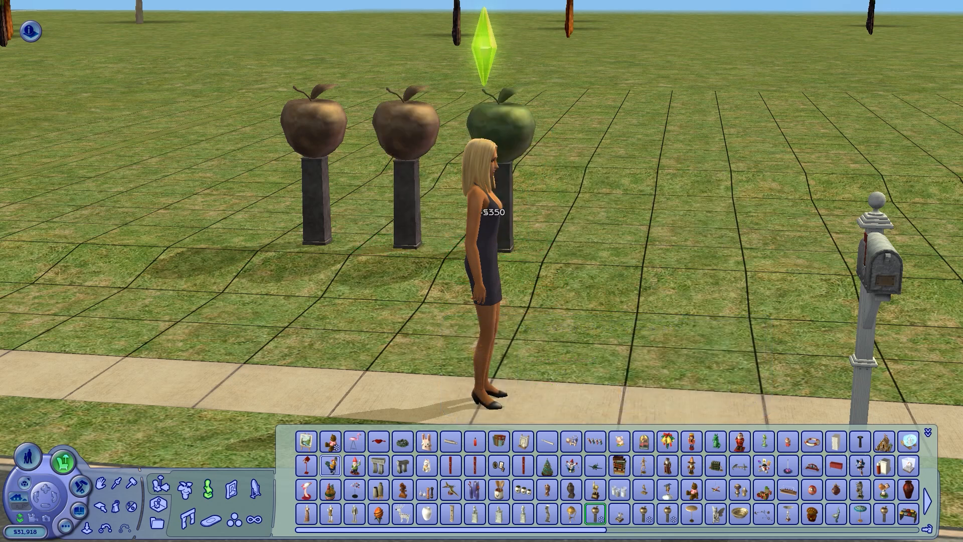
- Hide the lot grid and test the Design tool on the first two Big Apple sculptures without applying a design
{"action": "middle_click_drag", "start_coordinate": [421, 305], "coordinate": [422, 305]}
{"action": "right_click_drag", "start_coordinate": [422, 305], "coordinate": [414, 266]}
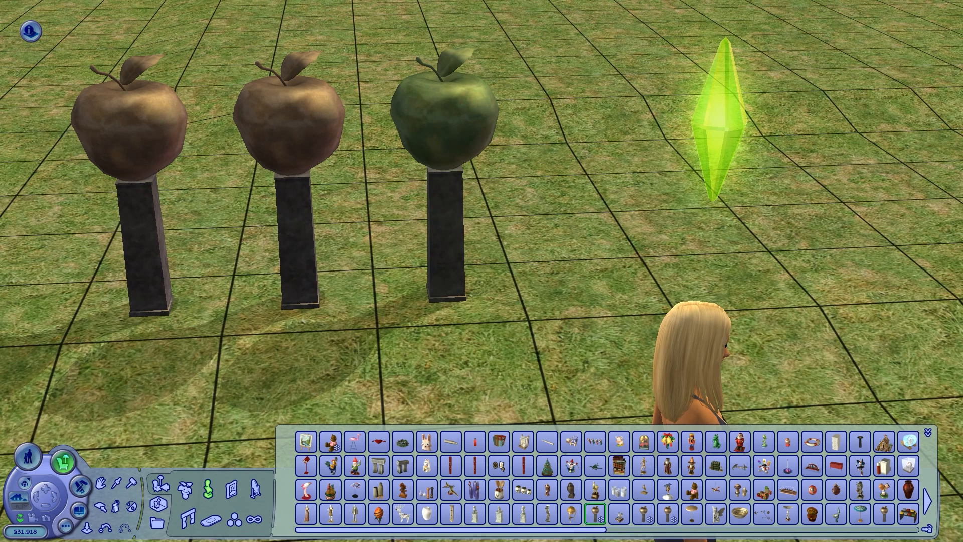
{"action": "key", "text": "g"}
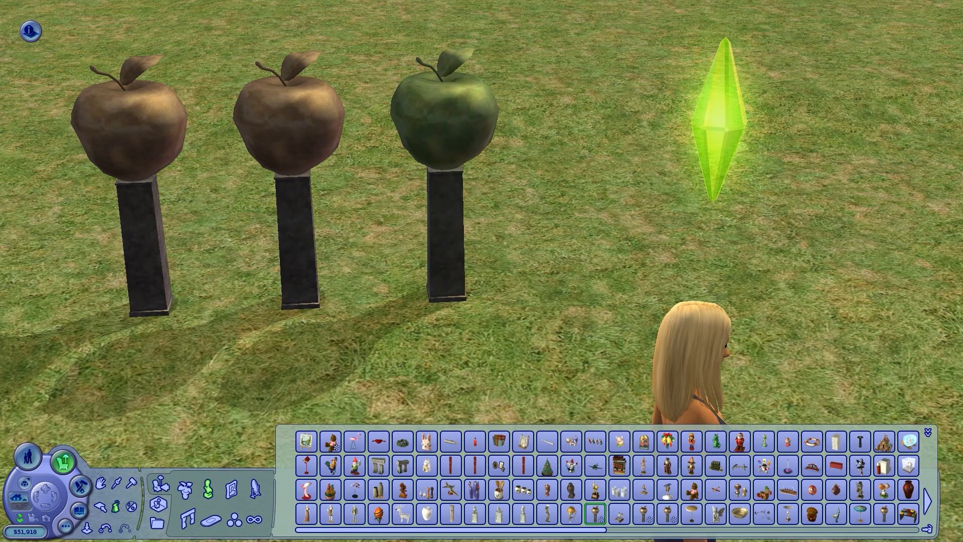
{"action": "left_click", "coordinate": [137, 255]}
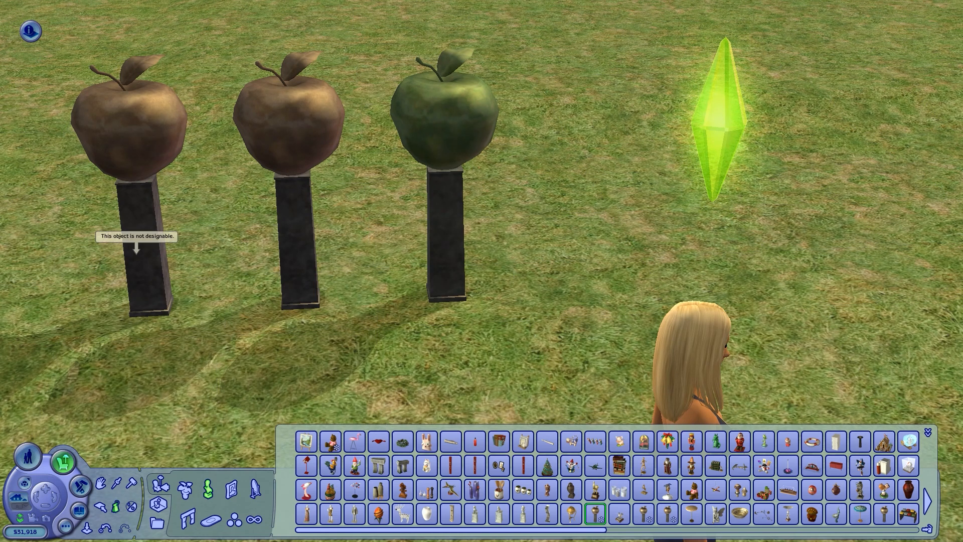
{"action": "left_click", "coordinate": [297, 248]}
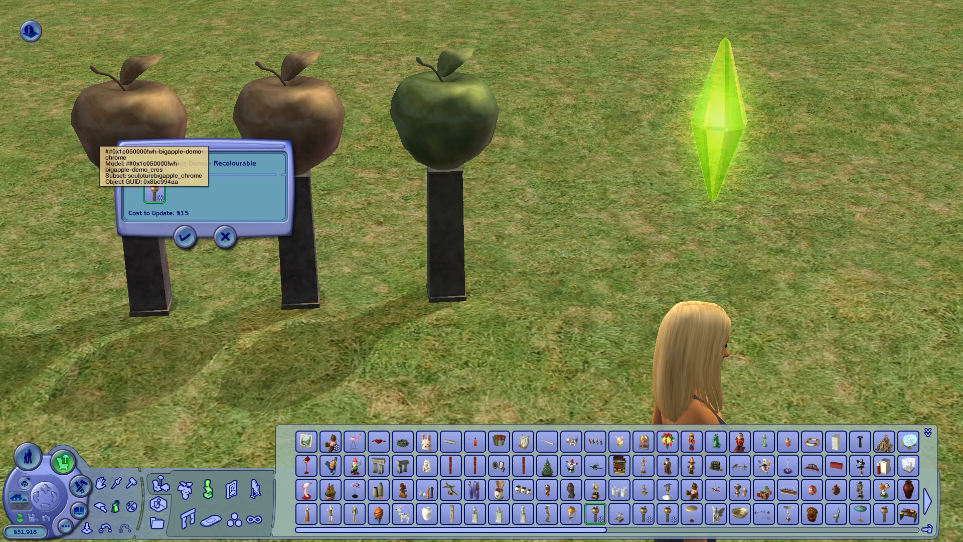
{"action": "left_click", "coordinate": [225, 237]}
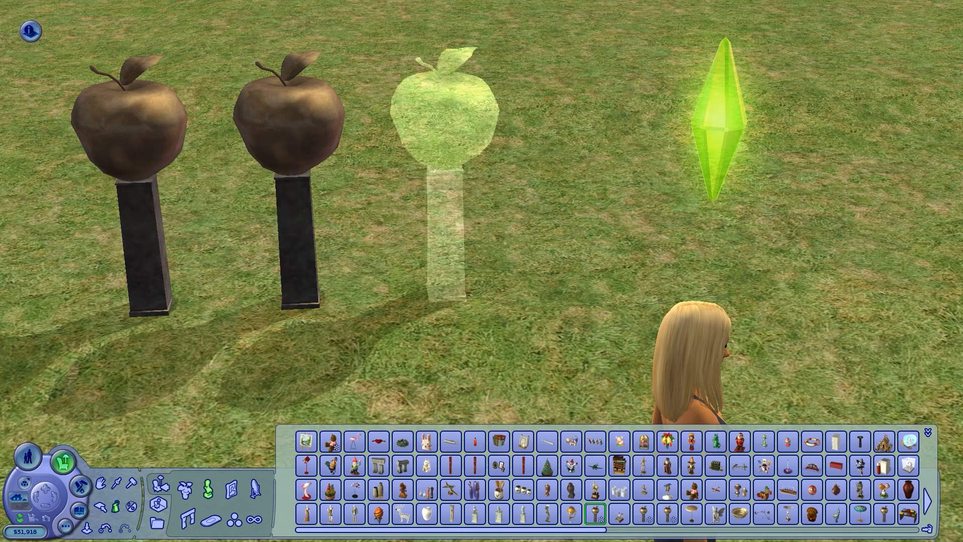
- Preview the available designs on the green Big Apple sculpture and apply the purple recolour
{"action": "left_click", "coordinate": [443, 125]}
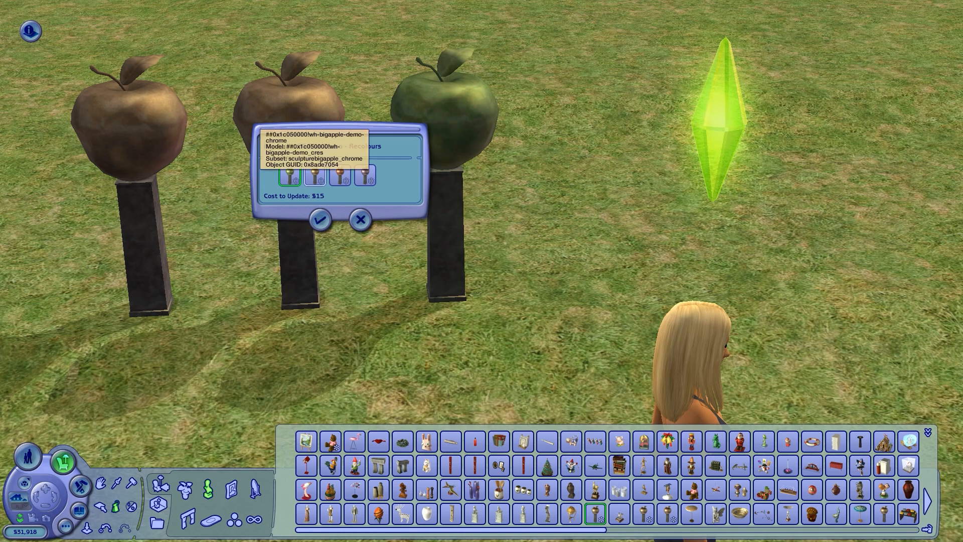
{"action": "left_click", "coordinate": [315, 175]}
{"action": "left_click", "coordinate": [340, 175]}
{"action": "left_click", "coordinate": [365, 175]}
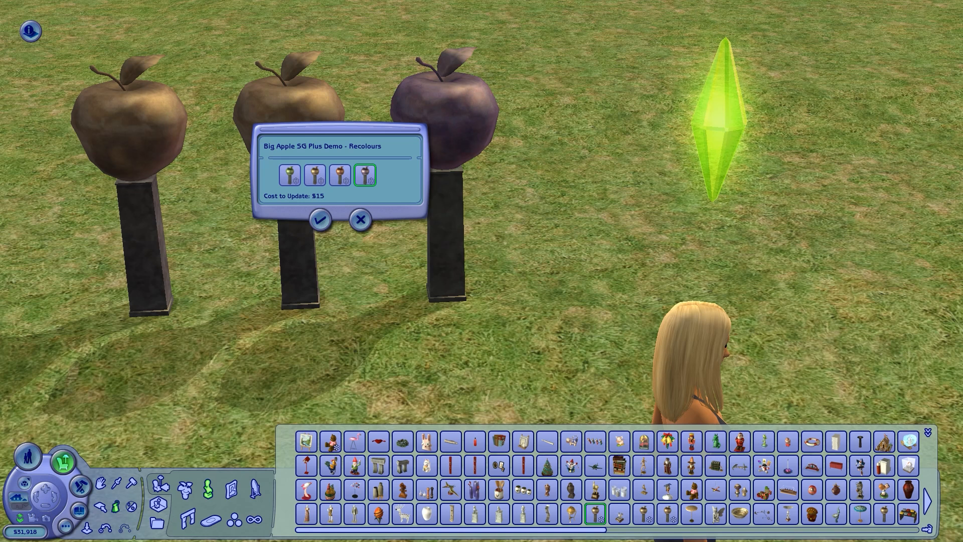
{"action": "left_click", "coordinate": [340, 175]}
{"action": "left_click", "coordinate": [315, 175]}
{"action": "left_click", "coordinate": [365, 175]}
{"action": "left_click", "coordinate": [321, 220]}
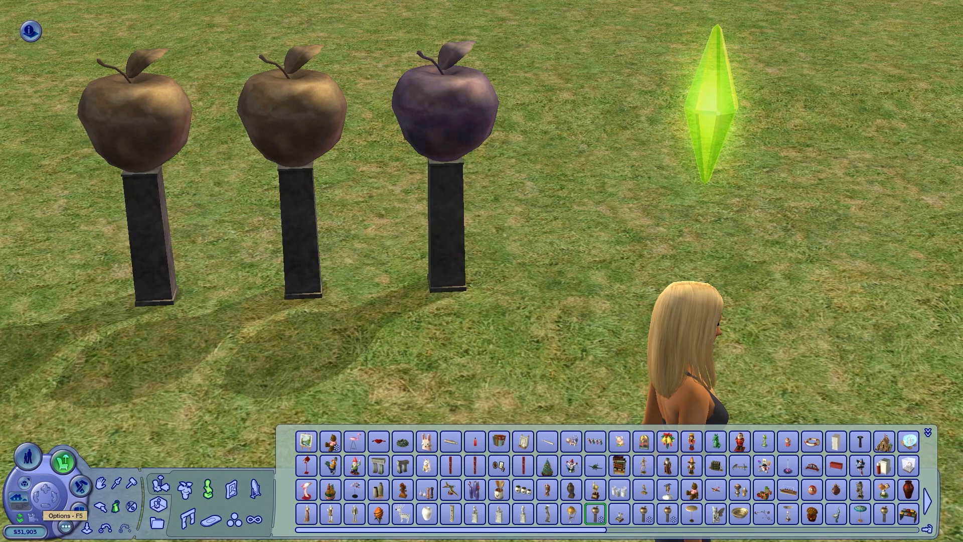
- Quit The Sims 2 without saving the lot
{"action": "left_click", "coordinate": [65, 526]}
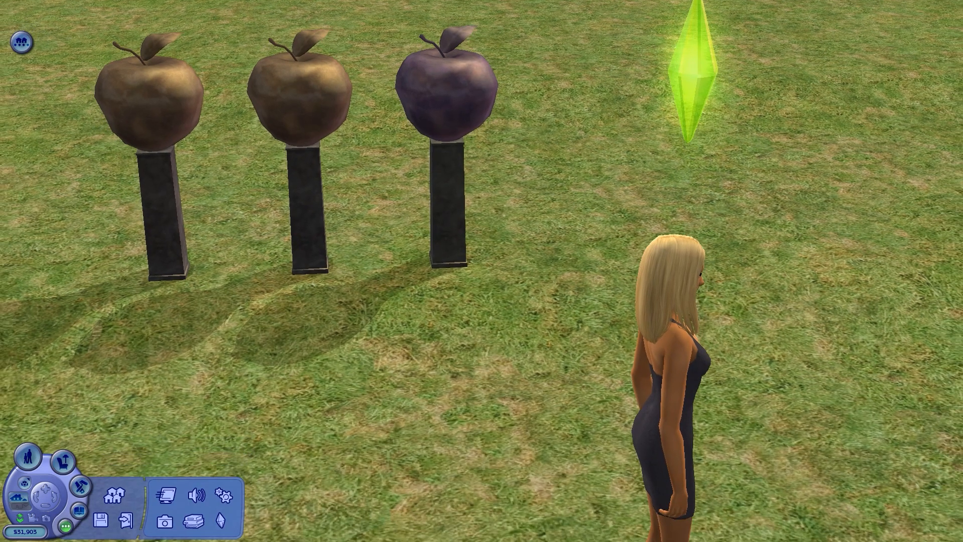
{"action": "left_click", "coordinate": [126, 520]}
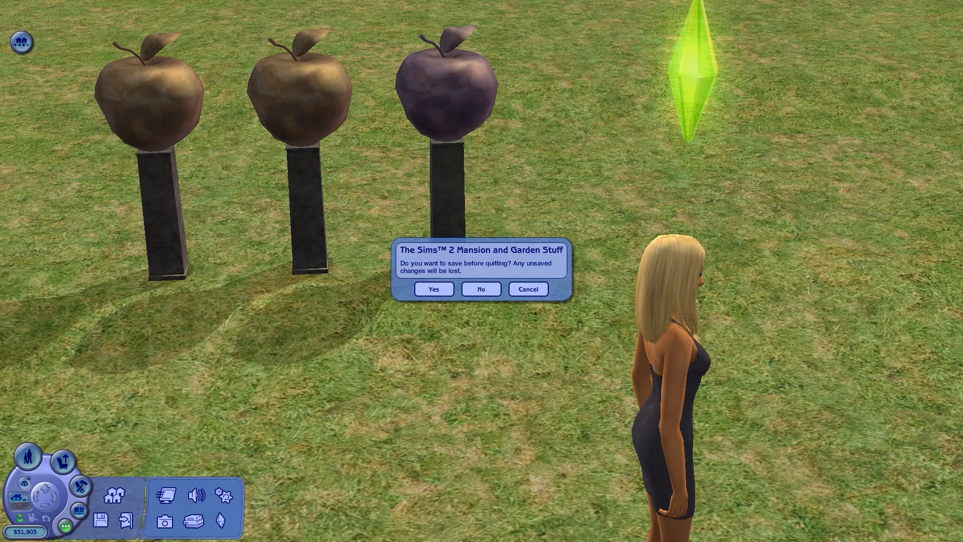
{"action": "left_click", "coordinate": [481, 289]}
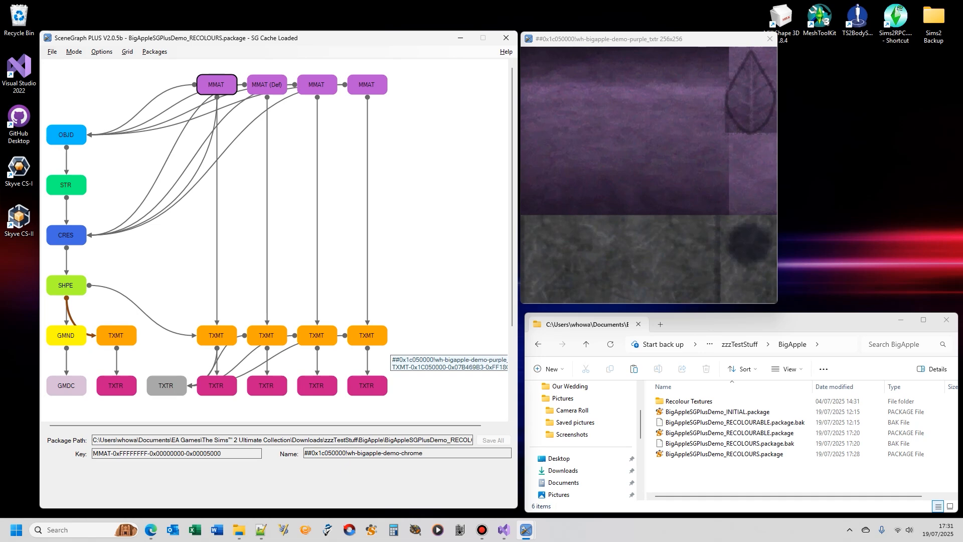
- In the purple TXMT's options, set the duplicate's name to wh-bigapple-demo-blue and choose a new texture image
{"action": "double_click", "coordinate": [373, 338]}
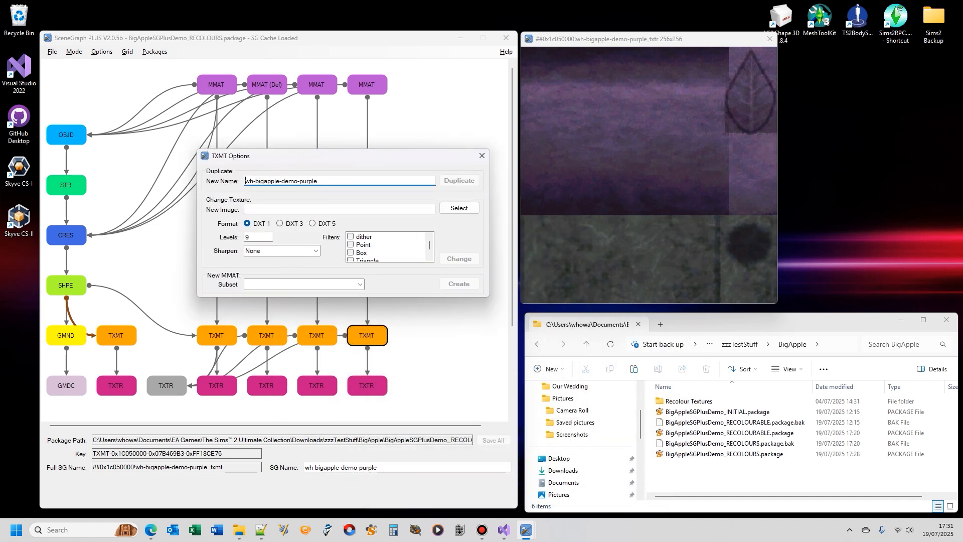
{"action": "key", "text": "BackSpace"}
{"action": "key", "text": "BackSpace"}
{"action": "key", "text": "BackSpace"}
{"action": "key", "text": "BackSpace"}
{"action": "key", "text": "BackSpace"}
{"action": "key", "text": "BackSpace"}
{"action": "type", "text": "lue"}
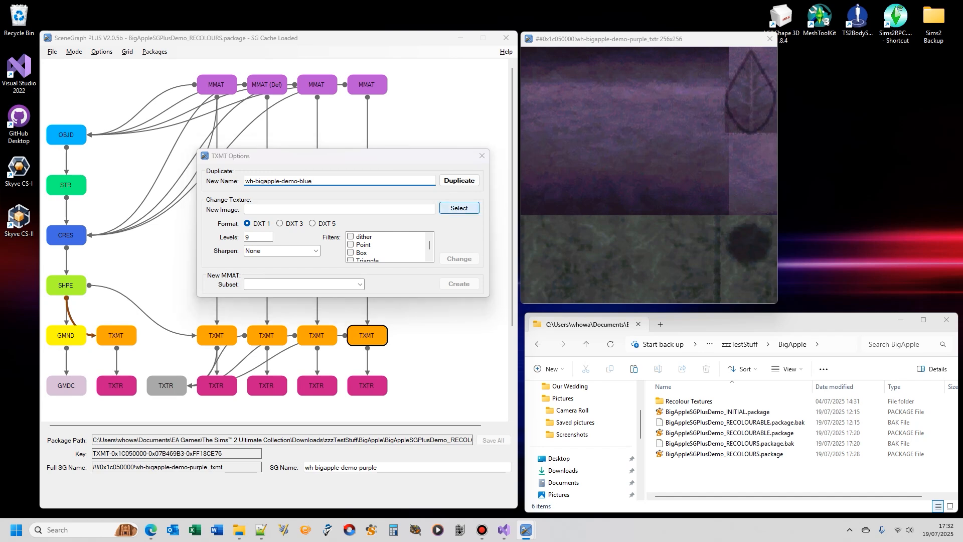
{"action": "left_click", "coordinate": [459, 207]}
{"action": "double_click", "coordinate": [381, 250]}
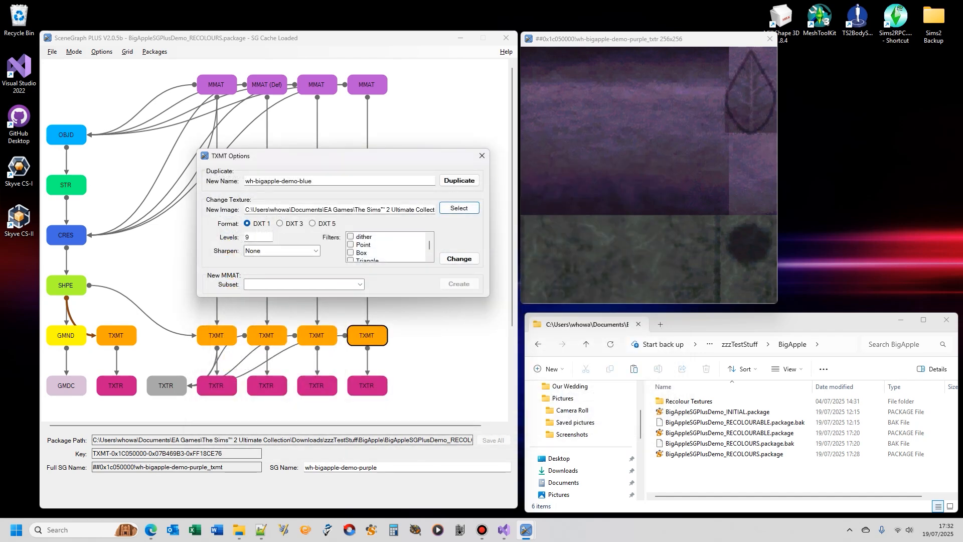
- Create the blue recolour with a new MMAT for the sculpturebigapple_chrome subset
{"action": "left_click", "coordinate": [359, 285]}
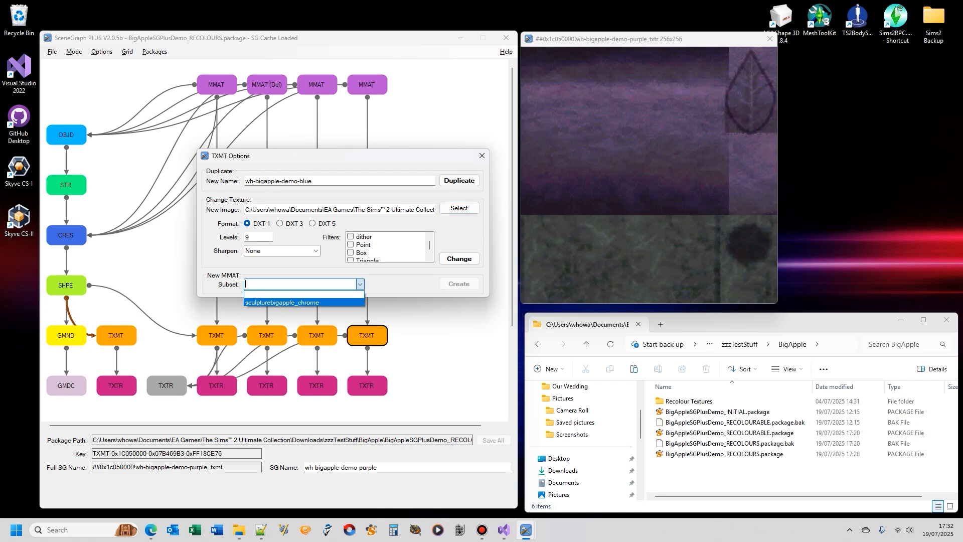
{"action": "left_click", "coordinate": [304, 303]}
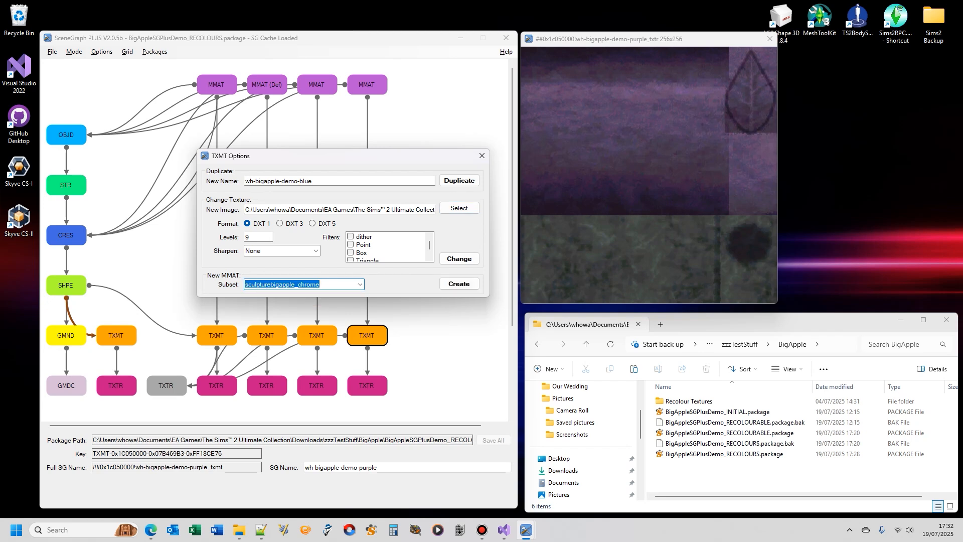
{"action": "left_click", "coordinate": [459, 284]}
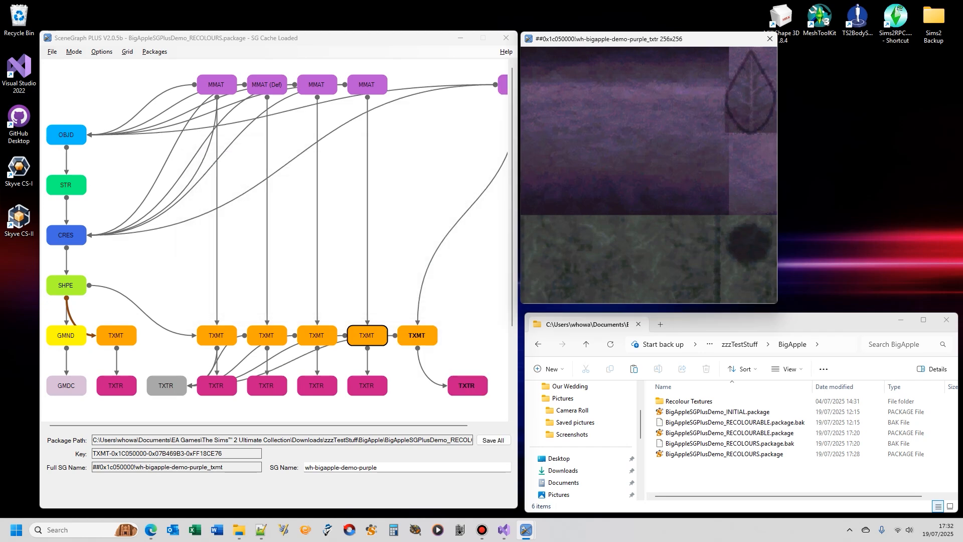
- Line up the blue recolour's MMAT above its TXMT and its TXTR directly below it in the graph
{"action": "left_click_drag", "start_coordinate": [503, 85], "coordinate": [403, 86]}
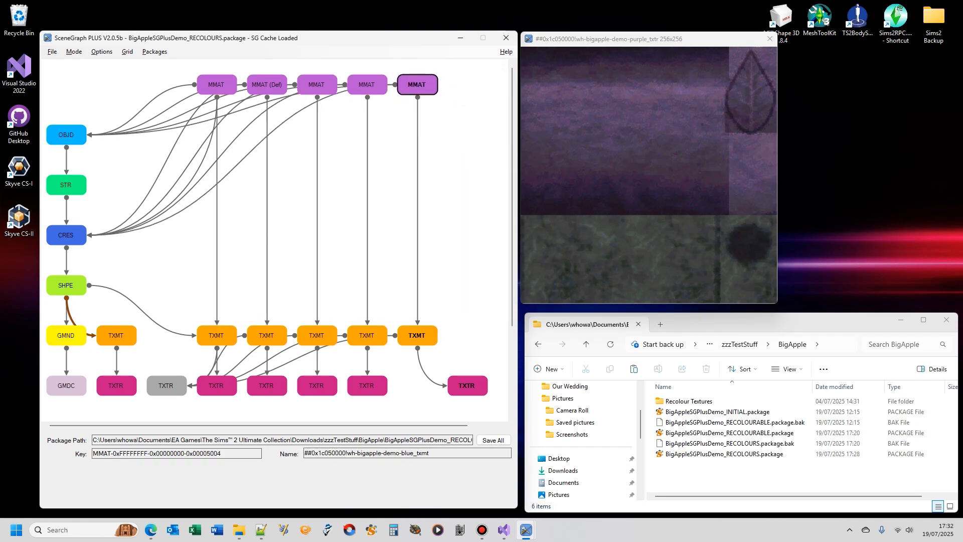
{"action": "left_click", "coordinate": [429, 342]}
{"action": "left_click_drag", "start_coordinate": [467, 385], "coordinate": [418, 385]}
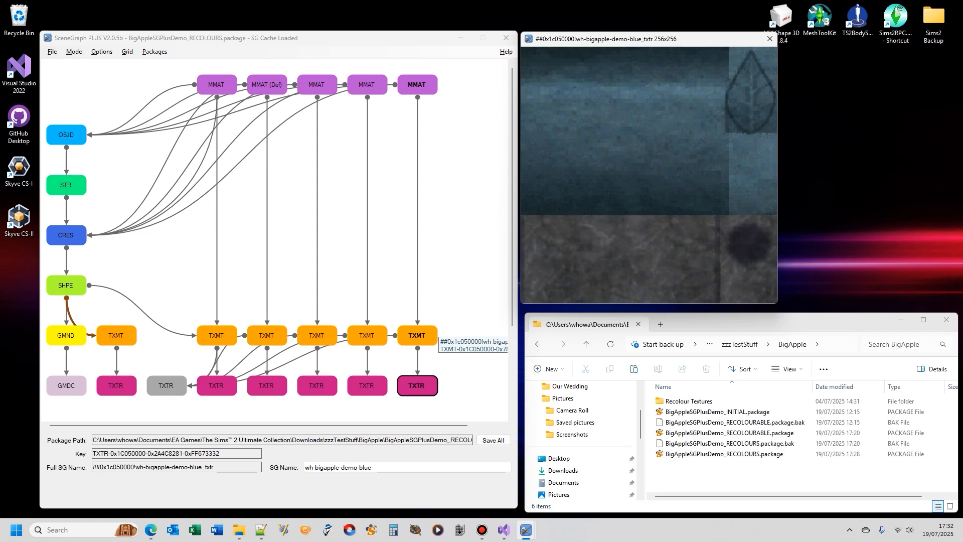
- Duplicate the blue TXMT as wh-bigapple-demo-blue2 and place the duplicate's TXTR directly beneath it
{"action": "double_click", "coordinate": [417, 335]}
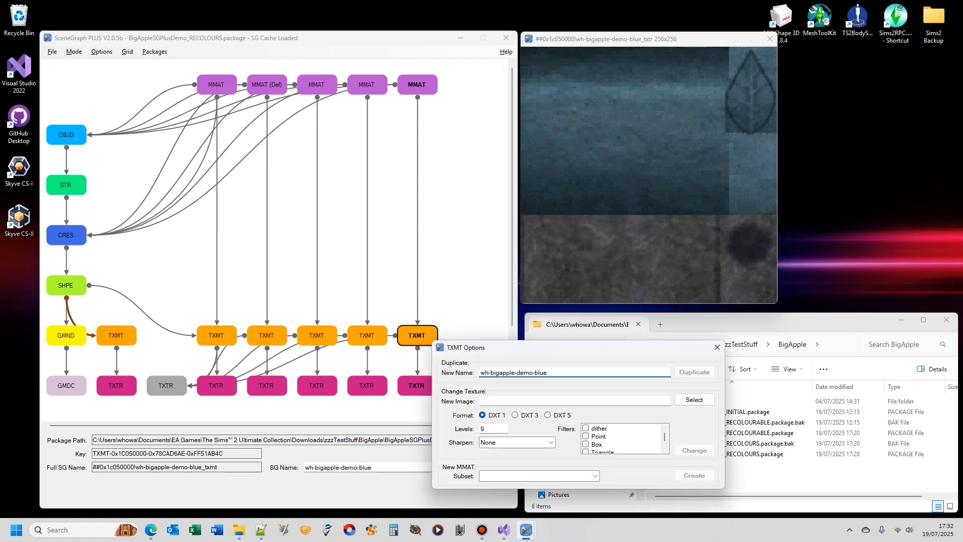
{"action": "left_click_drag", "start_coordinate": [521, 348], "coordinate": [220, 140]}
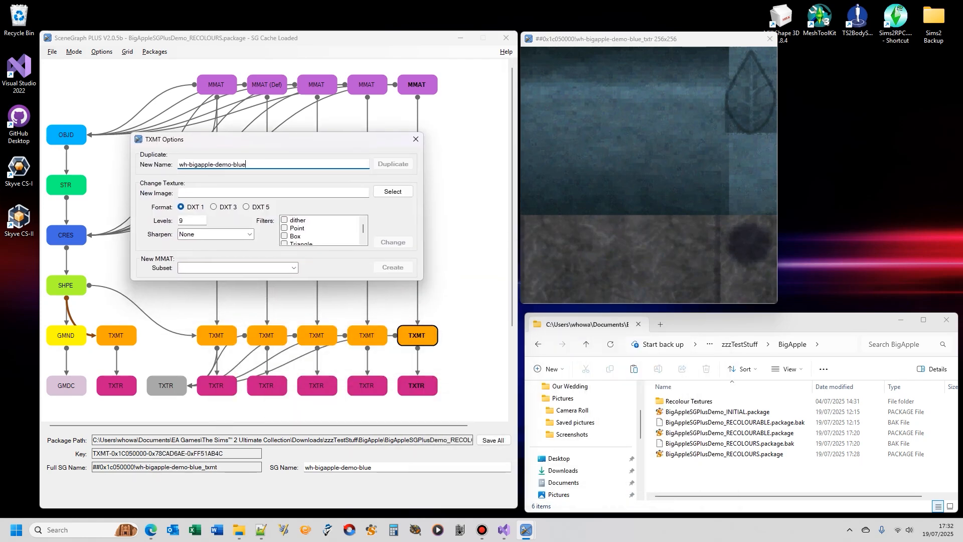
{"action": "type", "text": "2"}
{"action": "left_click", "coordinate": [393, 164]}
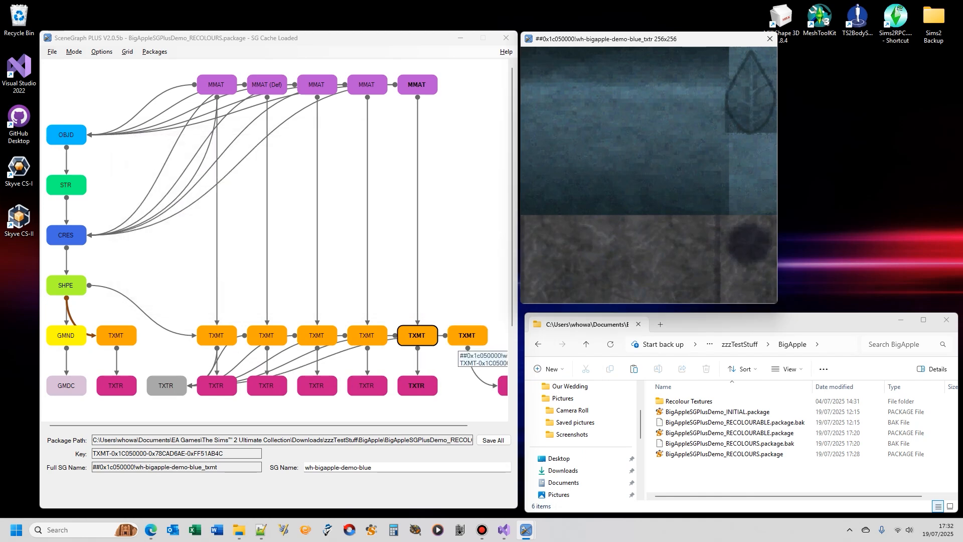
{"action": "left_click_drag", "start_coordinate": [505, 380], "coordinate": [454, 380]}
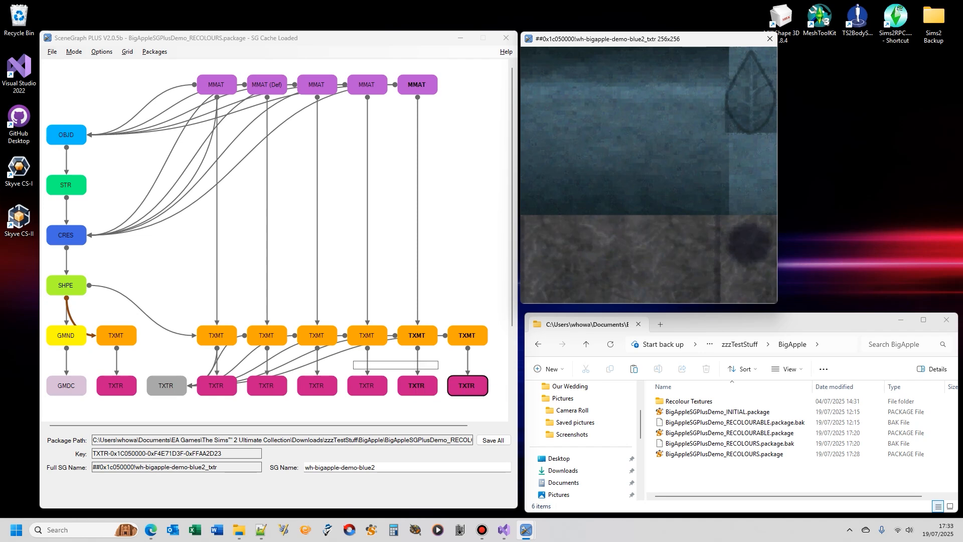
- Change the purple TXMT's texture to the AppleBlue.png image
{"action": "double_click", "coordinate": [365, 337]}
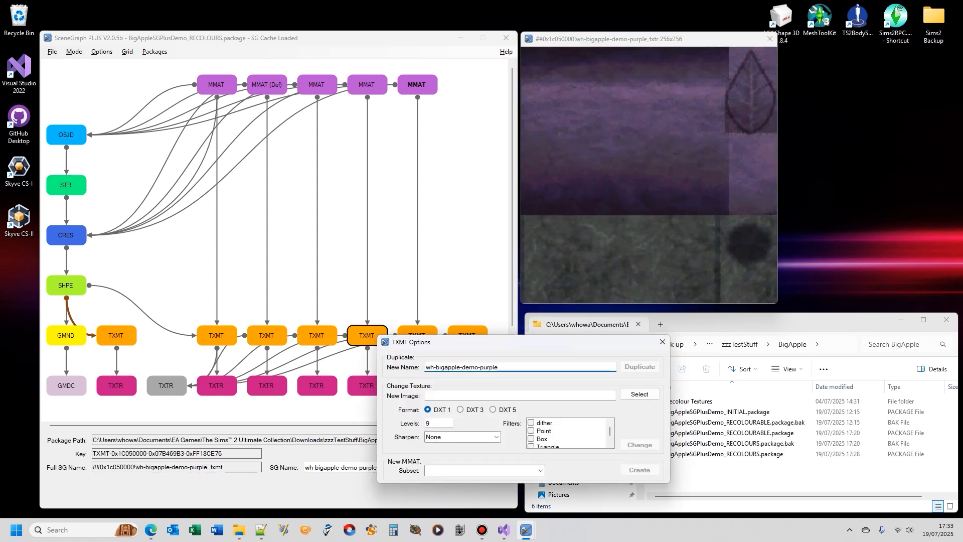
{"action": "left_click", "coordinate": [639, 394]}
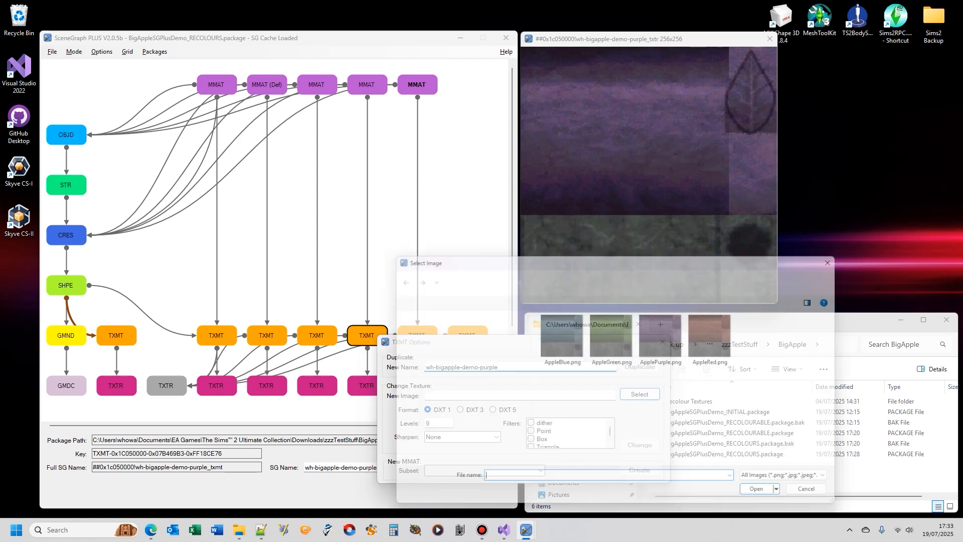
{"action": "left_click", "coordinate": [559, 333]}
{"action": "left_click", "coordinate": [769, 498]}
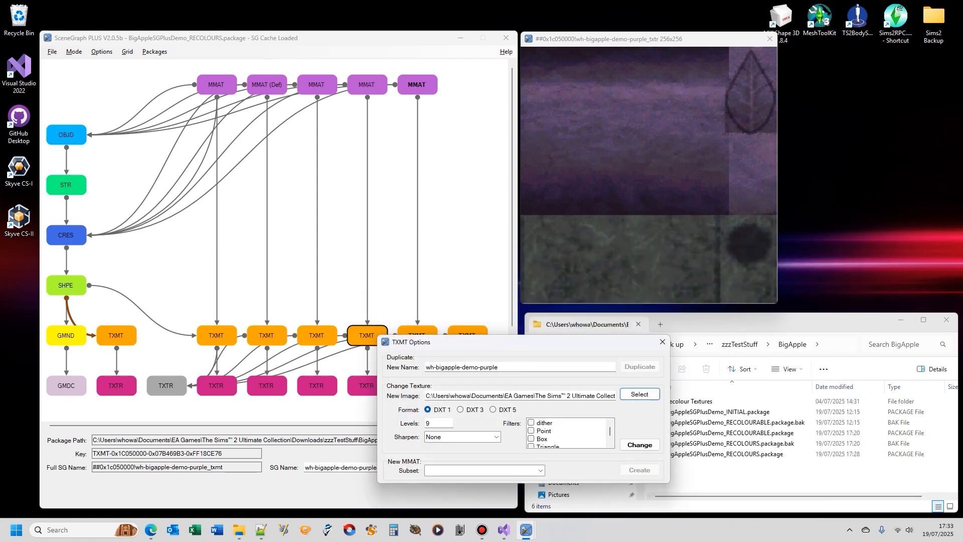
{"action": "left_click", "coordinate": [640, 444]}
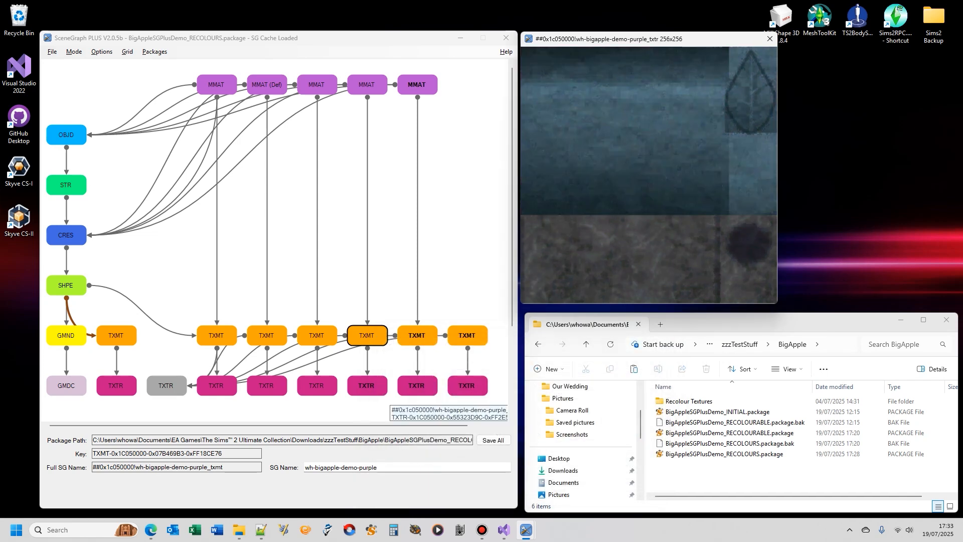
- Compare the texture previews of the purple, red and blue TXTRs
{"action": "left_click", "coordinate": [369, 383]}
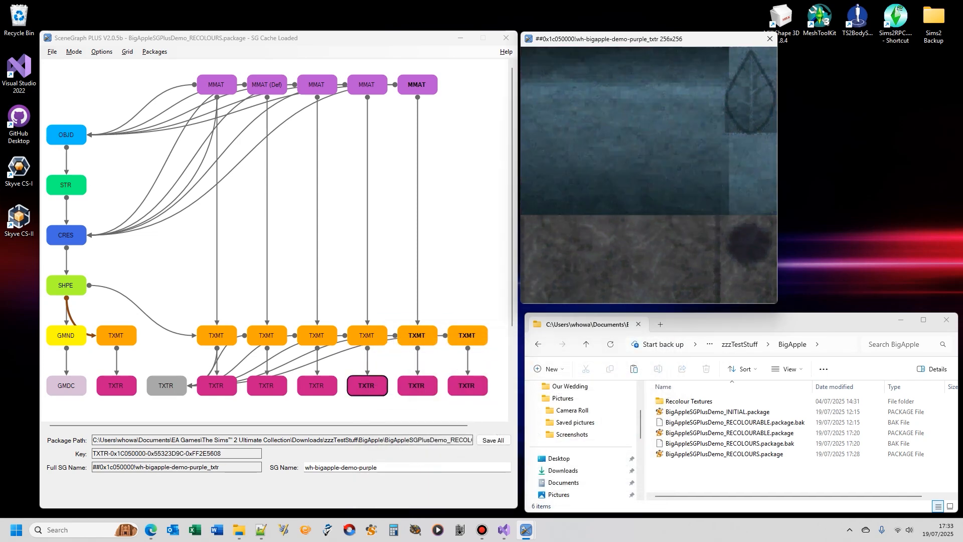
{"action": "left_click", "coordinate": [318, 383]}
{"action": "left_click", "coordinate": [357, 386]}
{"action": "left_click", "coordinate": [408, 388]}
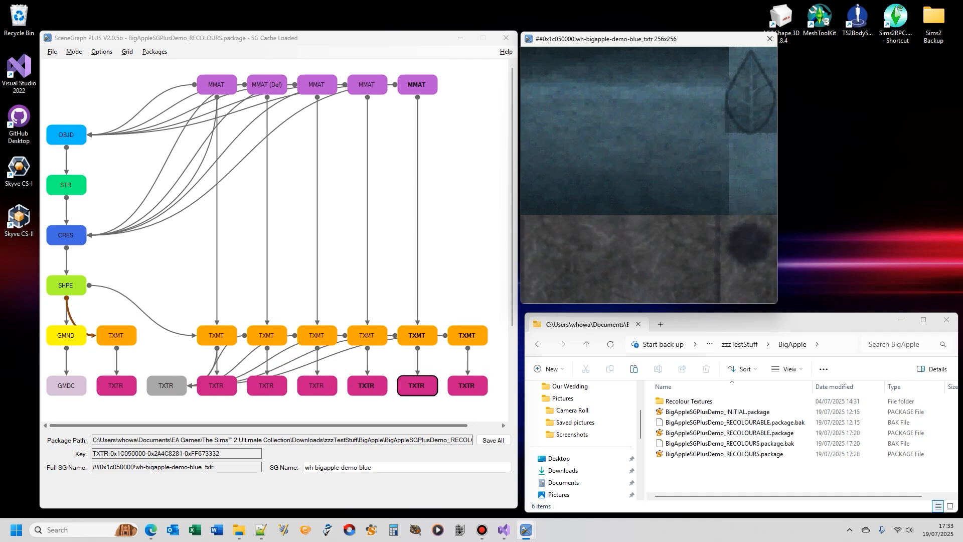
- Duplicate the red TXTR as wh-bigapple-demo-red2 and place the duplicate directly beneath the original
{"action": "left_click", "coordinate": [317, 387]}
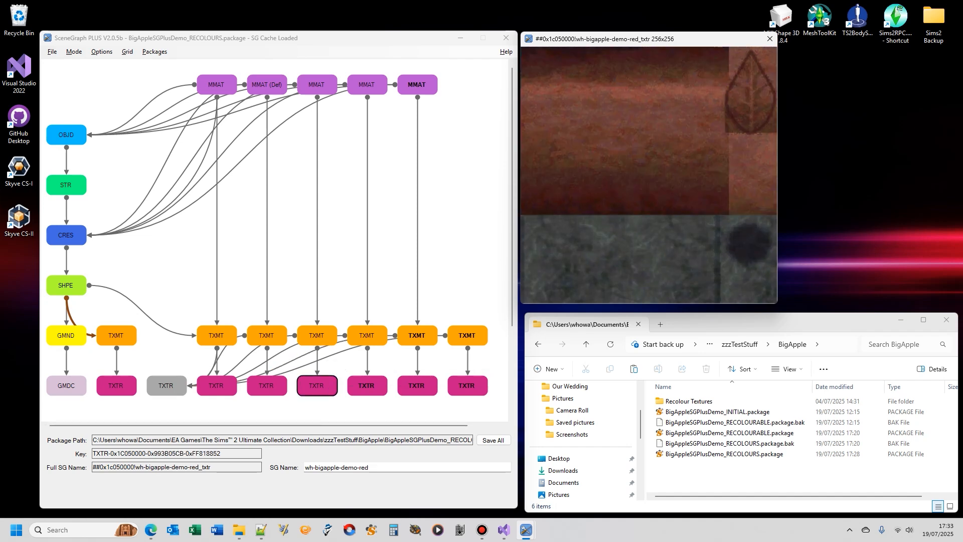
{"action": "double_click", "coordinate": [317, 387]}
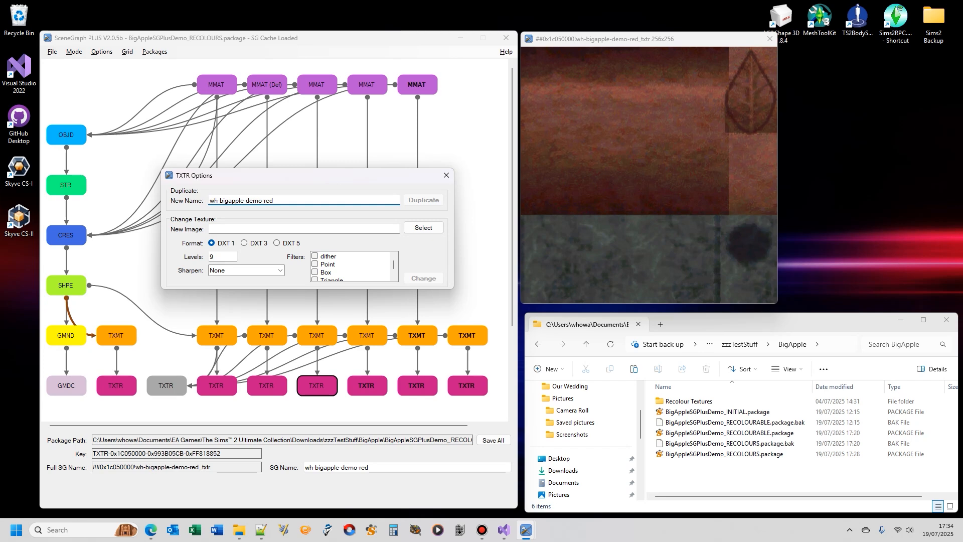
{"action": "type", "text": "2"}
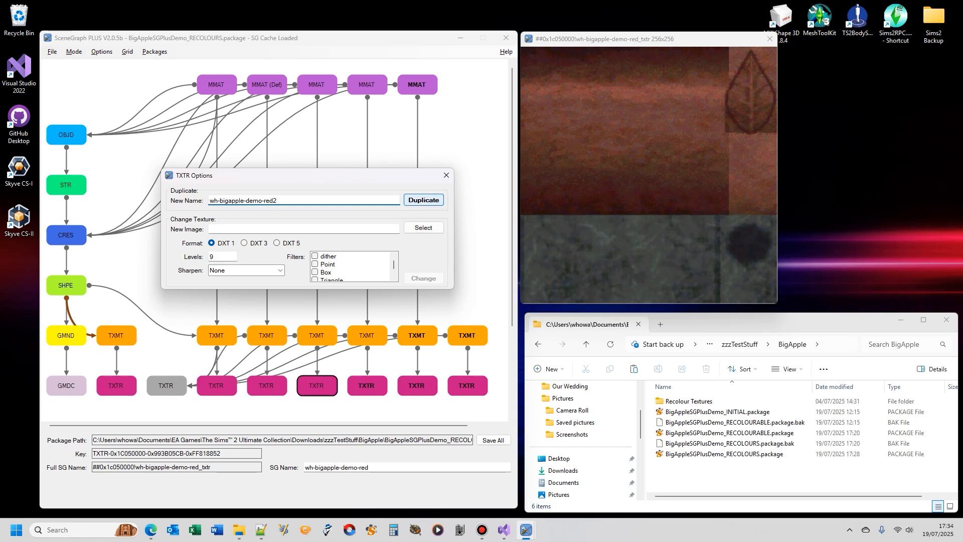
{"action": "key", "text": "Return"}
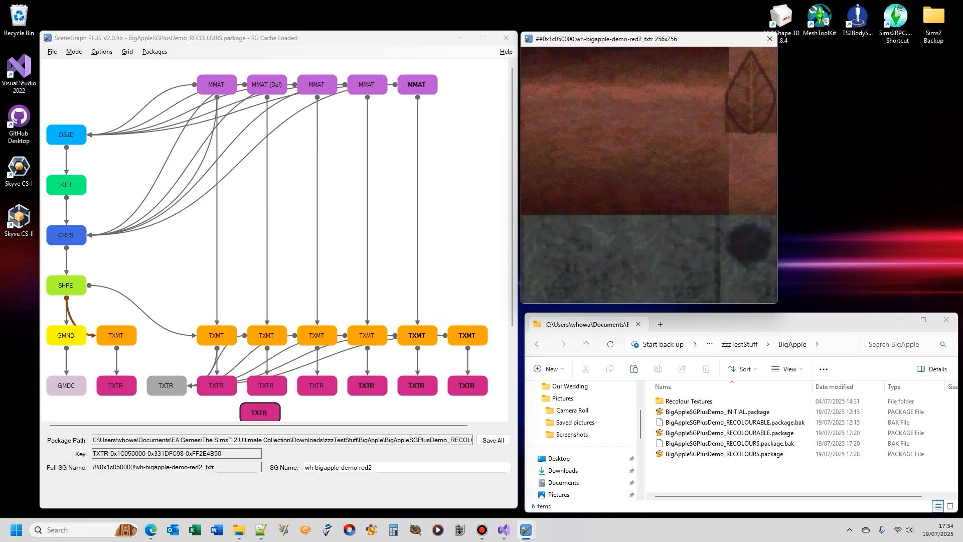
{"action": "left_click_drag", "start_coordinate": [260, 415], "coordinate": [324, 407]}
- Try to duplicate the red TXTR again under the name wh-bigapple-demo-red2
{"action": "left_click", "coordinate": [317, 386]}
{"action": "double_click", "coordinate": [321, 387]}
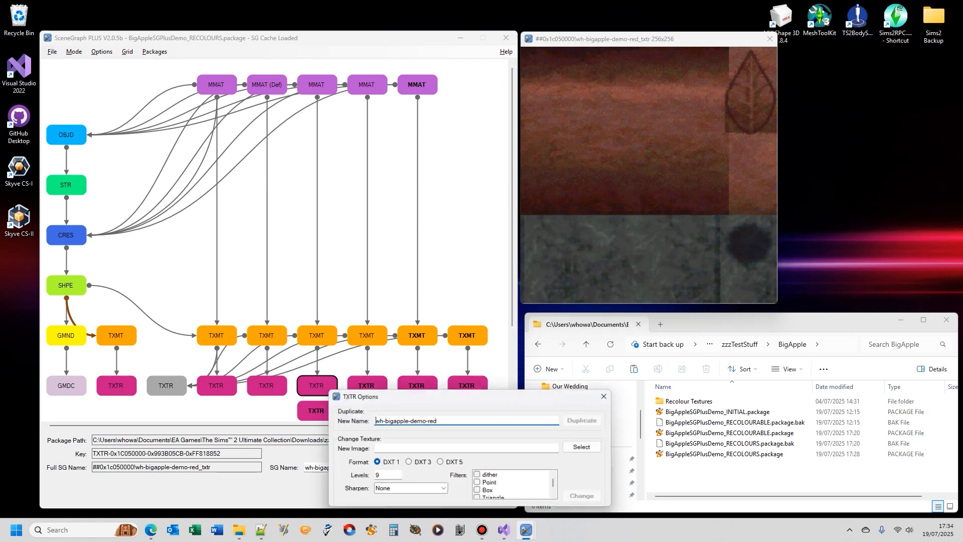
{"action": "left_click_drag", "start_coordinate": [401, 394], "coordinate": [276, 205]}
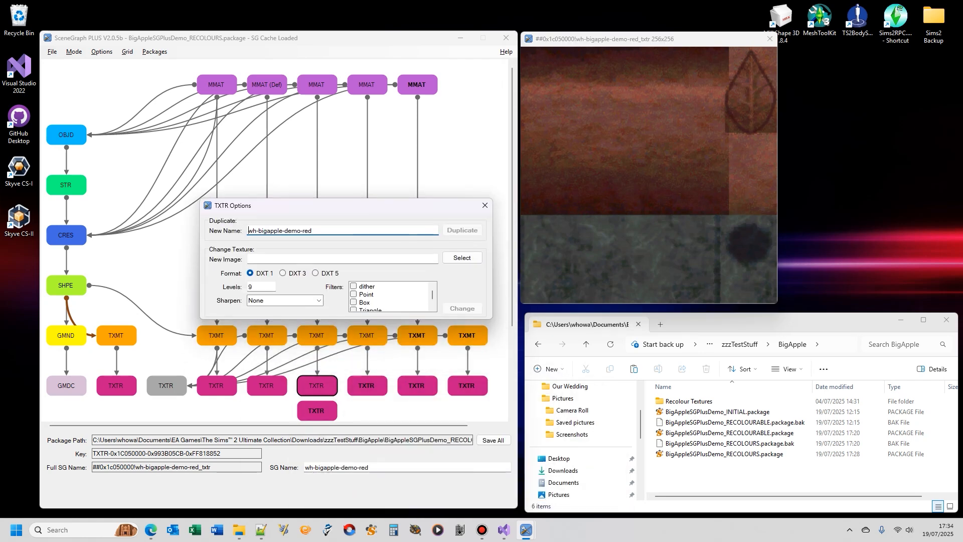
{"action": "left_click", "coordinate": [321, 230]}
{"action": "type", "text": "2"}
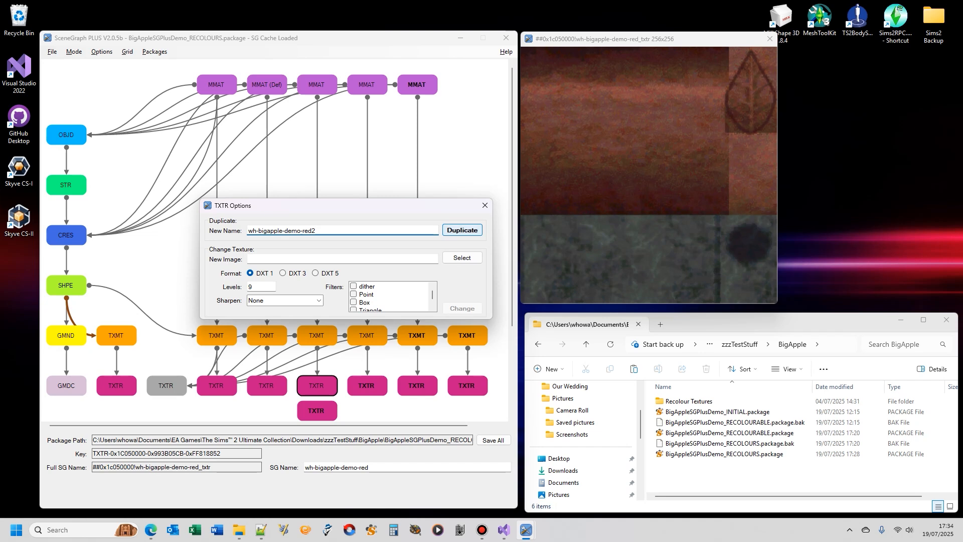
{"action": "left_click", "coordinate": [462, 229]}
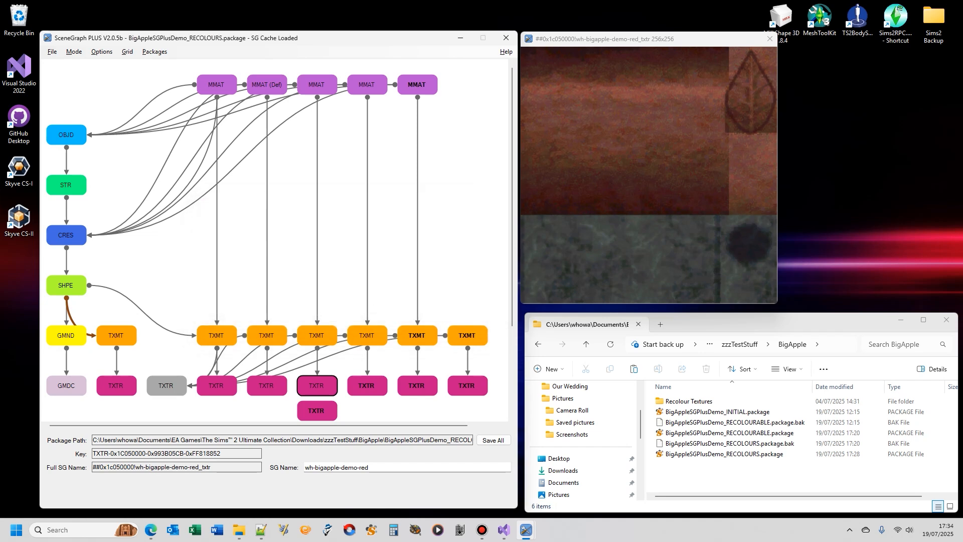
{"action": "double_click", "coordinate": [315, 387]}
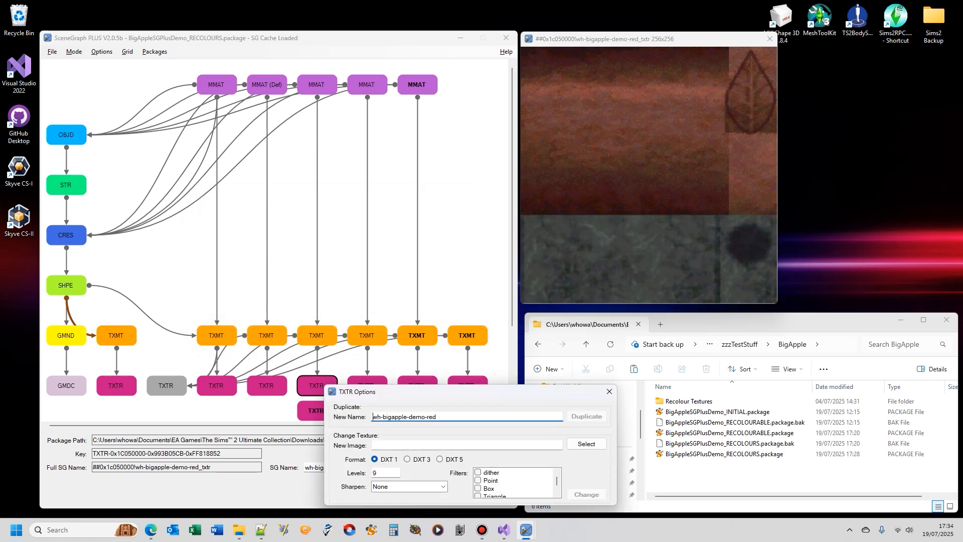
{"action": "type", "text": "2"}
{"action": "left_click", "coordinate": [584, 417]}
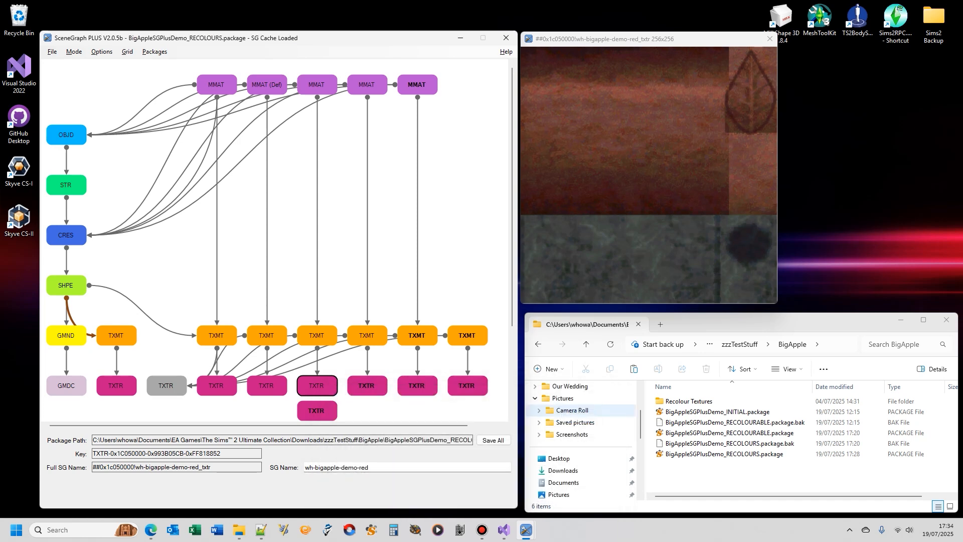
- Review the duplicate and change texture settings in the red TXTR's options, then close them
{"action": "double_click", "coordinate": [318, 386]}
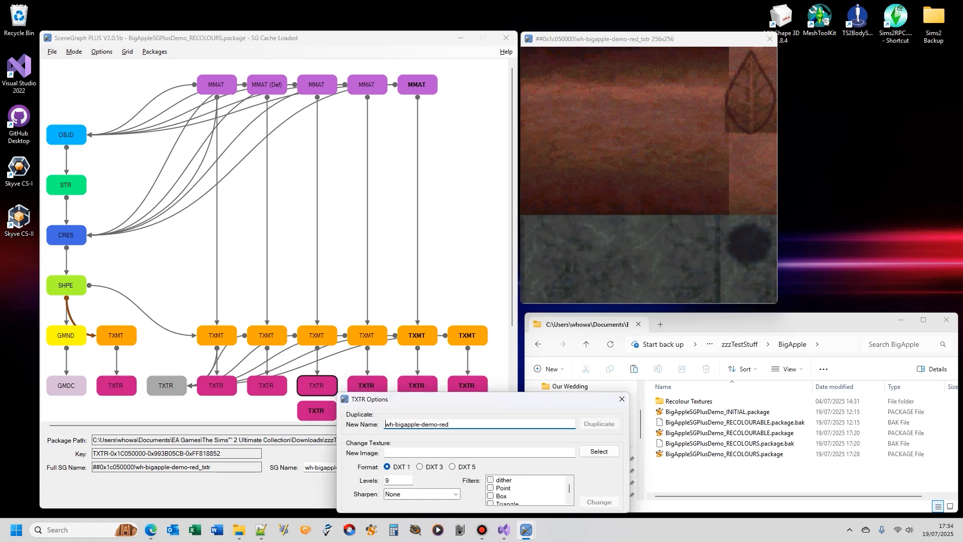
{"action": "left_click_drag", "start_coordinate": [421, 400], "coordinate": [258, 188]}
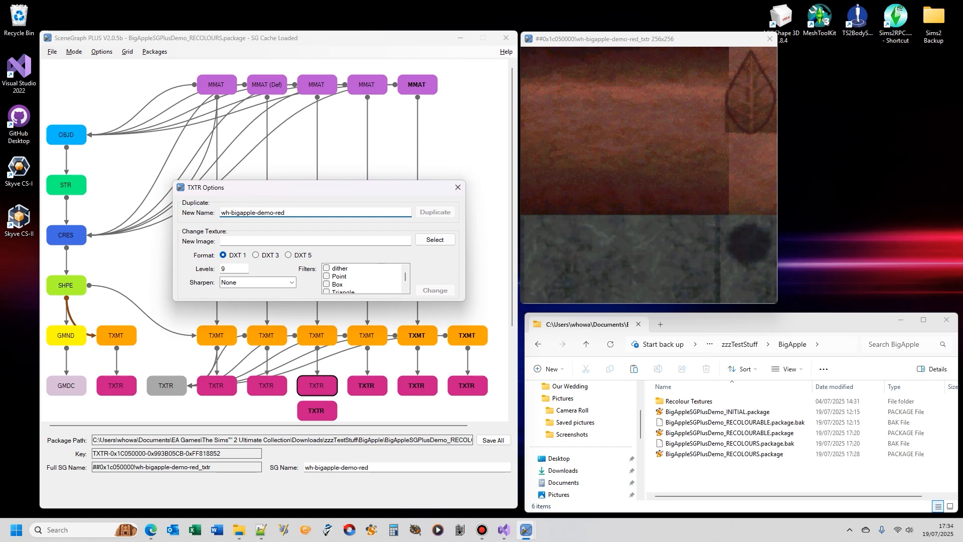
{"action": "left_click", "coordinate": [457, 187]}
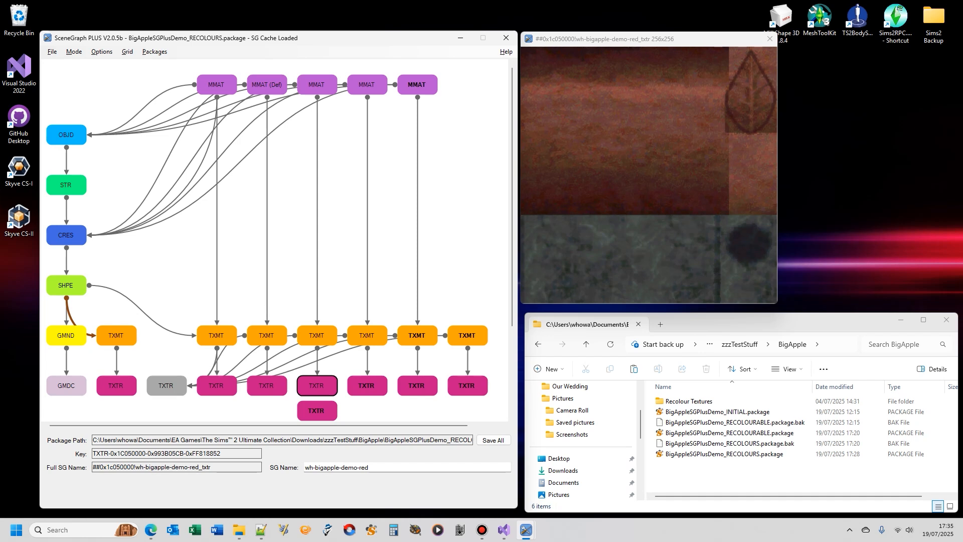
- Examine the image file types accepted for the blue2 TXTR's new texture, including the DDS files filter, then close its options without changing the image
{"action": "double_click", "coordinate": [472, 393]}
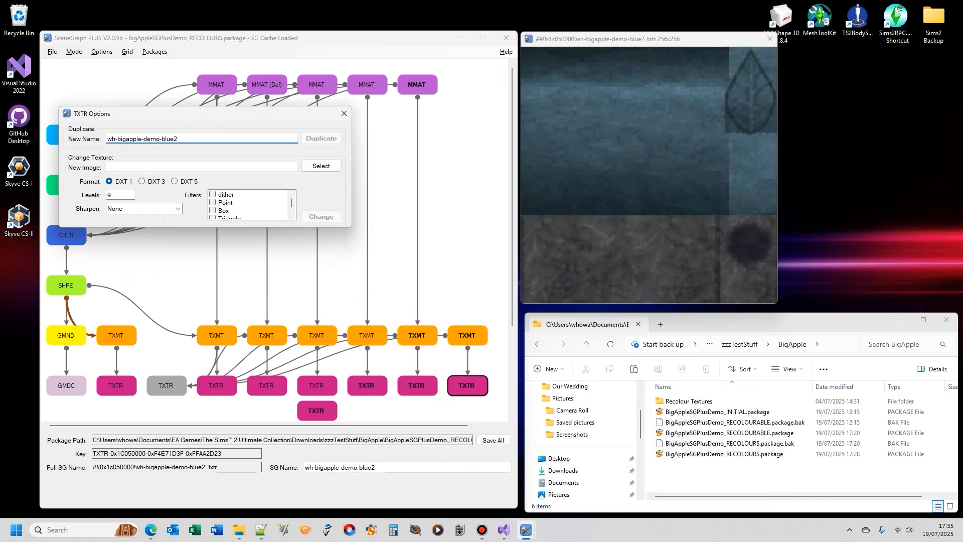
{"action": "left_click", "coordinate": [321, 166]}
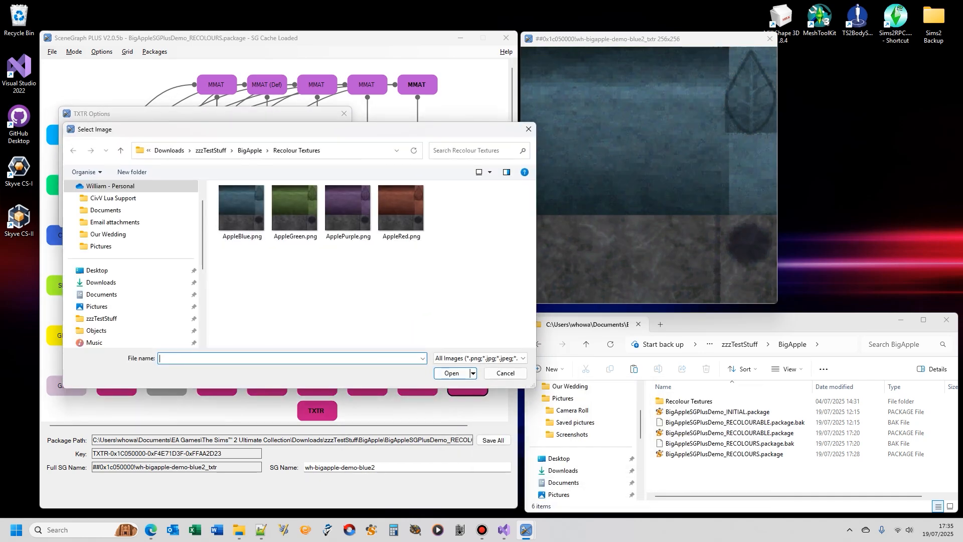
{"action": "left_click", "coordinate": [479, 358]}
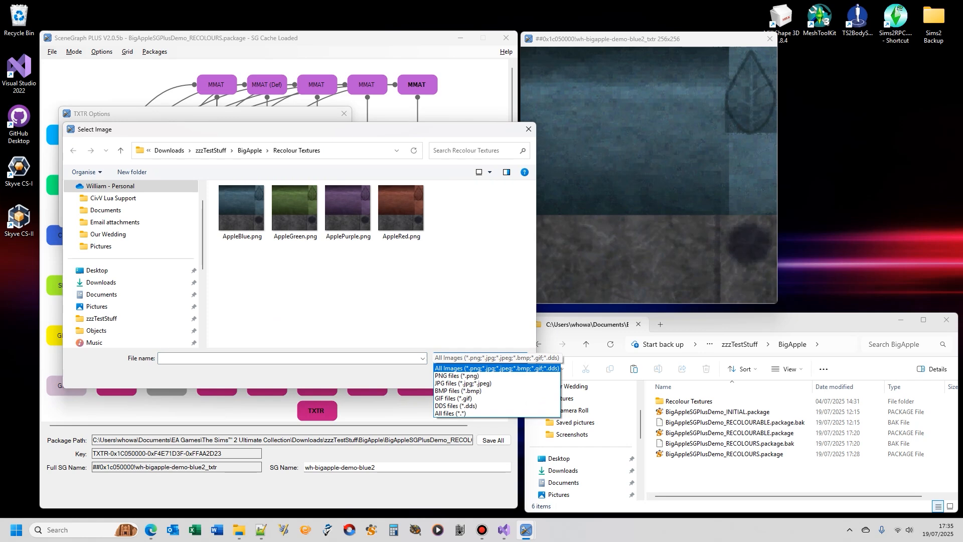
{"action": "key", "text": "Down"}
{"action": "key", "text": "Return"}
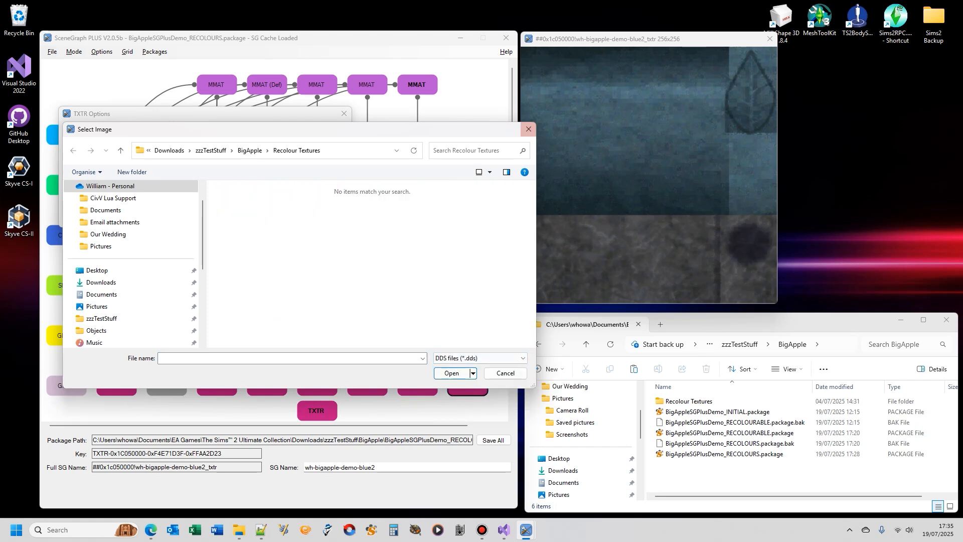
{"action": "left_click", "coordinate": [528, 128]}
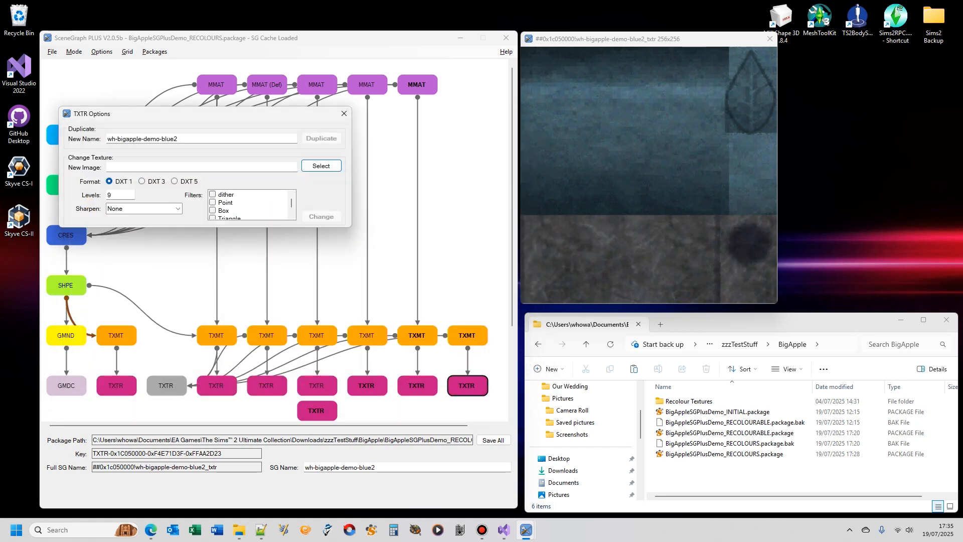
{"action": "left_click", "coordinate": [321, 165]}
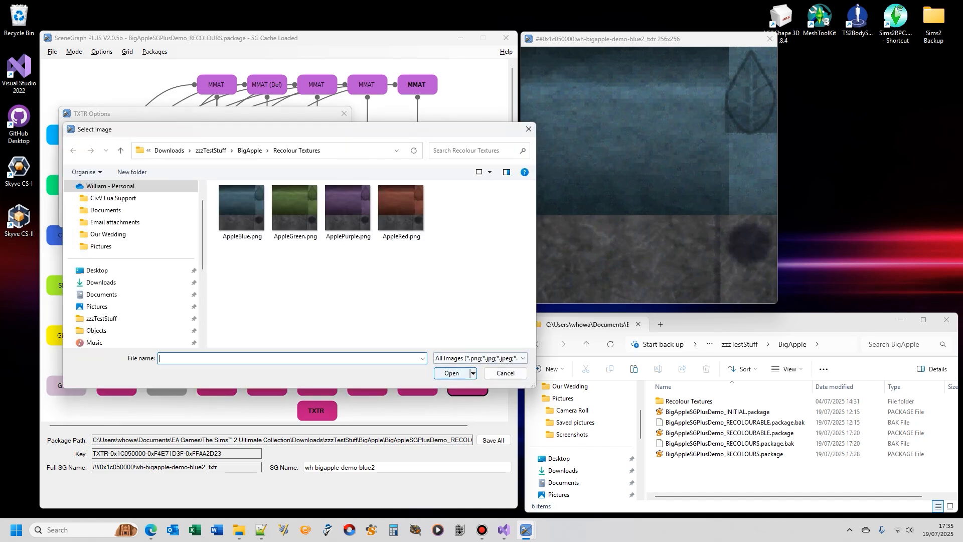
{"action": "left_click", "coordinate": [479, 357]}
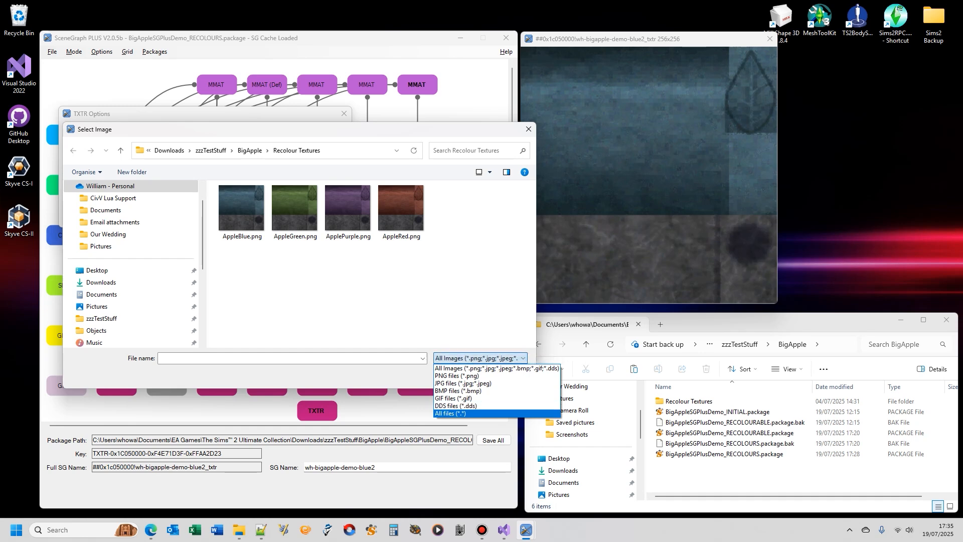
{"action": "left_click", "coordinate": [529, 129]}
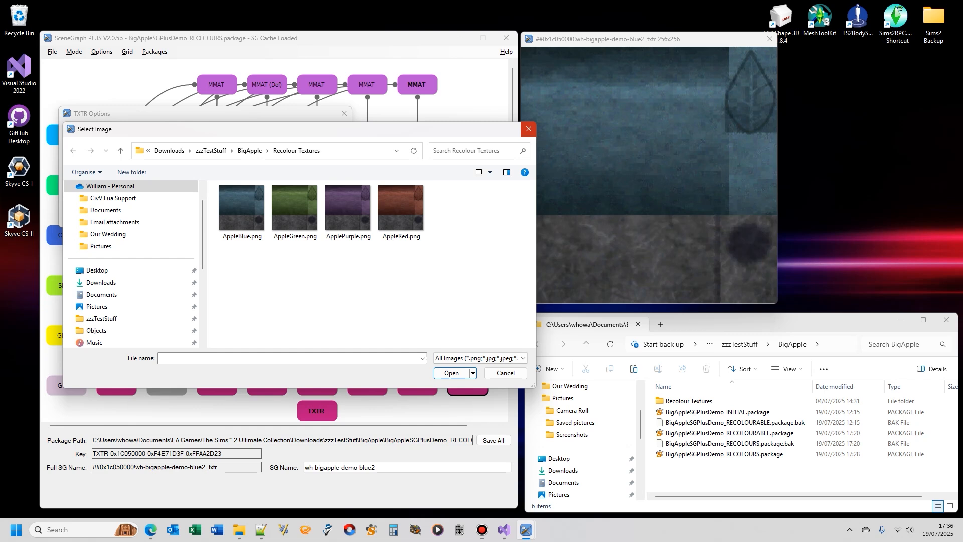
{"action": "key", "text": "Escape"}
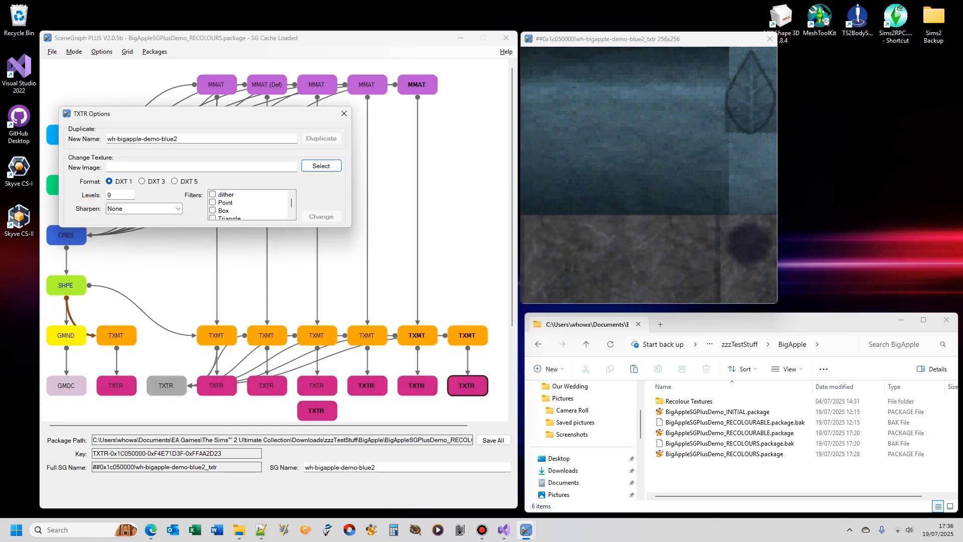
{"action": "left_click", "coordinate": [344, 114]}
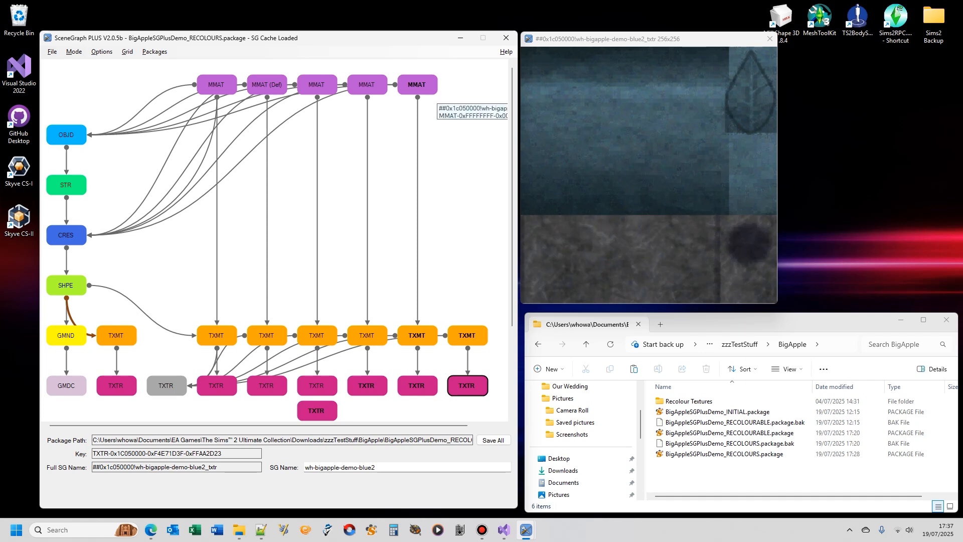
- Examine the actions offered for the blue MMAT and go through the MMAT row from the chrome to the blue recolour
{"action": "right_click", "coordinate": [427, 88]}
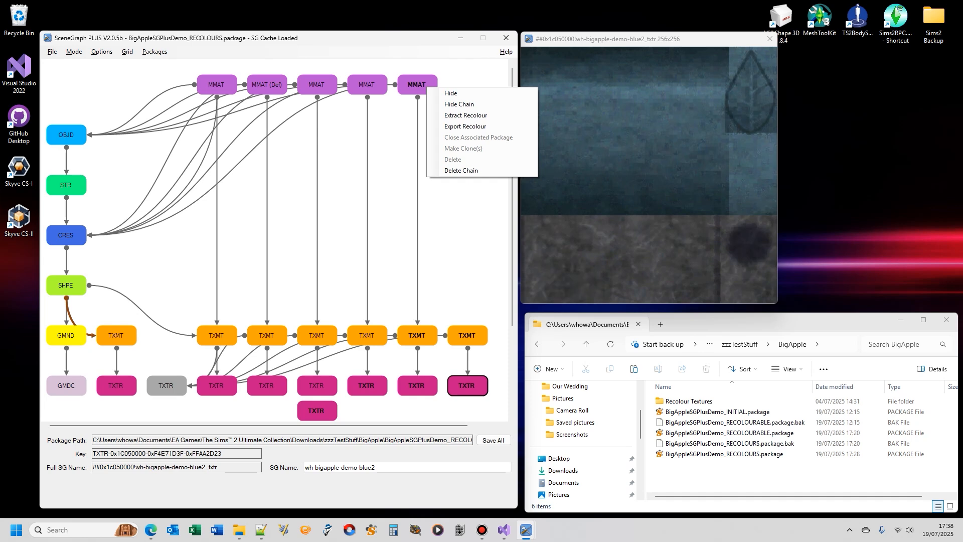
{"action": "left_click", "coordinate": [224, 85]}
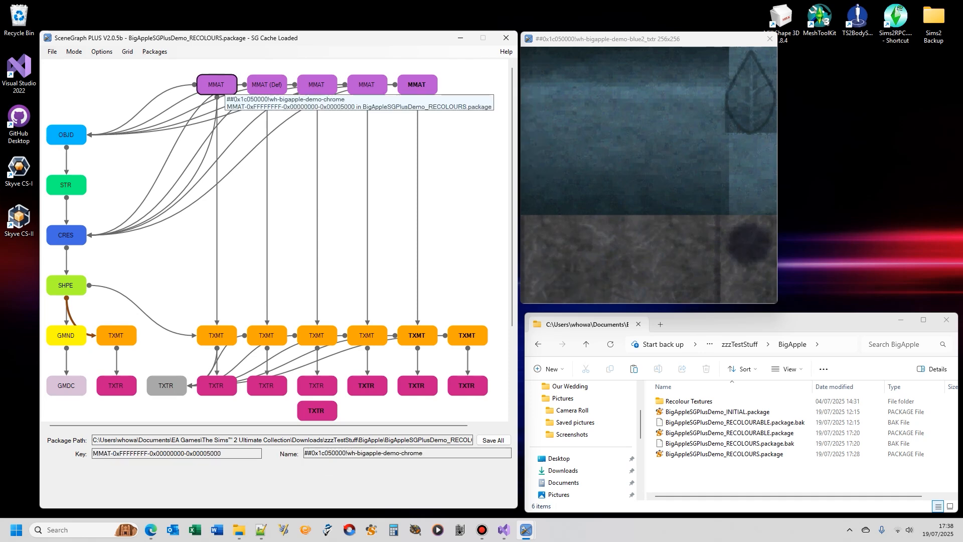
{"action": "key", "text": "Right"}
{"action": "key", "text": "Right"}
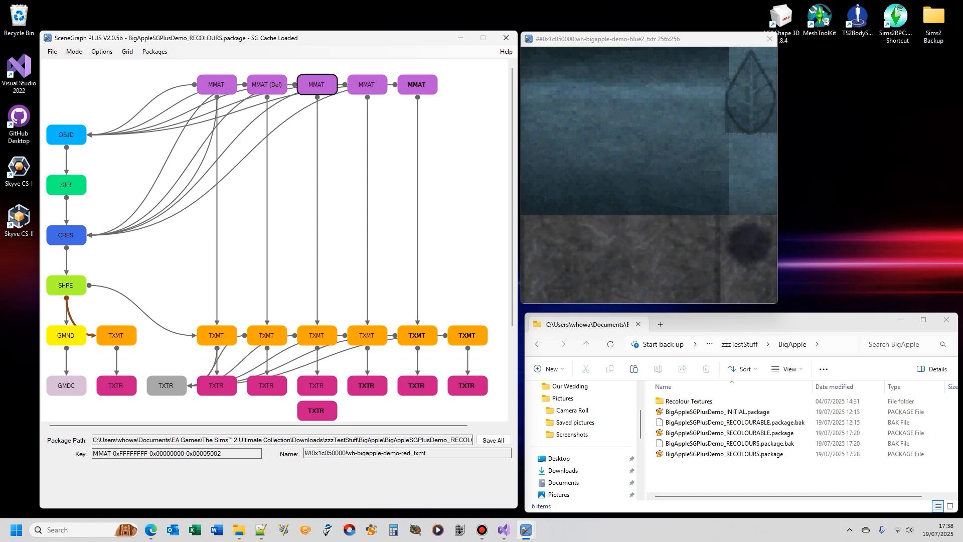
{"action": "key", "text": "Right"}
{"action": "key", "text": "Right"}
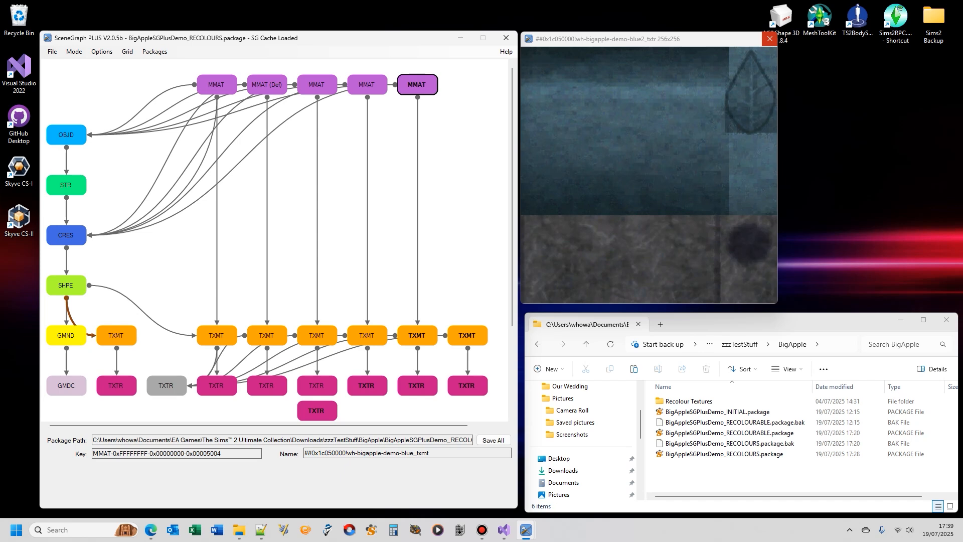
- Close the blue2 texture preview and clear all loaded packages, discarding the unsaved changes
{"action": "left_click", "coordinate": [770, 39]}
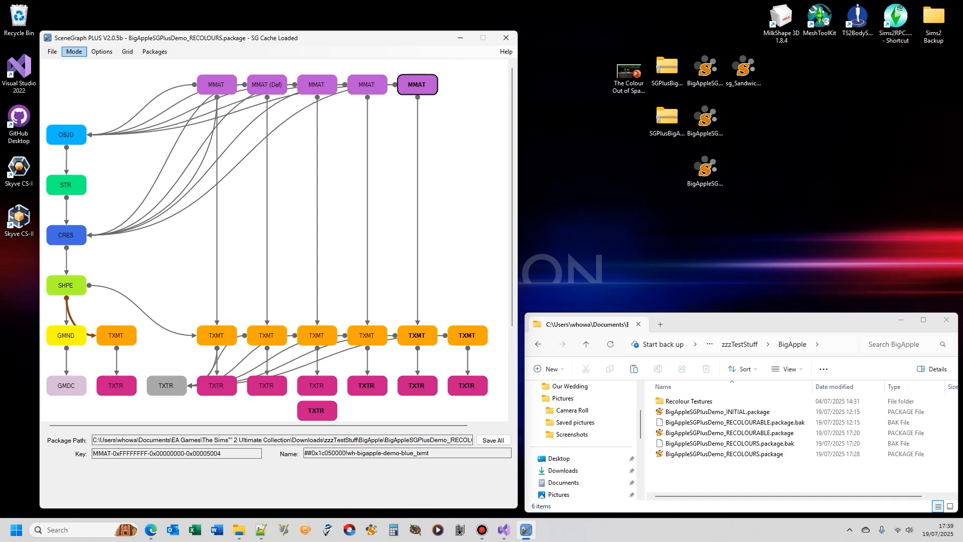
{"action": "left_click", "coordinate": [52, 52]}
{"action": "left_click", "coordinate": [52, 52]}
{"action": "left_click", "coordinate": [52, 51]}
{"action": "key", "text": "Return"}
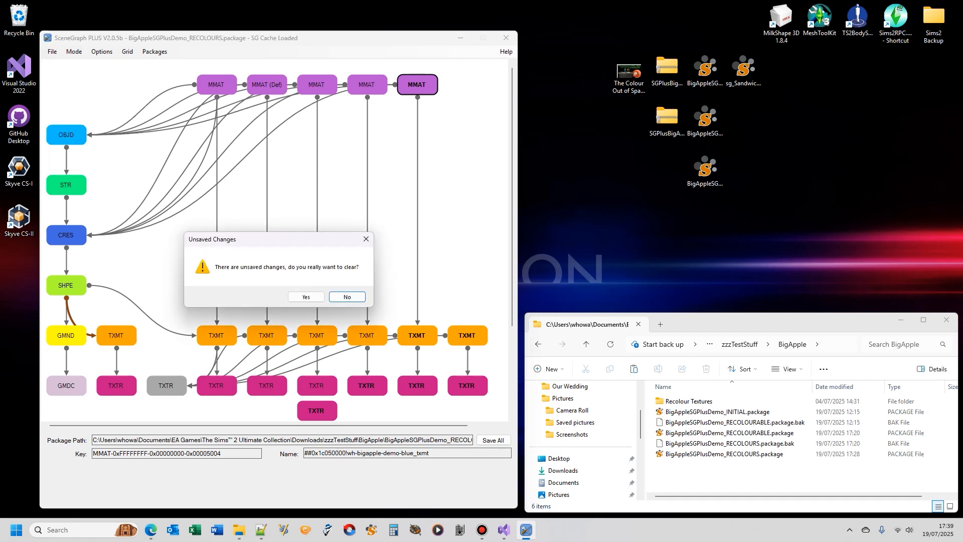
{"action": "key", "text": "y"}
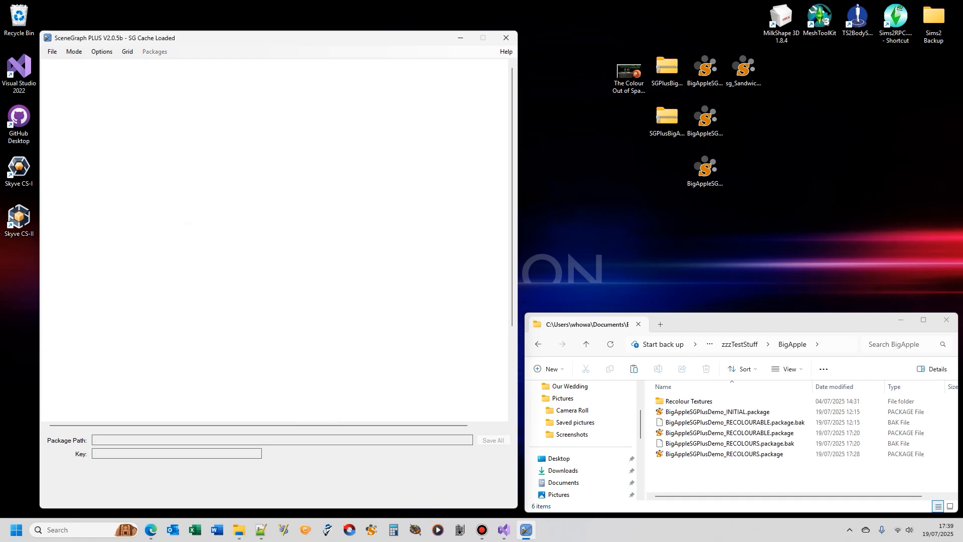
- Load BigAppleSGPlusDemo_PARTS_OBJECT.package and BigAppleSGPlusDemo_PARTS_RECOLOUR.package from the desktop into the graph
{"action": "left_click", "coordinate": [705, 70]}
{"action": "left_click", "coordinate": [705, 120]}
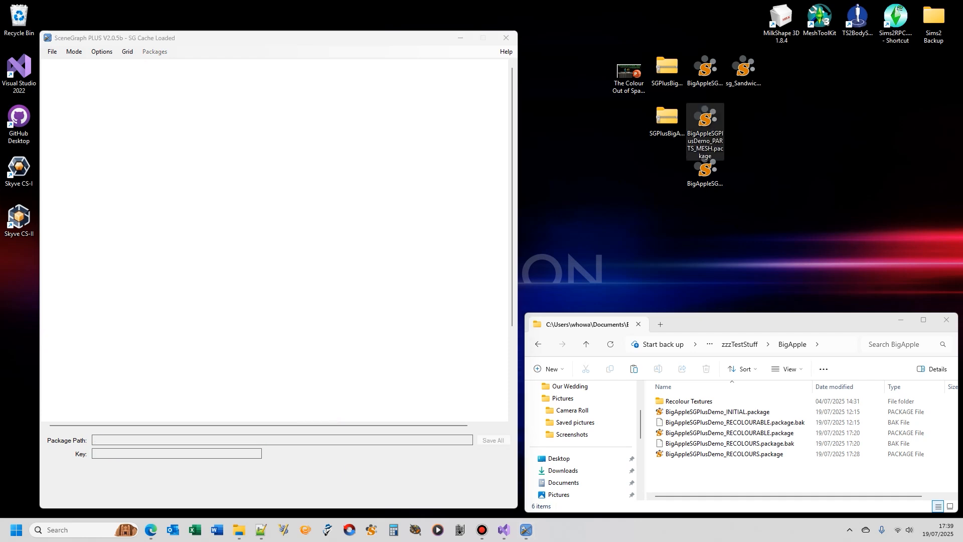
{"action": "left_click", "coordinate": [705, 170]}
{"action": "left_click", "coordinate": [704, 70]}
{"action": "key", "text": "Down"}
{"action": "key", "text": "Down"}
{"action": "left_click_drag", "start_coordinate": [704, 70], "coordinate": [351, 200]}
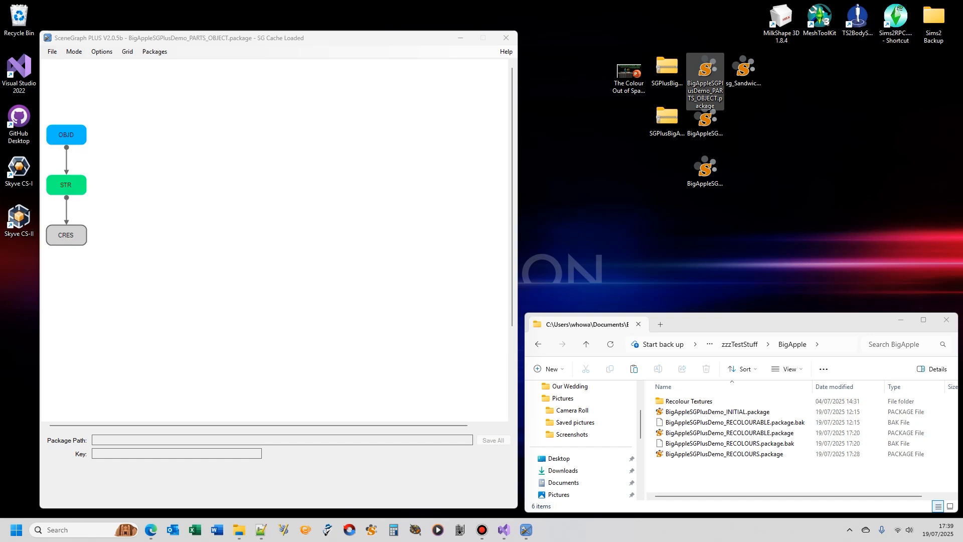
{"action": "left_click", "coordinate": [705, 169]}
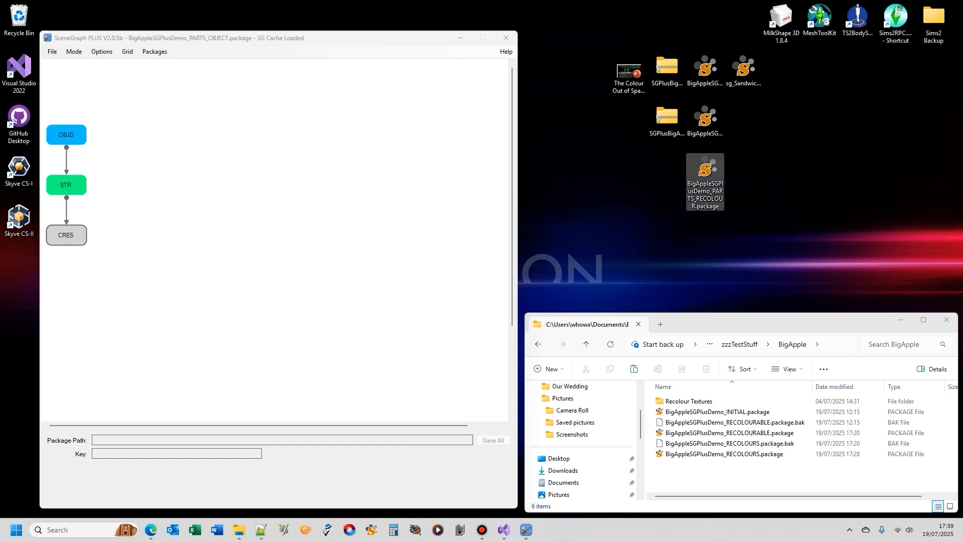
{"action": "left_click_drag", "start_coordinate": [705, 168], "coordinate": [301, 200]}
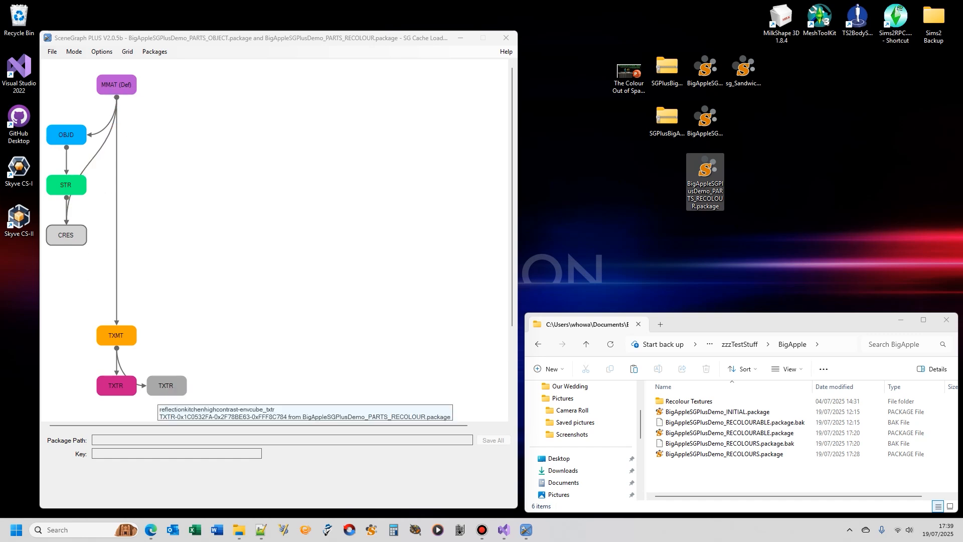
- Set up a duplicate of the chrome TXMT named wh-bigapple-demo-blue and choose a new image for its texture
{"action": "double_click", "coordinate": [129, 337]}
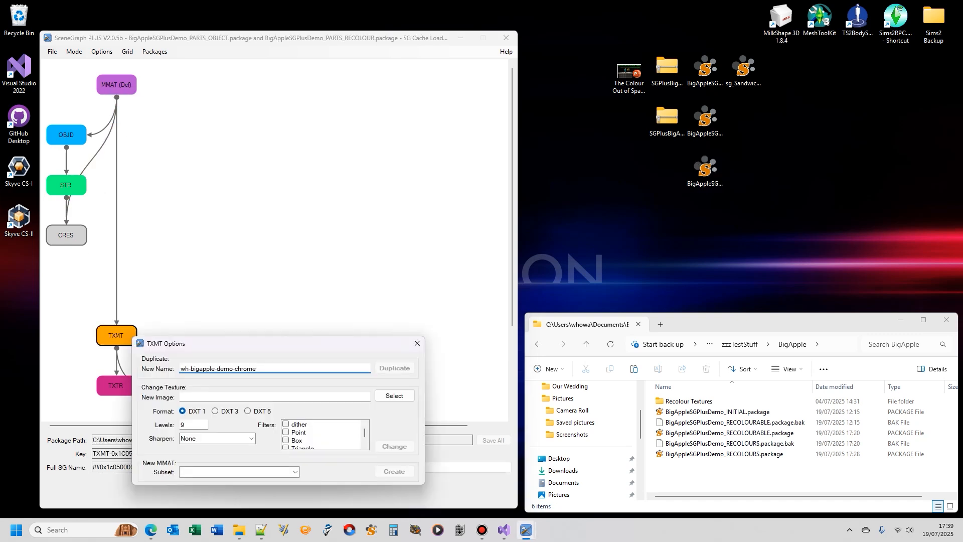
{"action": "key", "text": "BackSpace"}
{"action": "key", "text": "BackSpace"}
{"action": "key", "text": "BackSpace"}
{"action": "key", "text": "BackSpace"}
{"action": "key", "text": "BackSpace"}
{"action": "type", "text": "blue"}
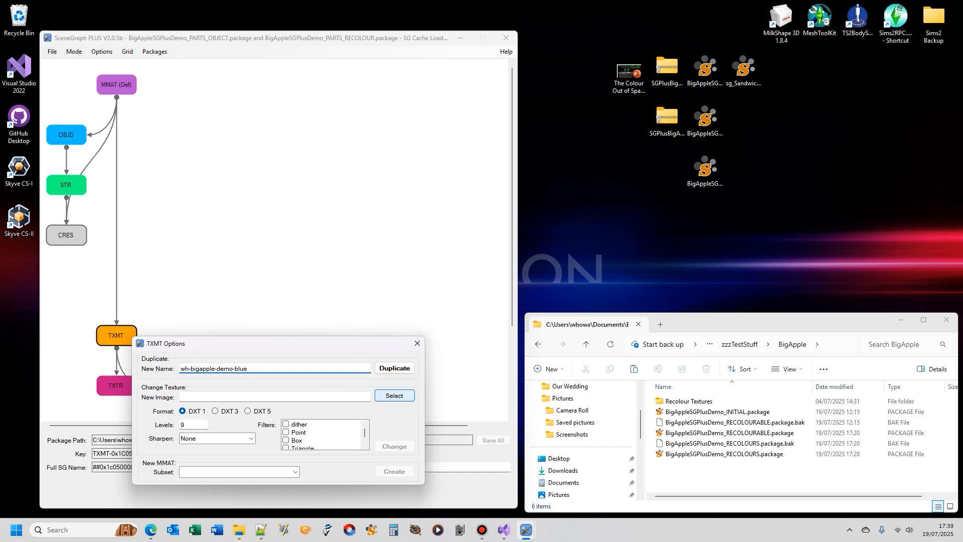
{"action": "left_click", "coordinate": [394, 395]}
{"action": "left_click", "coordinate": [315, 333]}
{"action": "left_click", "coordinate": [524, 498]}
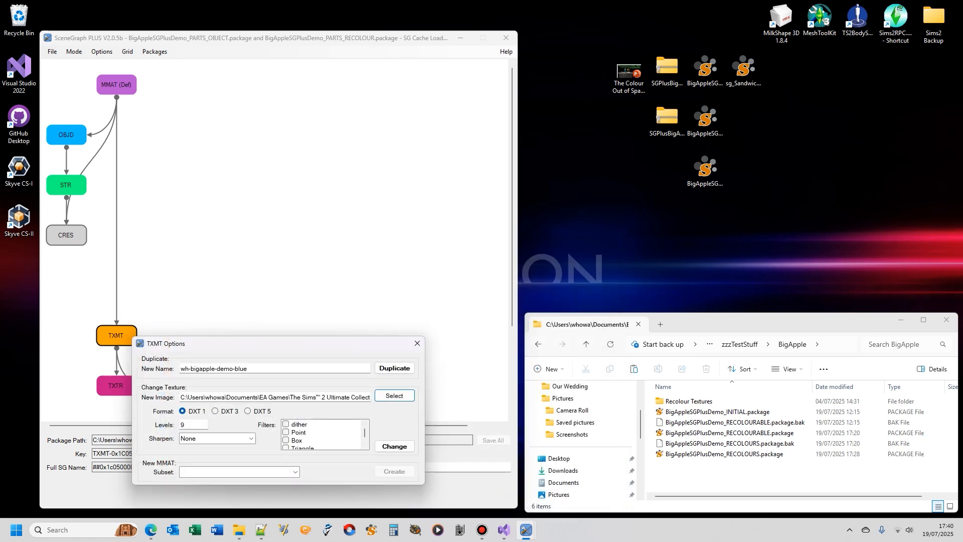
- Create the blue recolour with an MMAT for the sculpturebigapple_chrome subset, and align its MMAT and TXTR with the new TXMT
{"action": "left_click", "coordinate": [296, 472]}
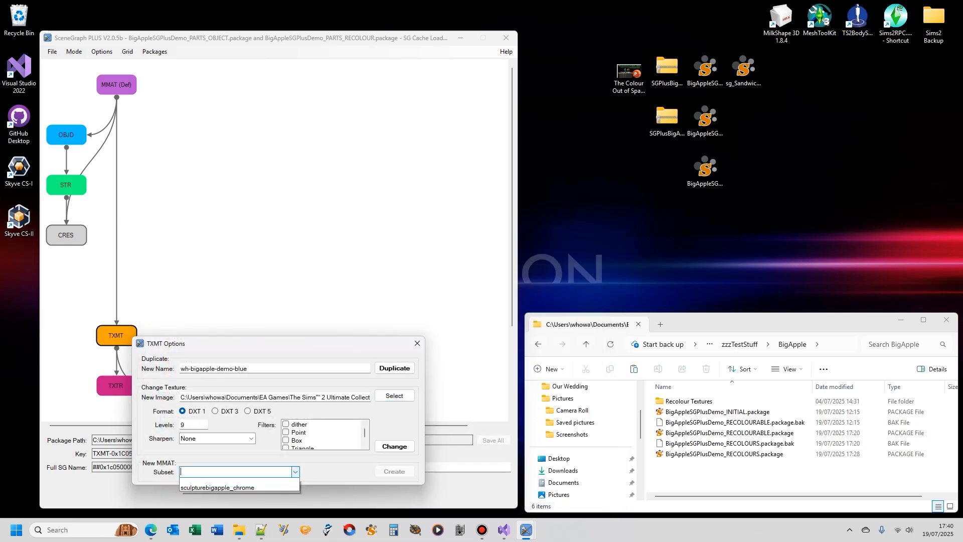
{"action": "left_click", "coordinate": [251, 483]}
{"action": "left_click", "coordinate": [394, 471]}
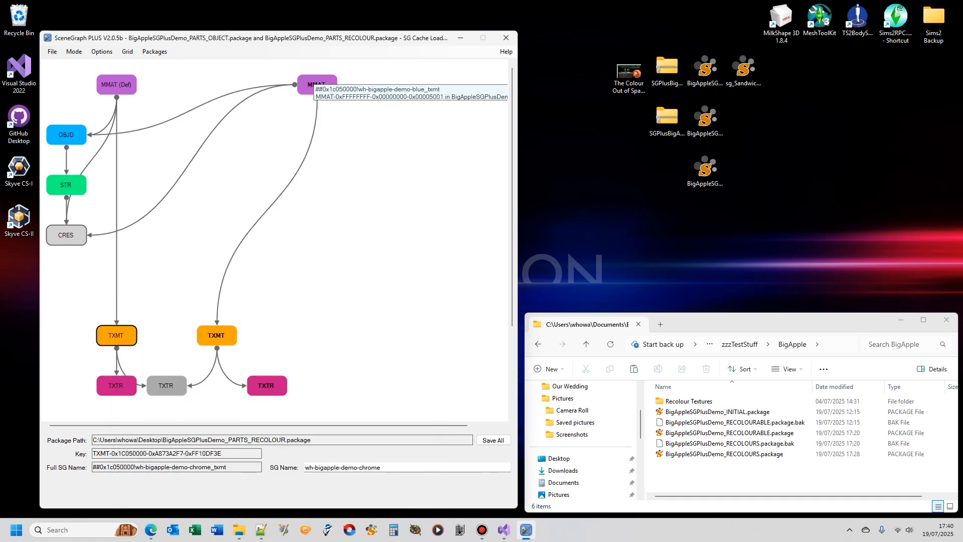
{"action": "left_click_drag", "start_coordinate": [308, 83], "coordinate": [183, 83]}
{"action": "left_click_drag", "start_coordinate": [264, 385], "coordinate": [213, 386]}
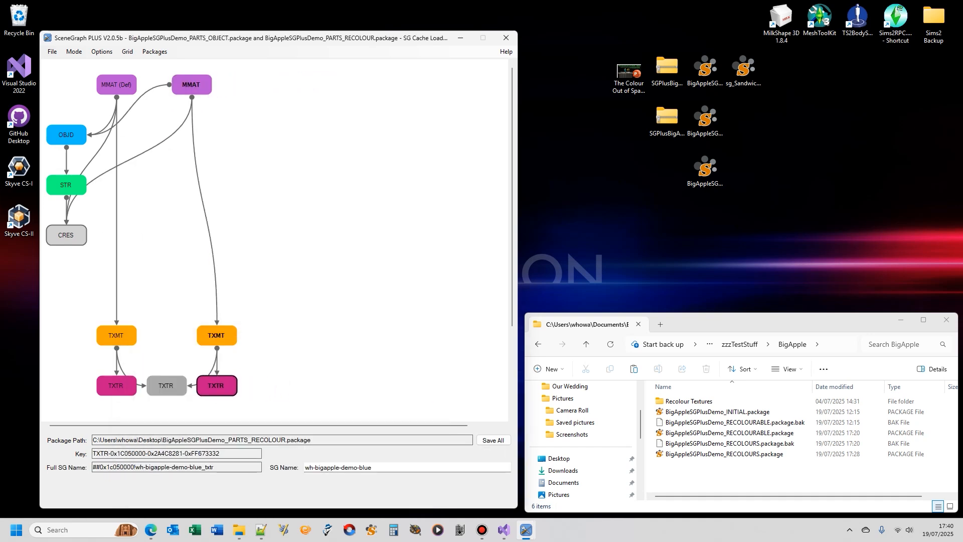
{"action": "left_click_drag", "start_coordinate": [200, 84], "coordinate": [225, 85]}
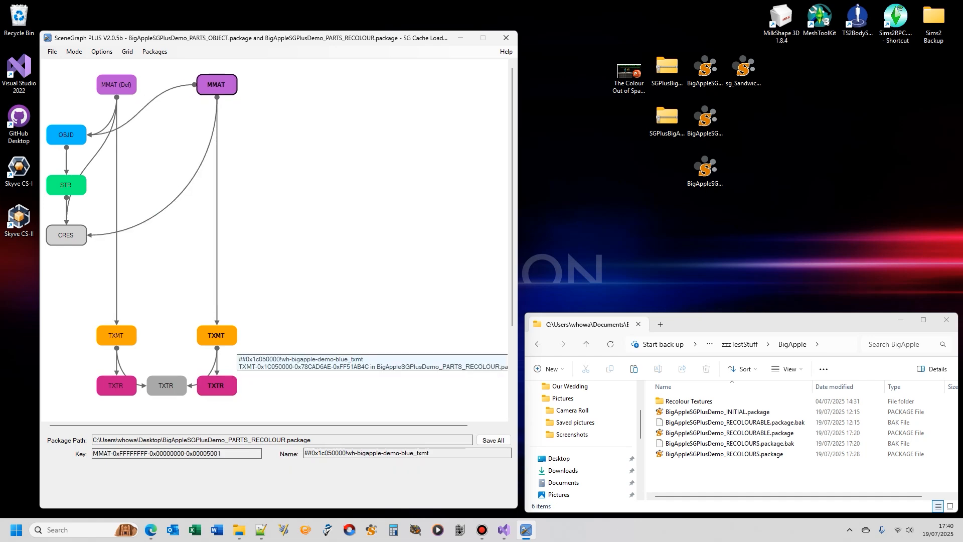
- Review the options of the blue TXMT and the OBJD, closing both without changes
{"action": "double_click", "coordinate": [224, 339]}
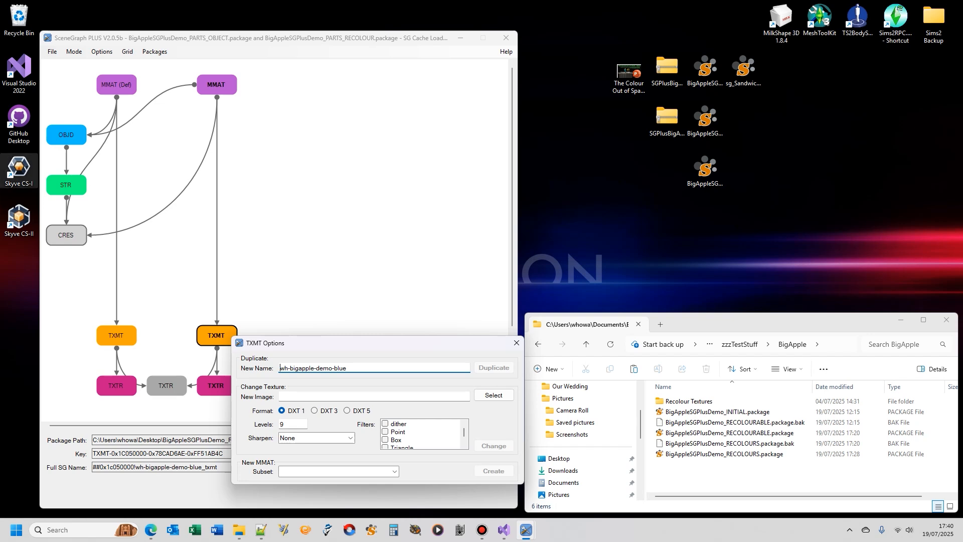
{"action": "left_click", "coordinate": [516, 343]}
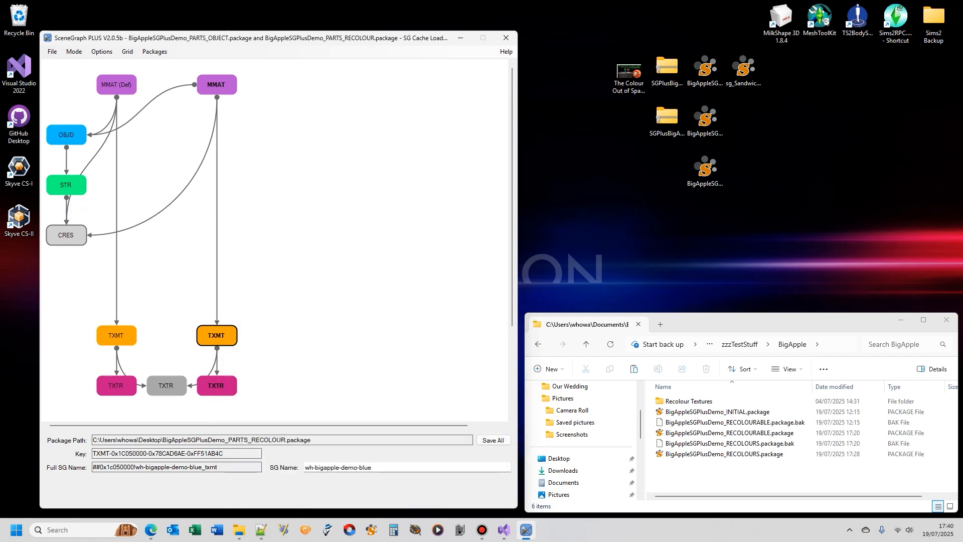
{"action": "double_click", "coordinate": [61, 134]}
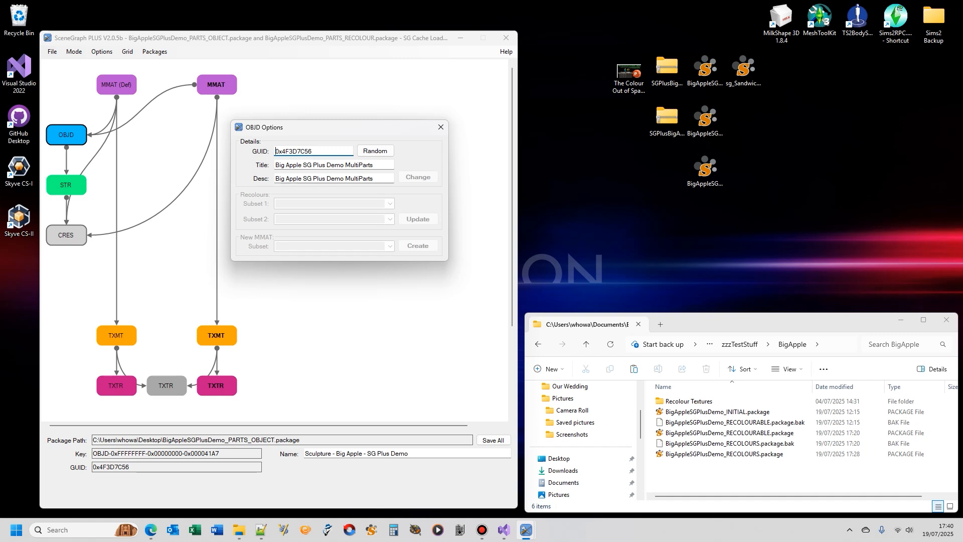
{"action": "left_click", "coordinate": [441, 126]}
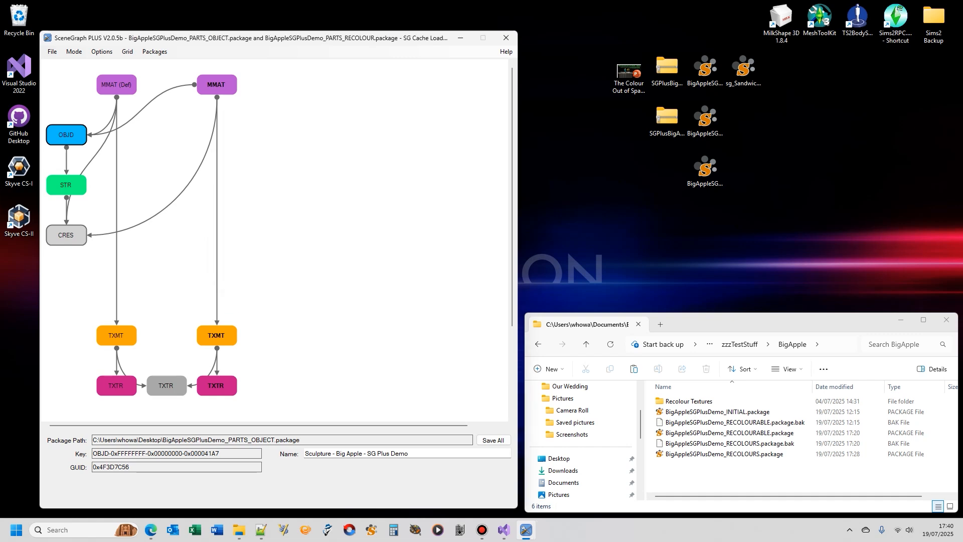
- Clear the packages without saving and reload BigAppleSGPlusDemo_PARTS_OBJECT.package and BigAppleSGPlusDemo_PARTS_RECOLOUR.package
{"action": "key", "text": "alt+f"}
{"action": "key", "text": "Down"}
{"action": "key", "text": "Up"}
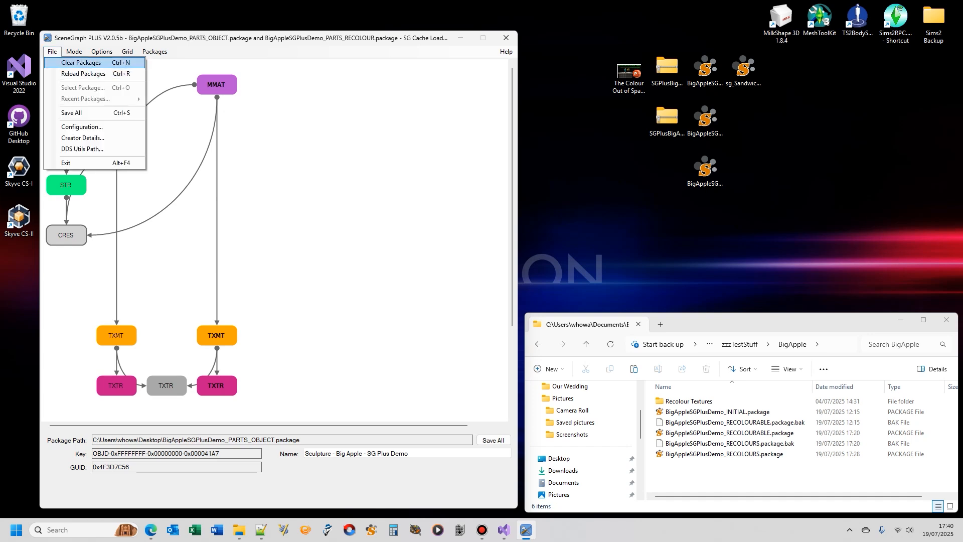
{"action": "key", "text": "Return"}
{"action": "key", "text": "Left"}
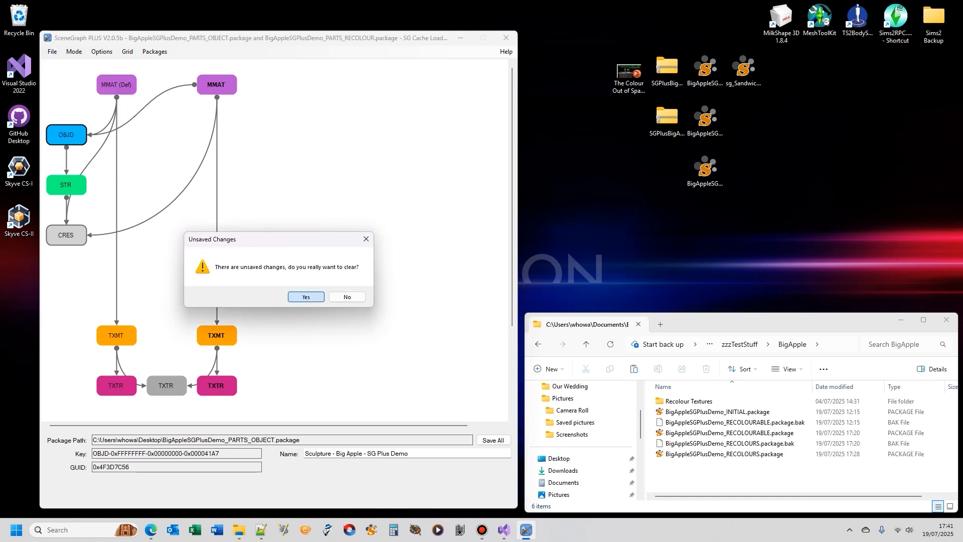
{"action": "key", "text": "Return"}
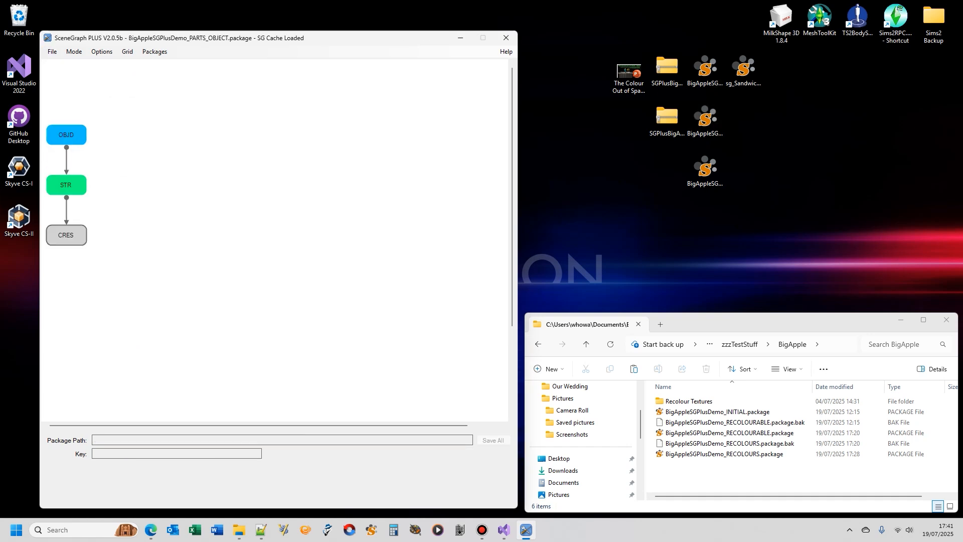
{"action": "left_click_drag", "start_coordinate": [705, 168], "coordinate": [301, 225]}
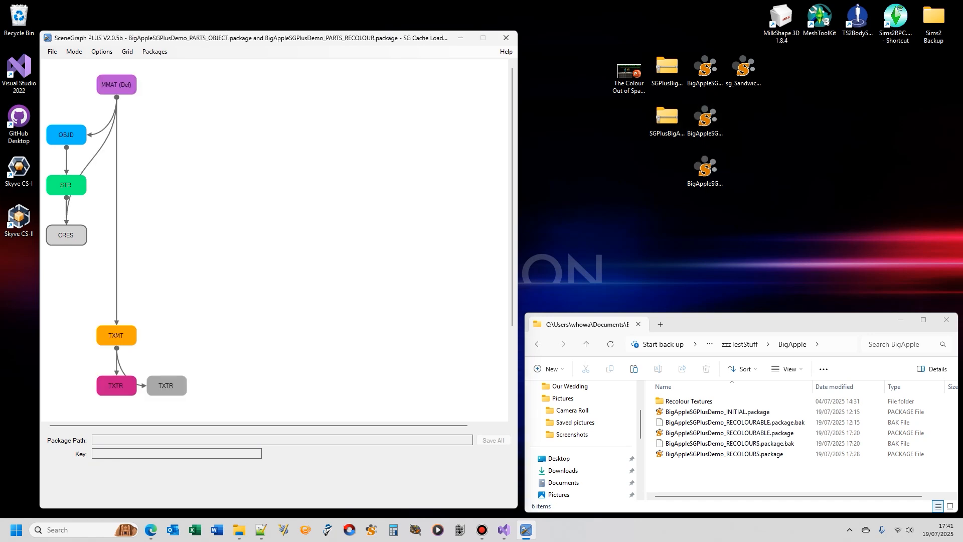
- Add BigAppleSGPlusDemo_PARTS_MESH.package to the graph, reviewing the OBJD's recolour and new MMAT options before and after loading it
{"action": "double_click", "coordinate": [66, 134]}
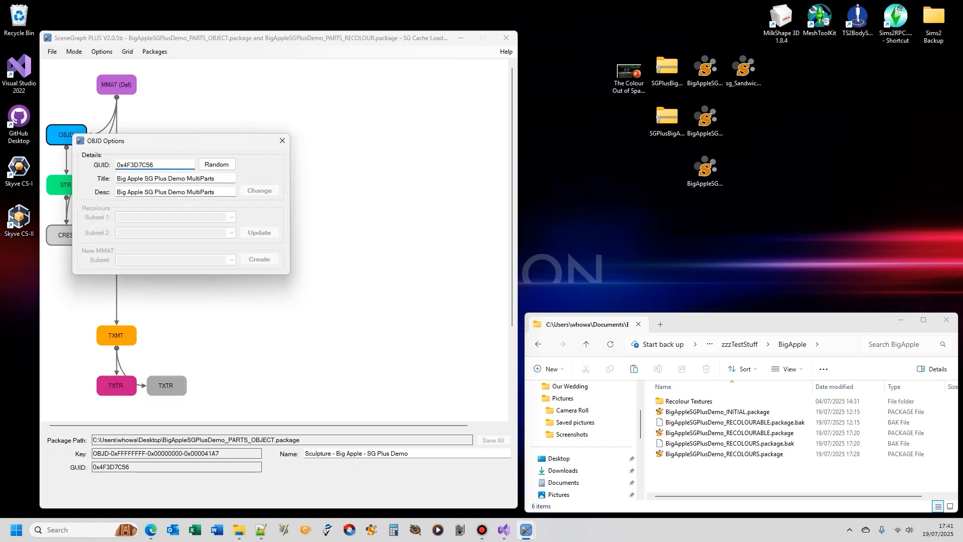
{"action": "left_click", "coordinate": [321, 150]}
{"action": "left_click", "coordinate": [282, 140]}
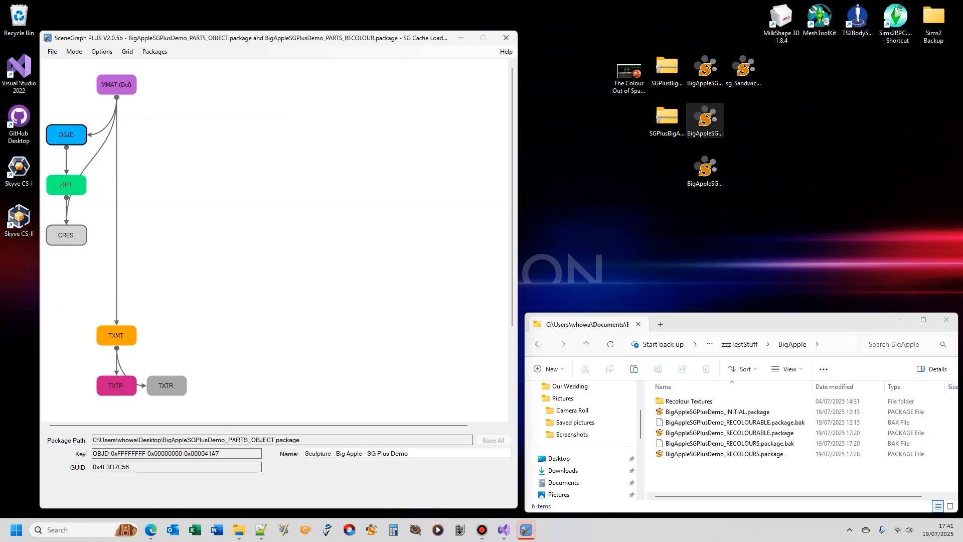
{"action": "left_click", "coordinate": [705, 119]}
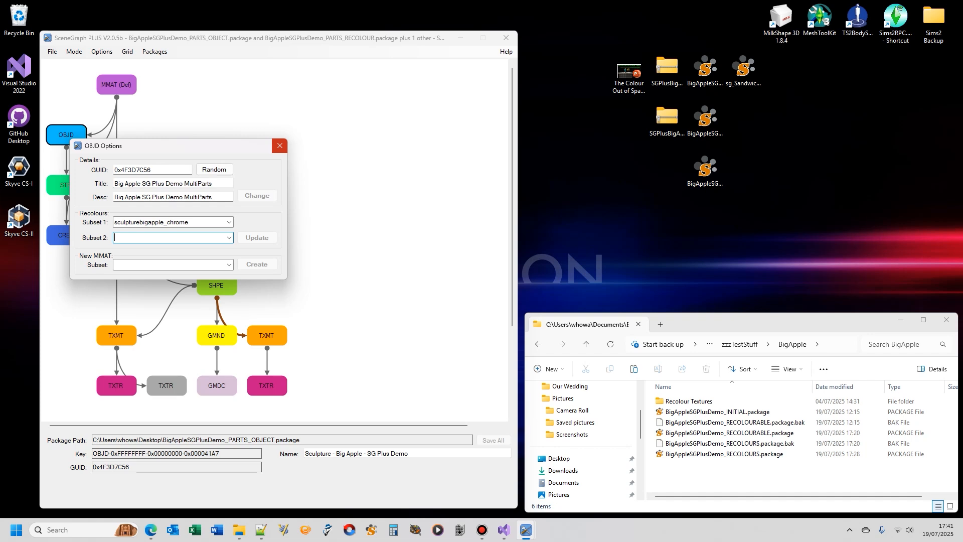
{"action": "left_click", "coordinate": [280, 146]}
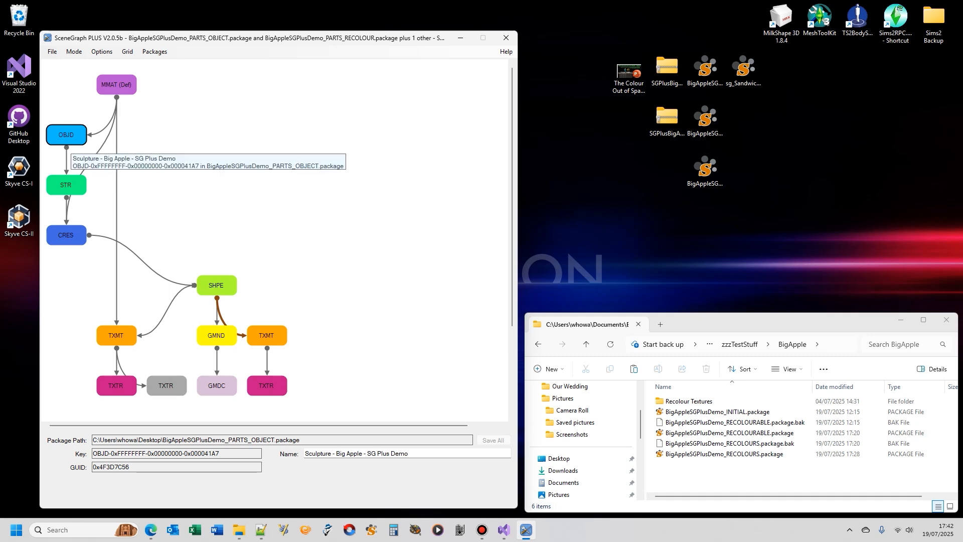
- Assign a new random GUID to the OBJD and place the default MMAT in the column above the SHPE
{"action": "left_click_drag", "start_coordinate": [117, 84], "coordinate": [217, 84]}
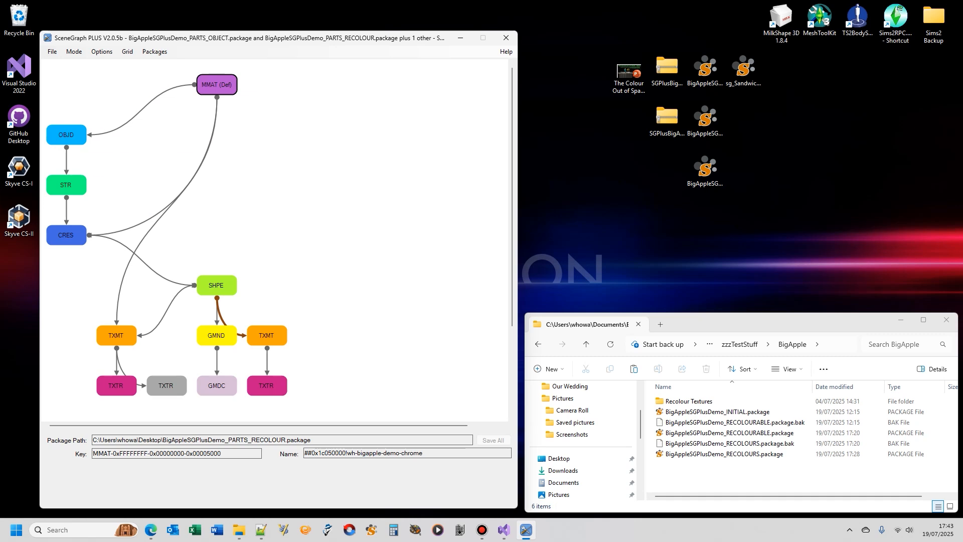
{"action": "double_click", "coordinate": [75, 137]}
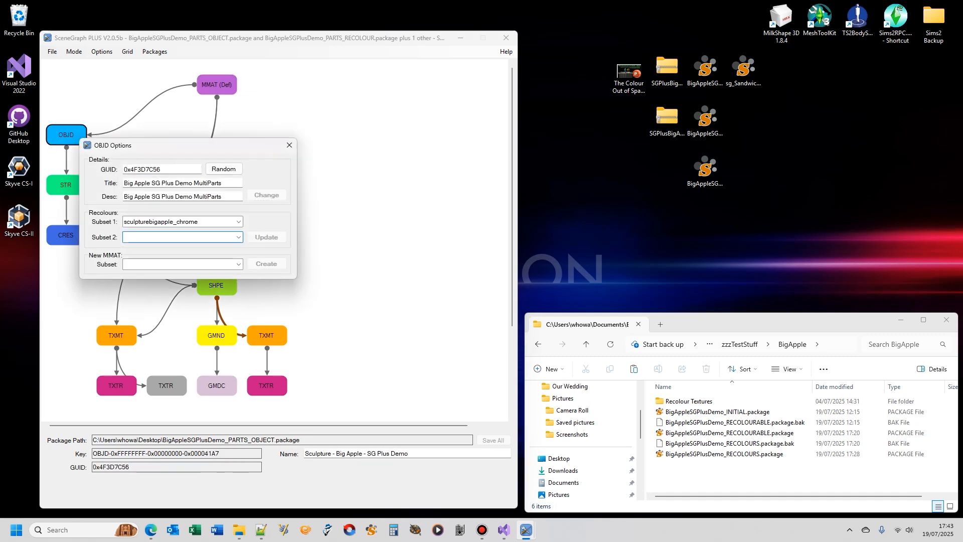
{"action": "left_click", "coordinate": [223, 168]}
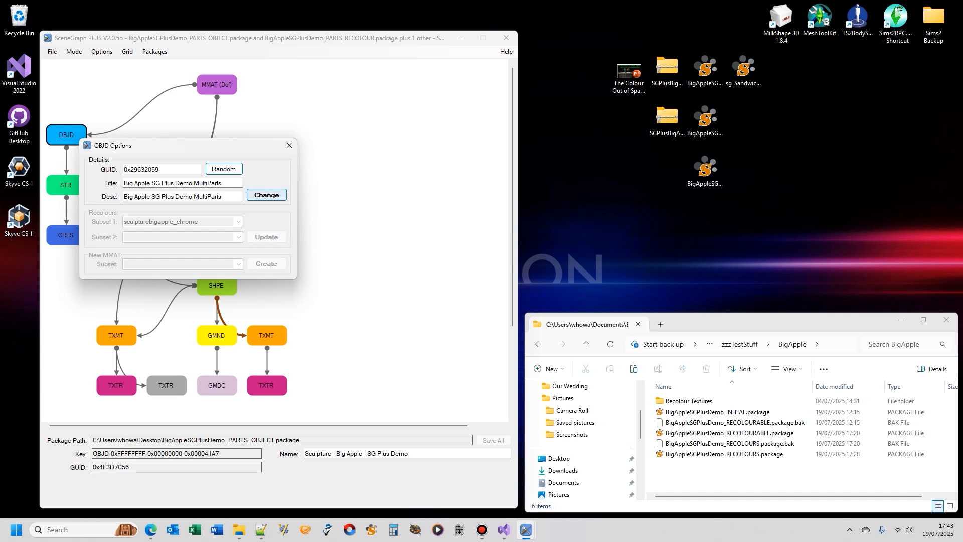
{"action": "left_click", "coordinate": [266, 195]}
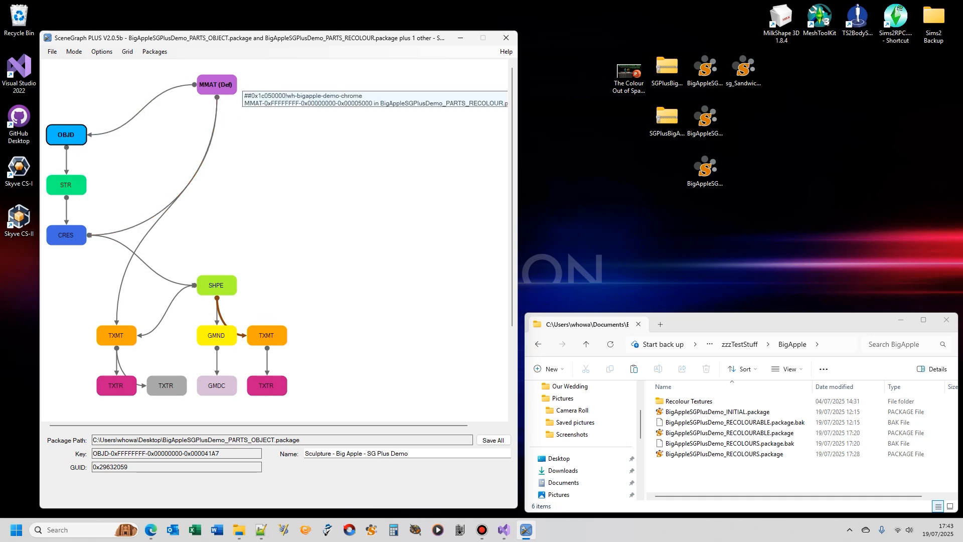
{"action": "left_click_drag", "start_coordinate": [217, 90], "coordinate": [216, 115]}
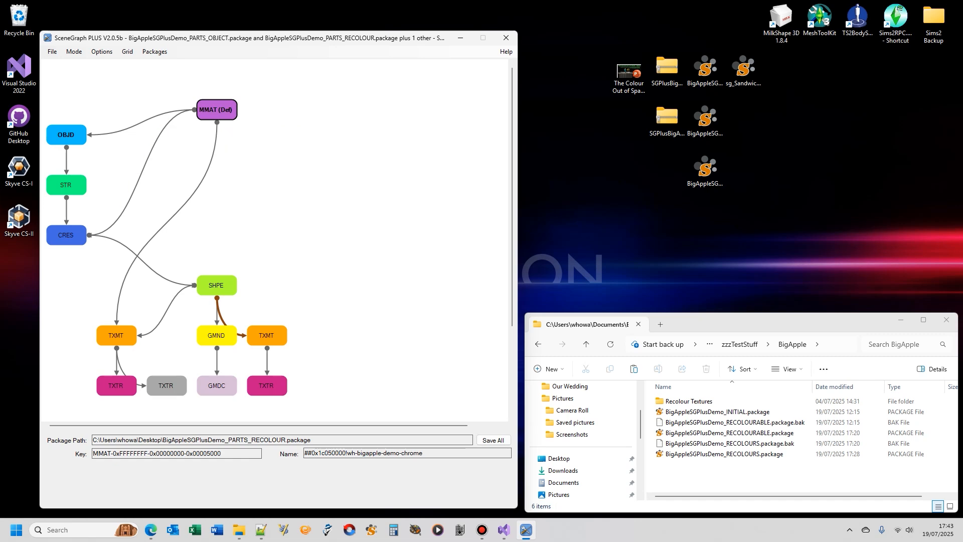
- Change the SG name of both the CRES and the SHPE to wh-bigapple-demo2
{"action": "left_click", "coordinate": [78, 238]}
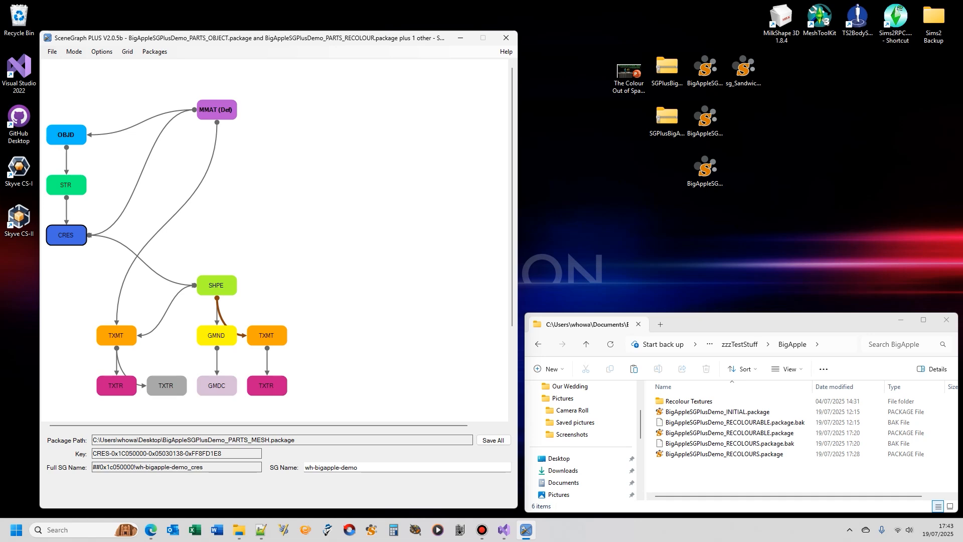
{"action": "left_click", "coordinate": [360, 467]}
{"action": "type", "text": "2"}
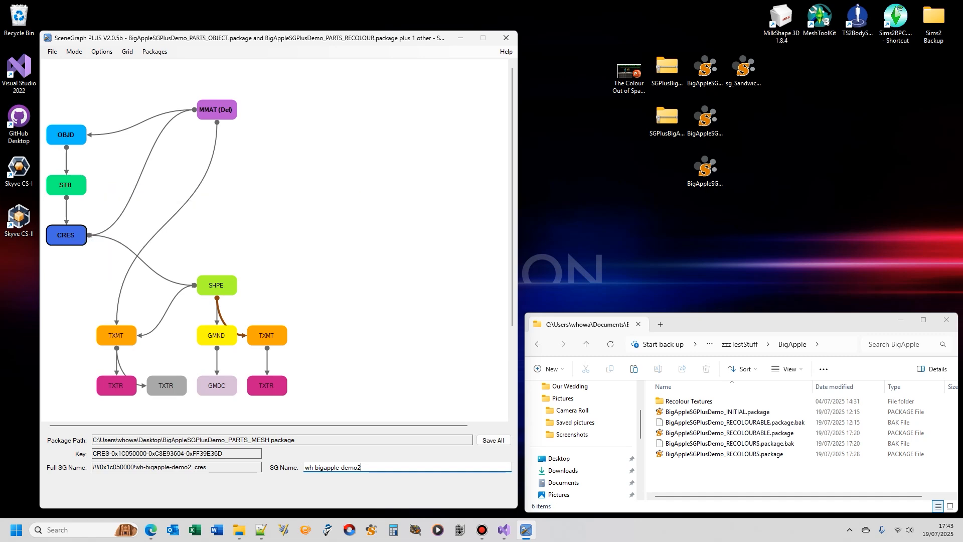
{"action": "left_click", "coordinate": [75, 185]}
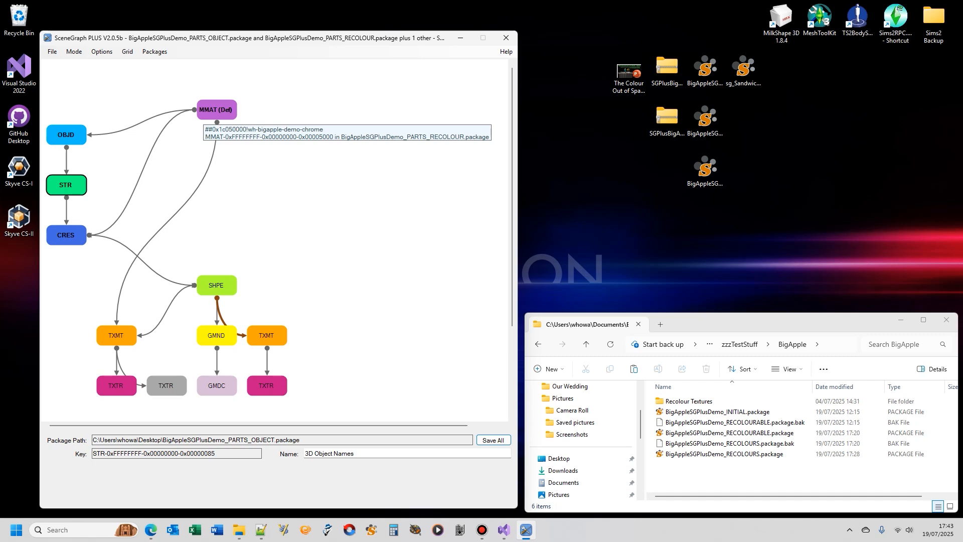
{"action": "left_click", "coordinate": [228, 290]}
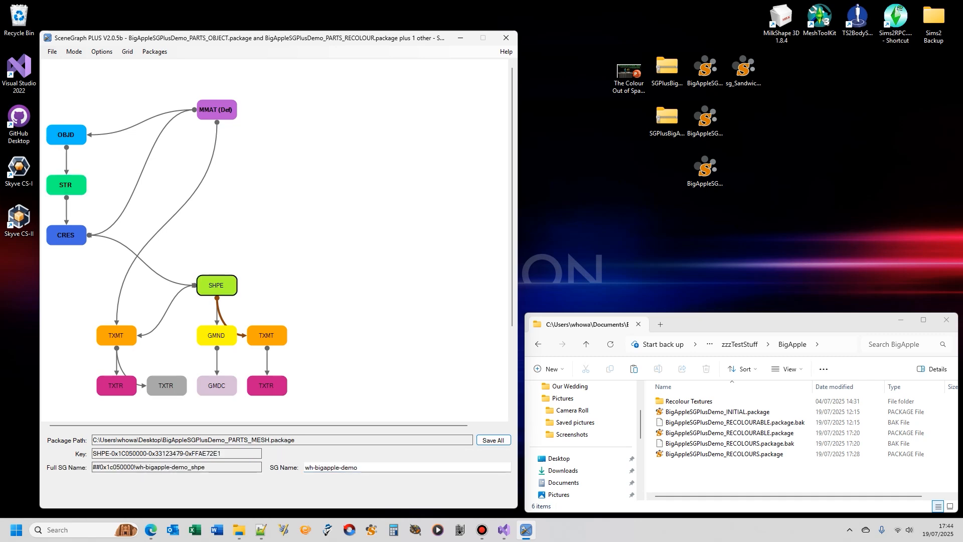
{"action": "left_click", "coordinate": [359, 467]}
{"action": "type", "text": "2"}
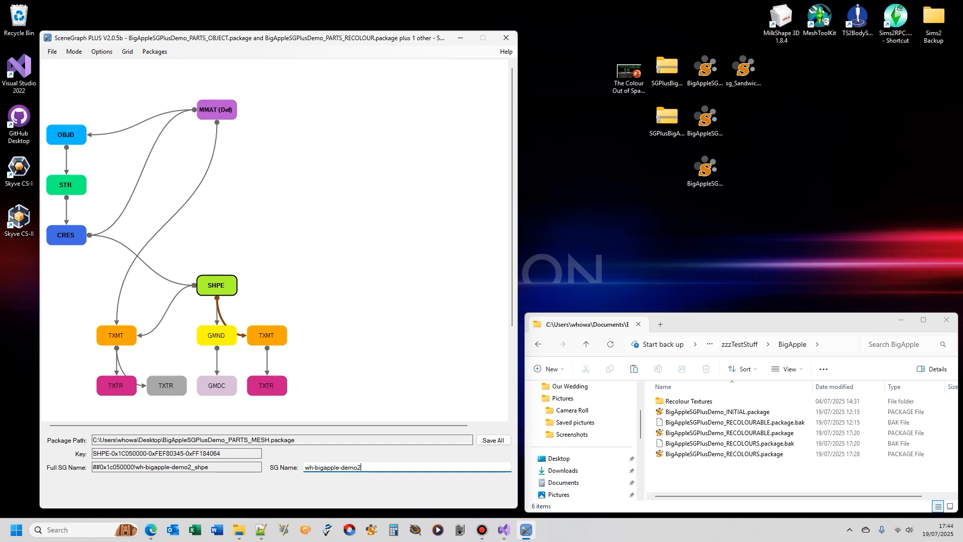
- Clear the packages without saving and load sg_SandwichStand_REC.package into the graph
{"action": "left_click", "coordinate": [52, 51]}
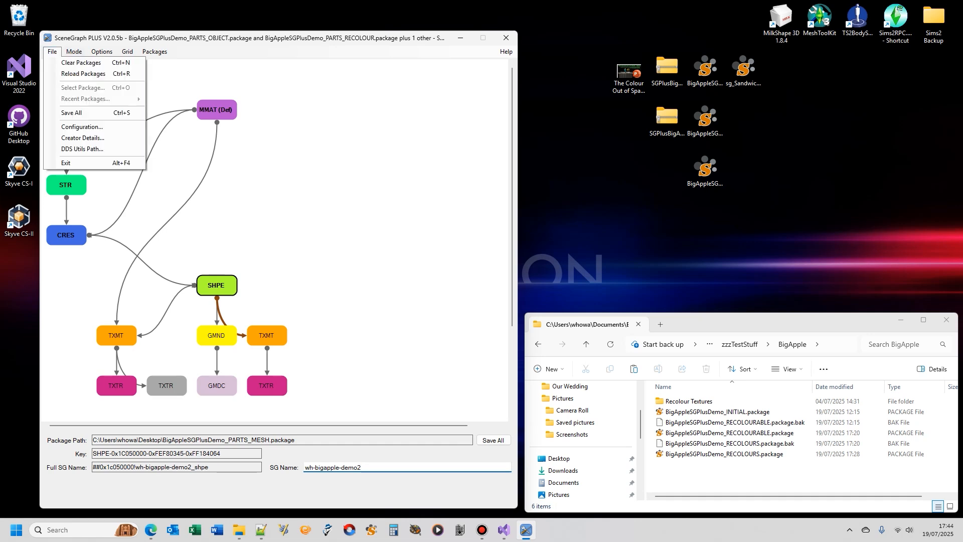
{"action": "key", "text": "Return"}
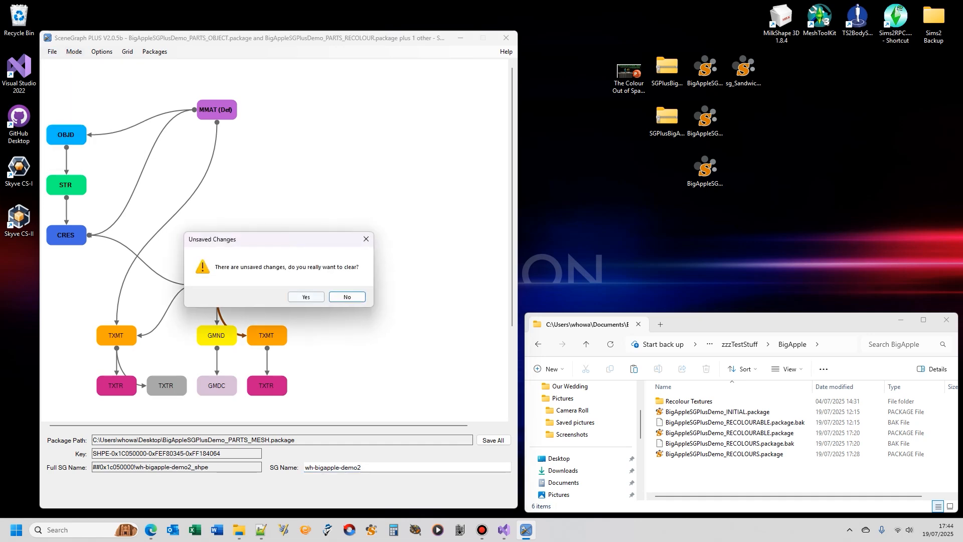
{"action": "left_click", "coordinate": [305, 296]}
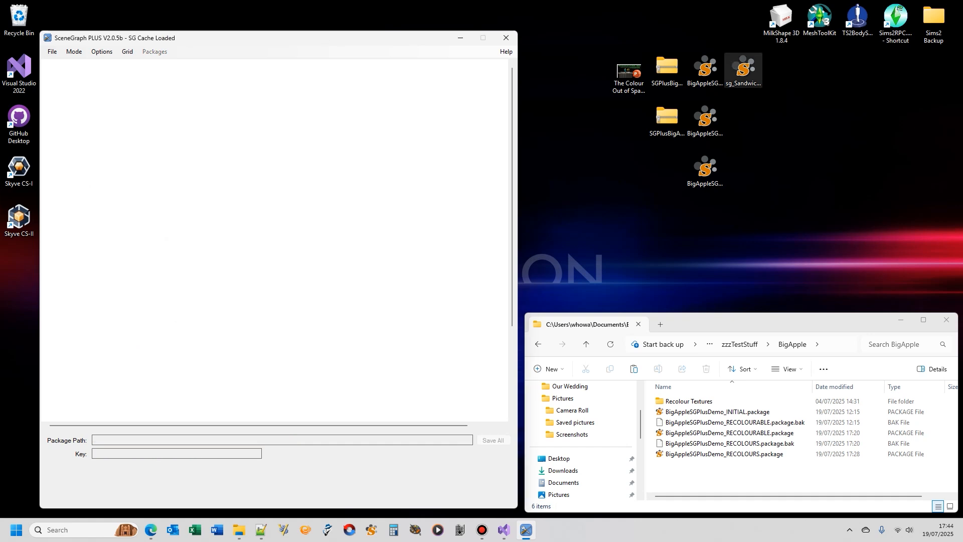
{"action": "left_click", "coordinate": [743, 67]}
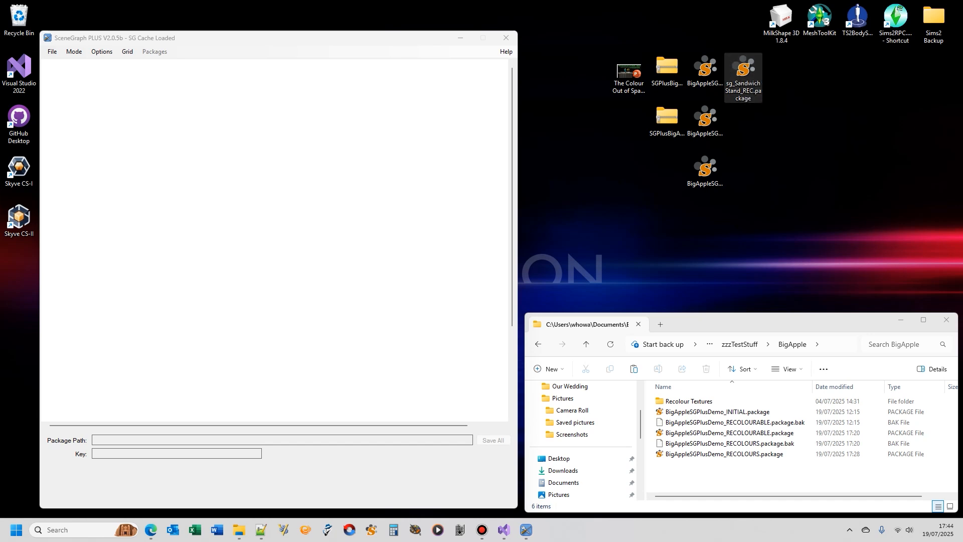
{"action": "left_click_drag", "start_coordinate": [743, 69], "coordinate": [351, 200]}
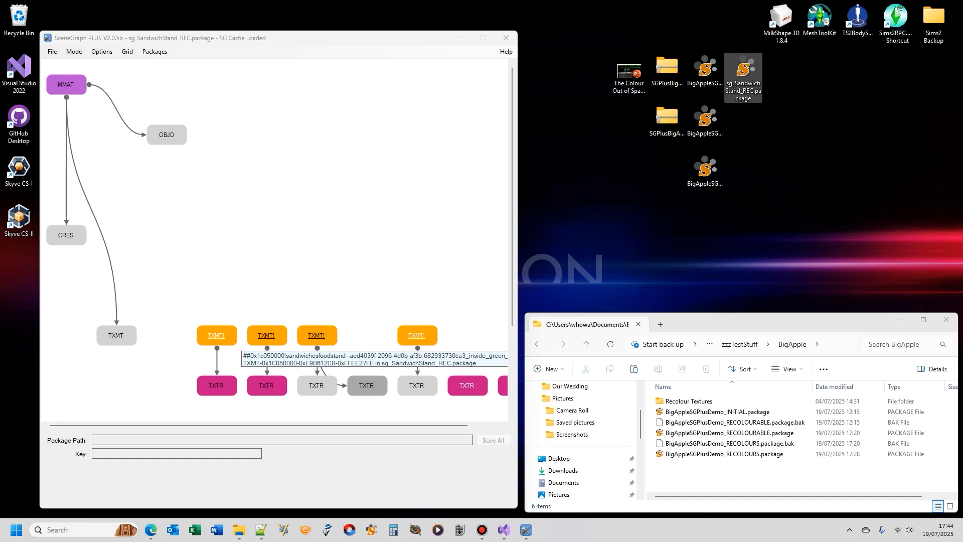
- Shift the four flagged TXMT blocks one column over and bring the two unlinked TXTR blocks beside them
{"action": "left_click_drag", "start_coordinate": [228, 337], "coordinate": [178, 337]}
{"action": "left_click_drag", "start_coordinate": [266, 337], "coordinate": [216, 337]}
{"action": "left_click_drag", "start_coordinate": [317, 336], "coordinate": [266, 336]}
{"action": "left_click_drag", "start_coordinate": [418, 336], "coordinate": [366, 335]}
{"action": "left_click_drag", "start_coordinate": [467, 385], "coordinate": [415, 364]}
{"action": "left_click_drag", "start_coordinate": [503, 386], "coordinate": [425, 389]}
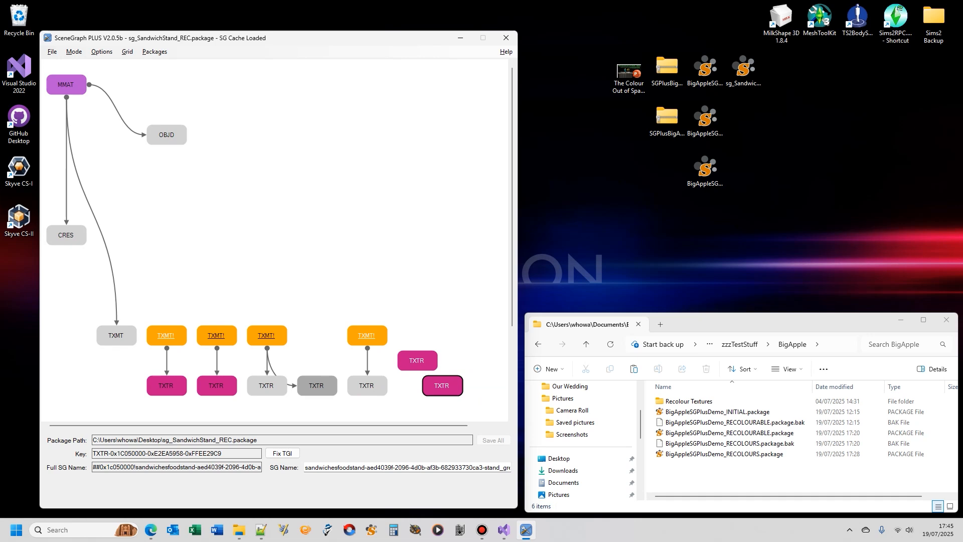
- Fix the TGI of the two unlinked TXTRs and fix the issues on the remaining flagged TXMTs
{"action": "left_click", "coordinate": [430, 365]}
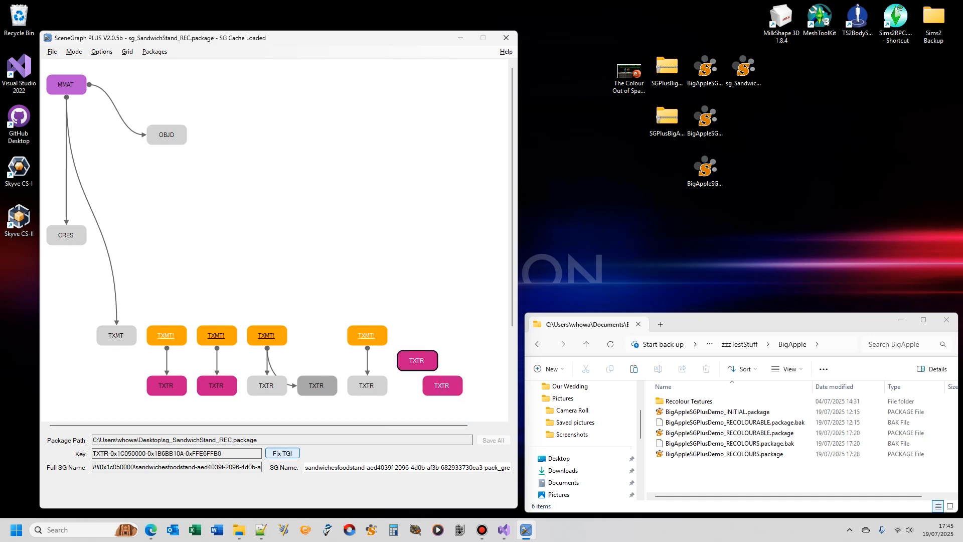
{"action": "left_click", "coordinate": [282, 453]}
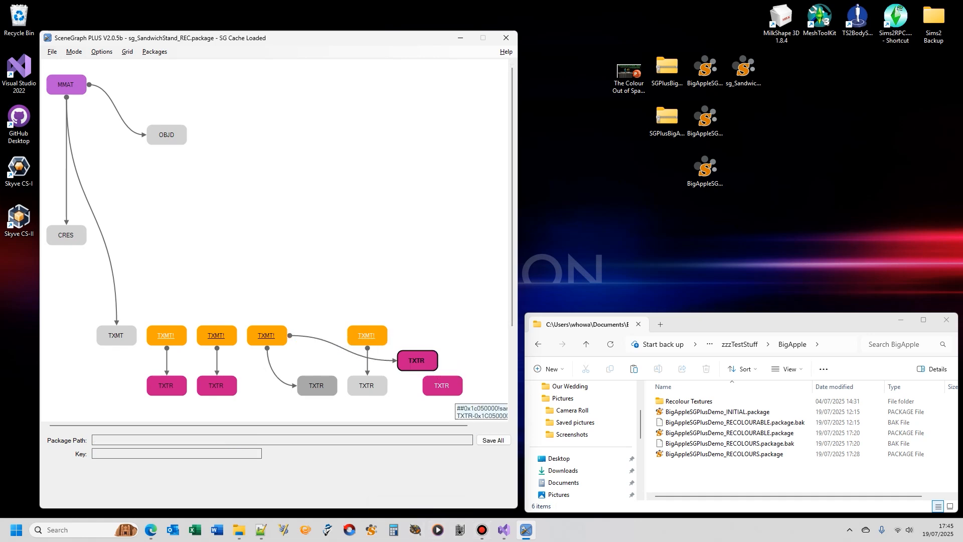
{"action": "left_click", "coordinate": [444, 389]}
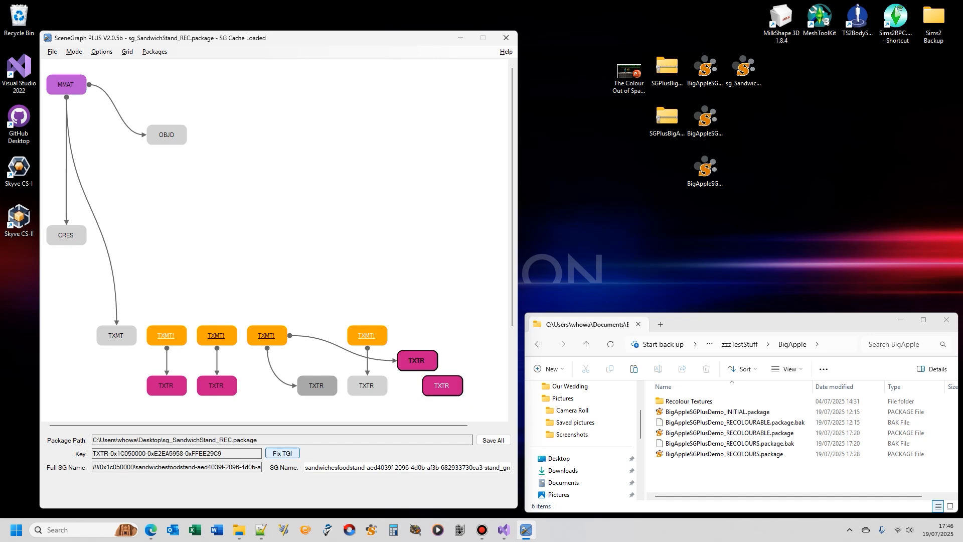
{"action": "left_click", "coordinate": [282, 453]}
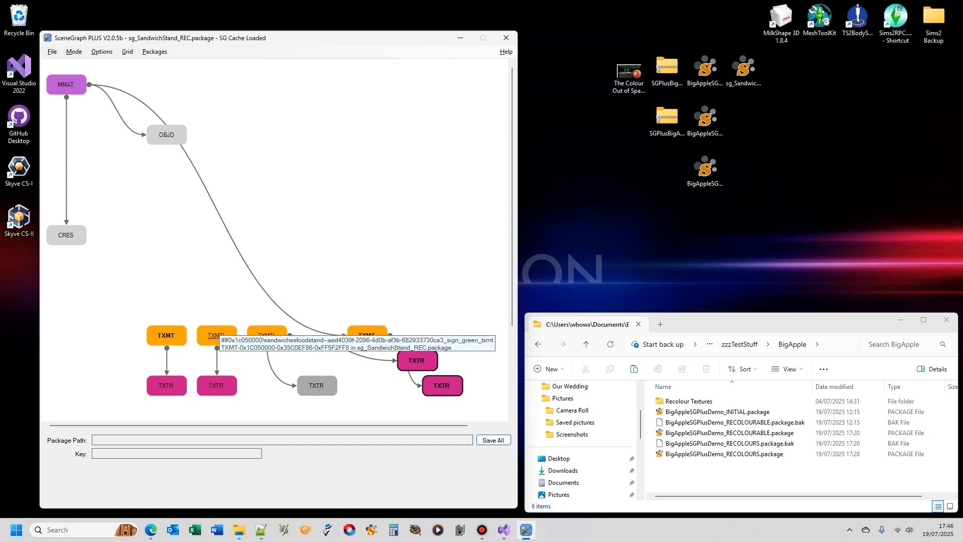
{"action": "left_click", "coordinate": [266, 336]}
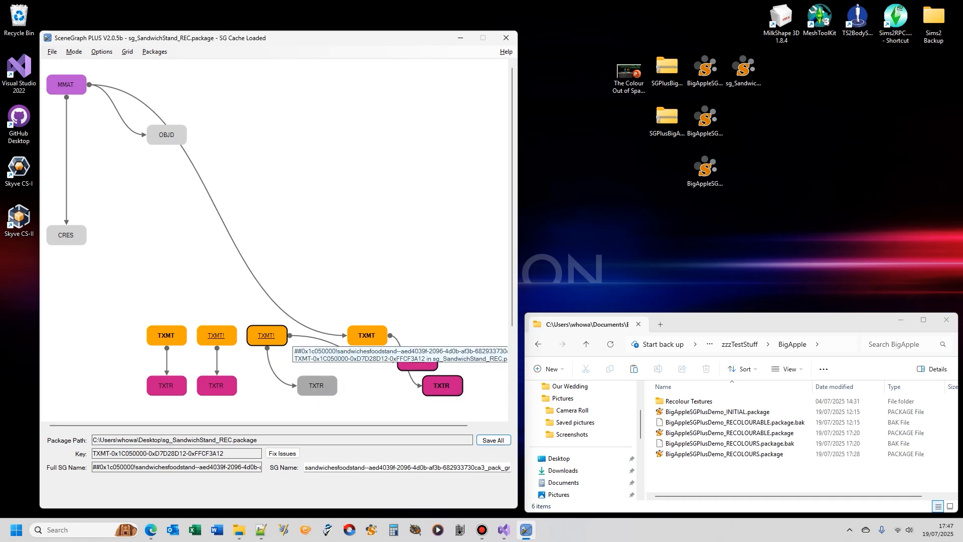
{"action": "left_click", "coordinate": [283, 453]}
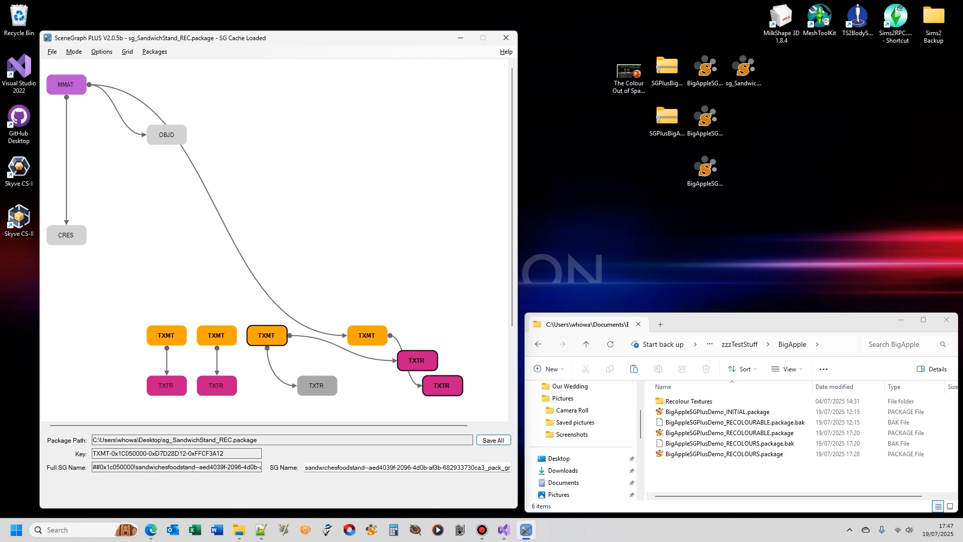
- Clear the sandwich stand package without saving and load BigAppleSGPlusDemo_RECOLOURS.package
{"action": "left_click", "coordinate": [52, 51]}
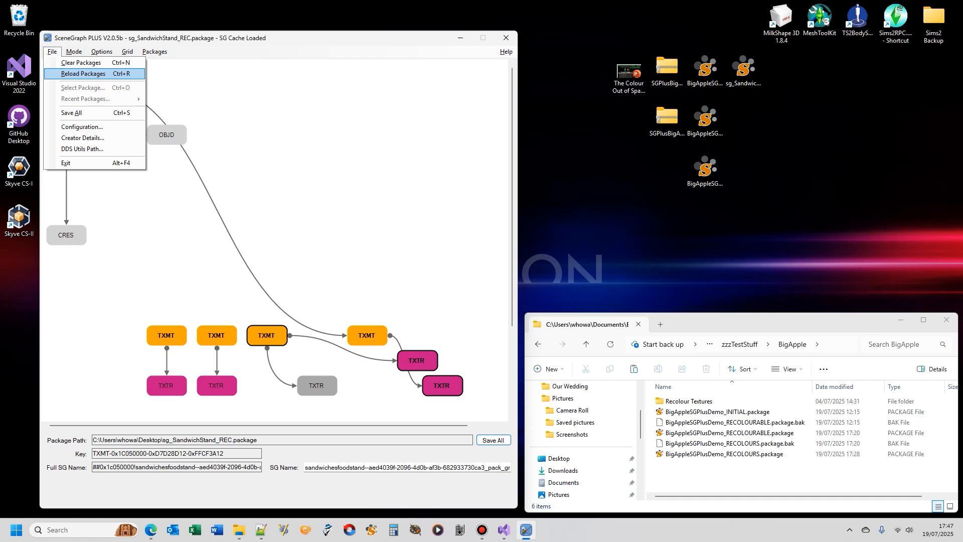
{"action": "key", "text": "Return"}
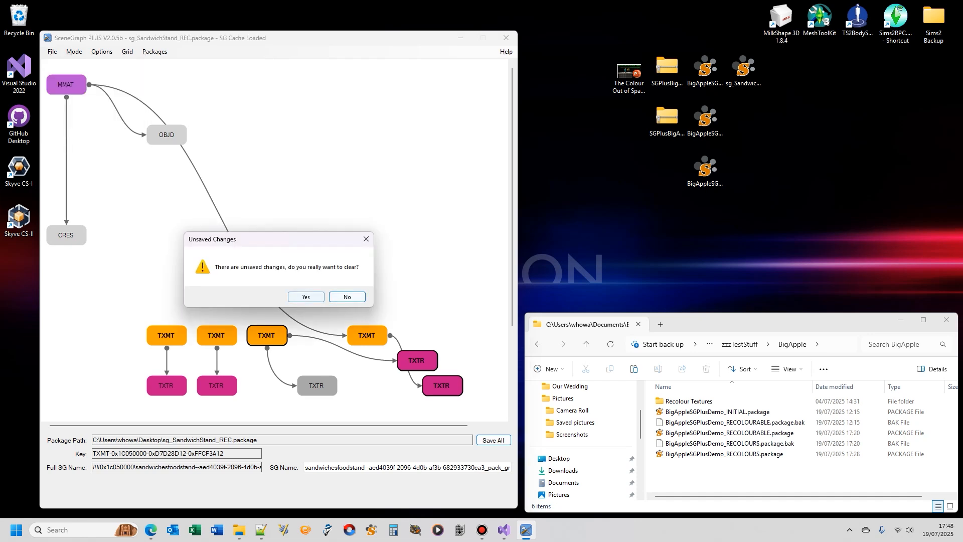
{"action": "left_click", "coordinate": [306, 297]}
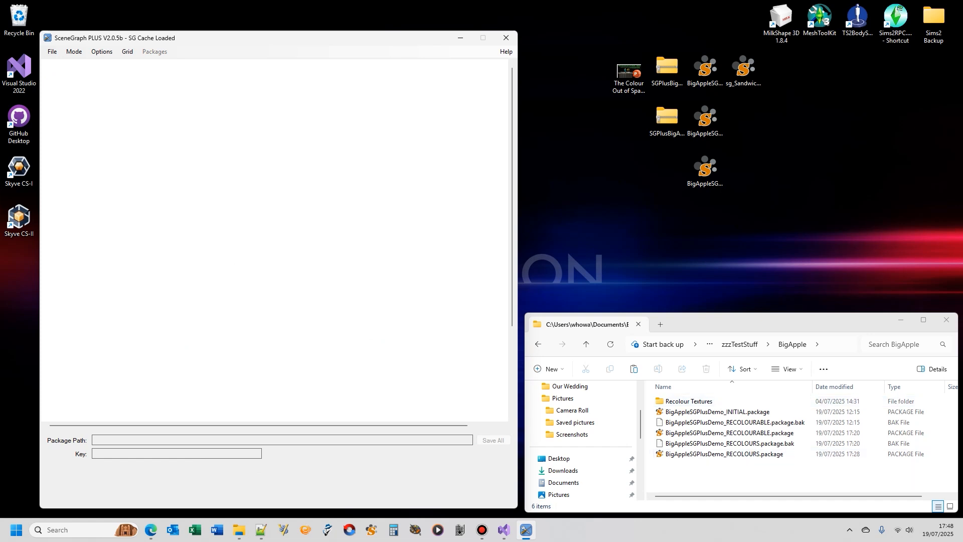
{"action": "left_click_drag", "start_coordinate": [723, 454], "coordinate": [381, 301]}
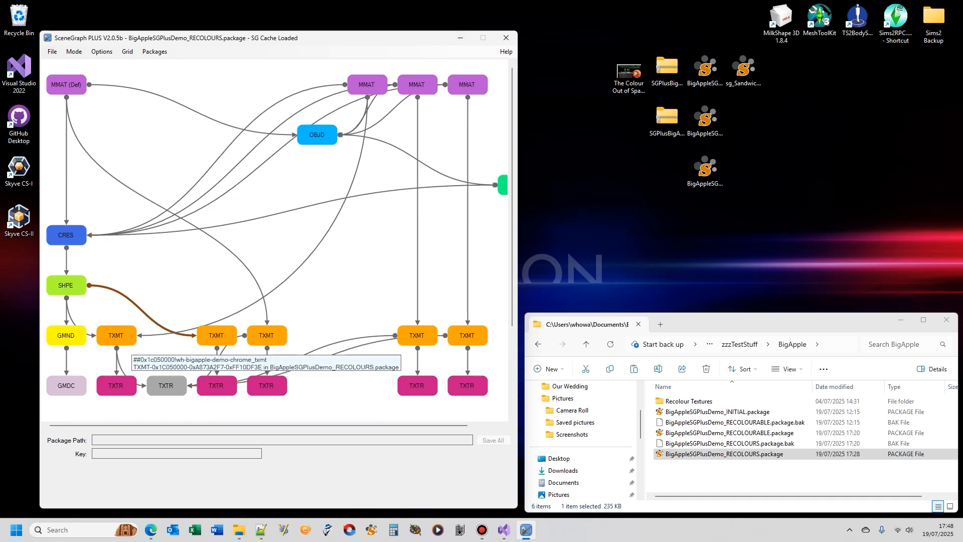
- Rearrange the graph: chrome TXMT above the shared reflection TXTR, the two rightmost TXMTs raised, OBJD and STR stacked above the CRES
{"action": "left_click_drag", "start_coordinate": [118, 341], "coordinate": [343, 266]}
{"action": "left_click_drag", "start_coordinate": [166, 386], "coordinate": [341, 310]}
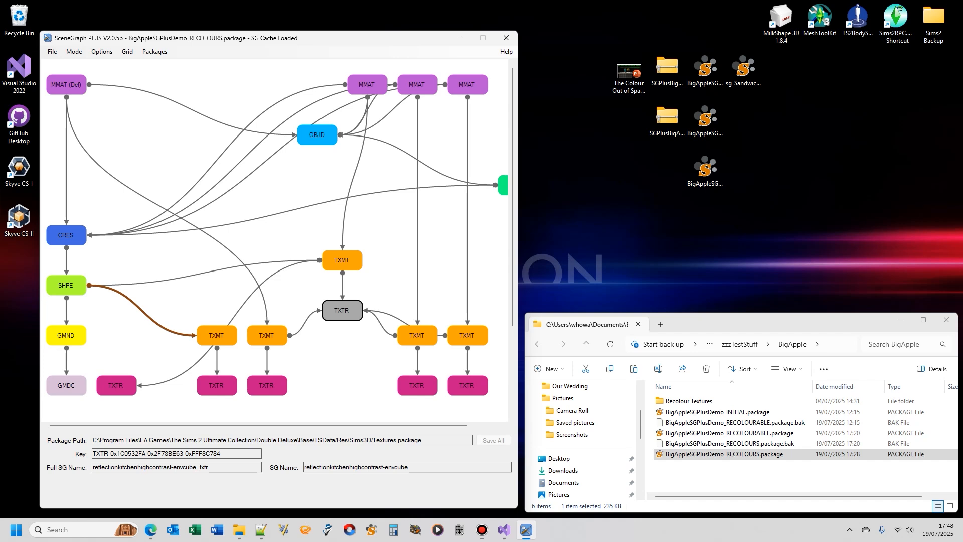
{"action": "left_click_drag", "start_coordinate": [409, 467], "coordinate": [304, 467]}
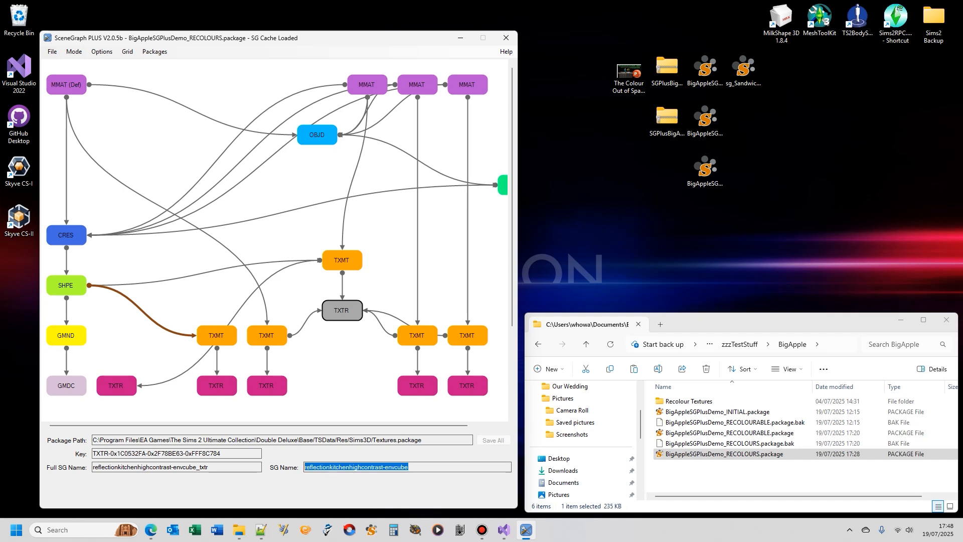
{"action": "left_click_drag", "start_coordinate": [342, 310], "coordinate": [342, 379]}
{"action": "left_click_drag", "start_coordinate": [427, 340], "coordinate": [420, 298]}
{"action": "left_click_drag", "start_coordinate": [462, 332], "coordinate": [464, 306]}
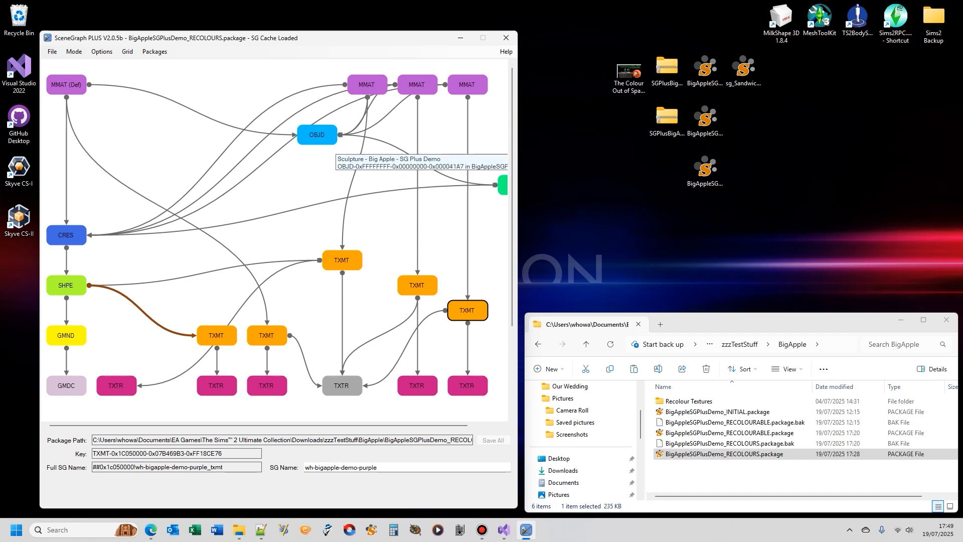
{"action": "left_click_drag", "start_coordinate": [323, 138], "coordinate": [72, 138]}
{"action": "left_click_drag", "start_coordinate": [503, 185], "coordinate": [51, 185]}
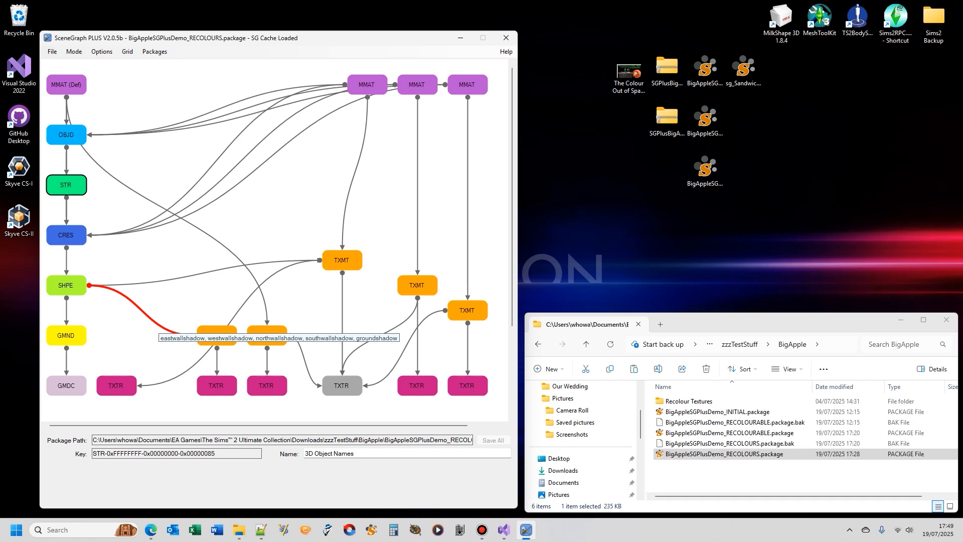
- Split the SHPE's multi-connector to the shadows TXMT and spread the resulting TXMT blocks apart
{"action": "left_click_drag", "start_coordinate": [217, 335], "coordinate": [166, 310]}
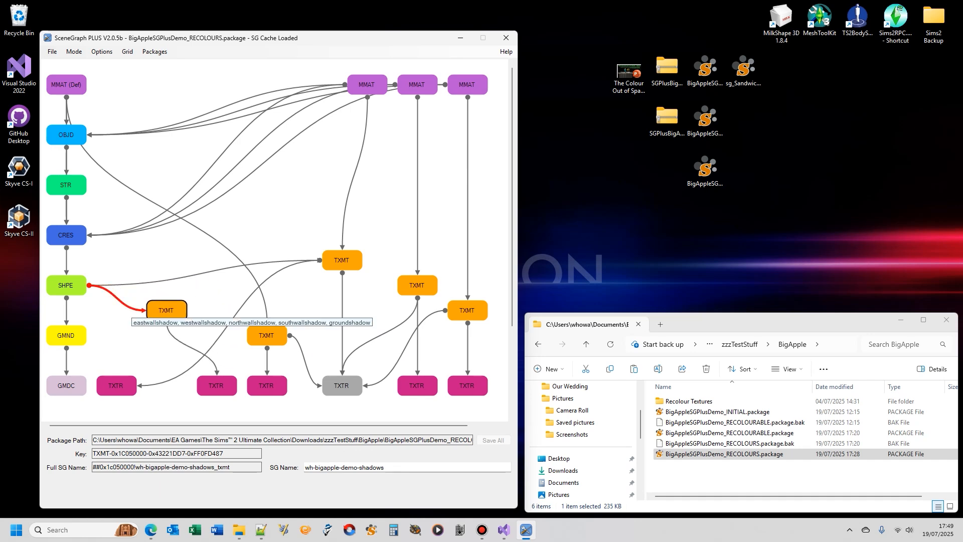
{"action": "right_click", "coordinate": [126, 304]}
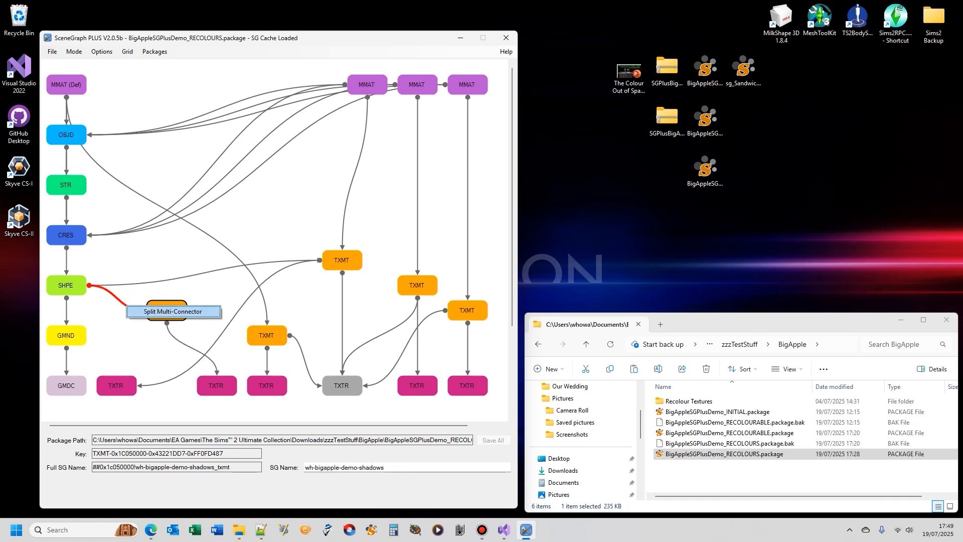
{"action": "left_click", "coordinate": [173, 311]}
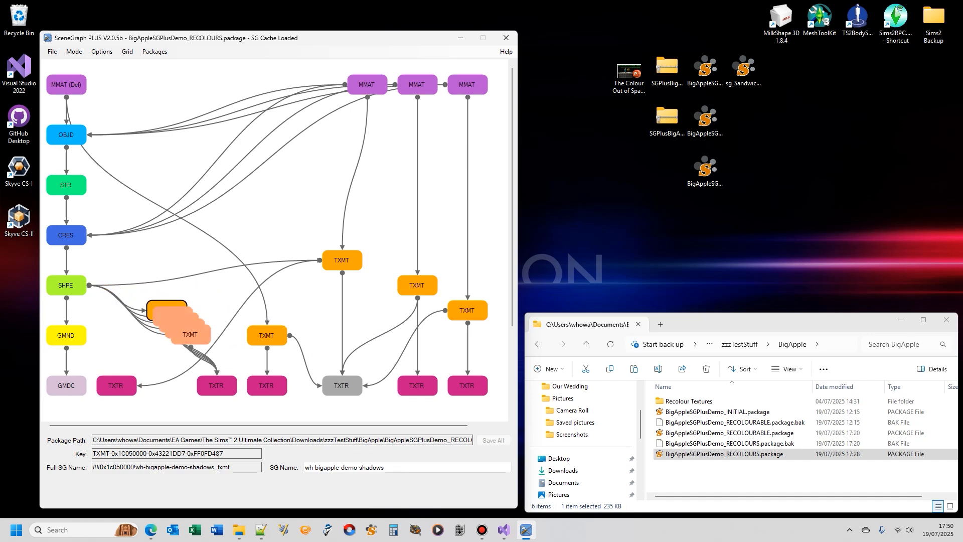
{"action": "left_click_drag", "start_coordinate": [193, 338], "coordinate": [248, 241]}
{"action": "left_click_drag", "start_coordinate": [193, 327], "coordinate": [149, 343]}
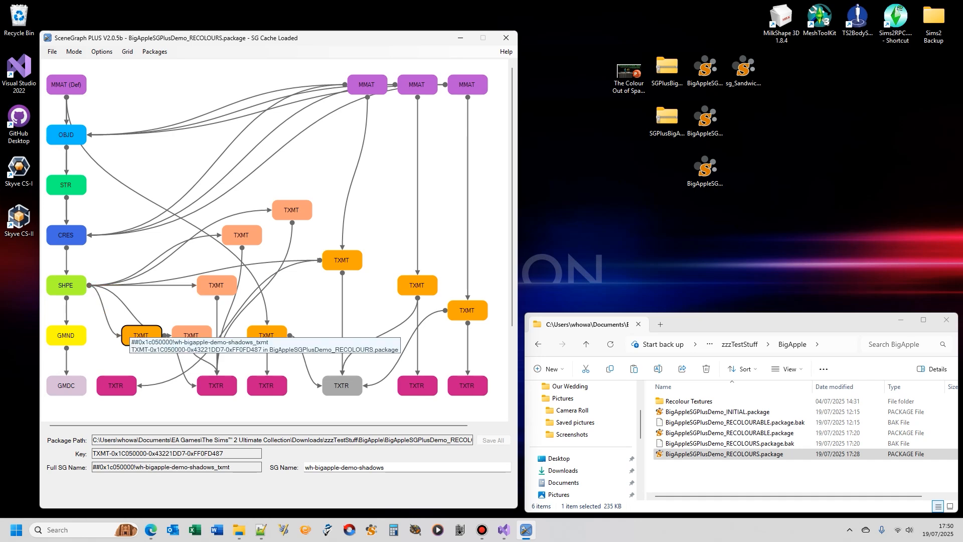
{"action": "mouse_move", "coordinate": [141, 335]}
{"action": "left_mouse_down"}
{"action": "mouse_move", "coordinate": [131, 343]}
{"action": "mouse_move", "coordinate": [141, 335]}
{"action": "left_mouse_up"}
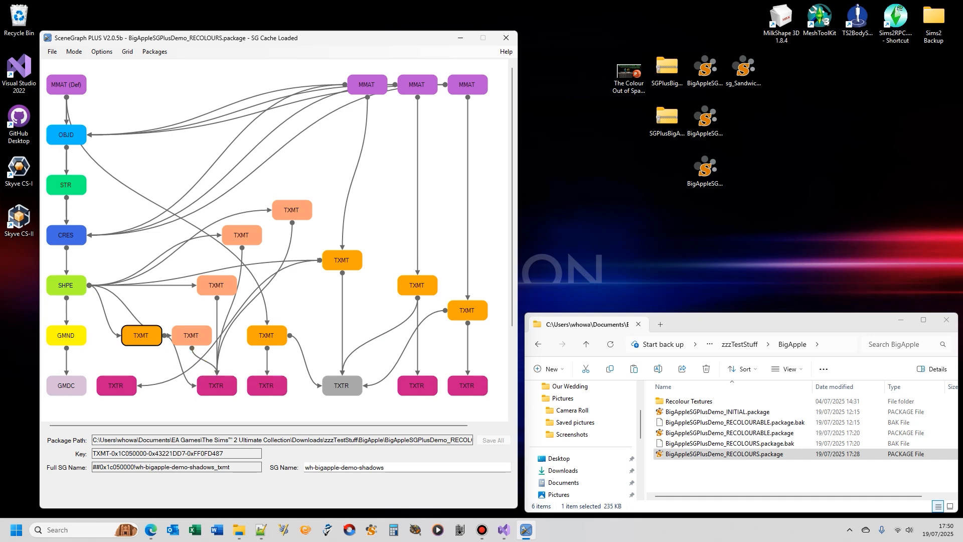
{"action": "left_click_drag", "start_coordinate": [141, 335], "coordinate": [140, 335]}
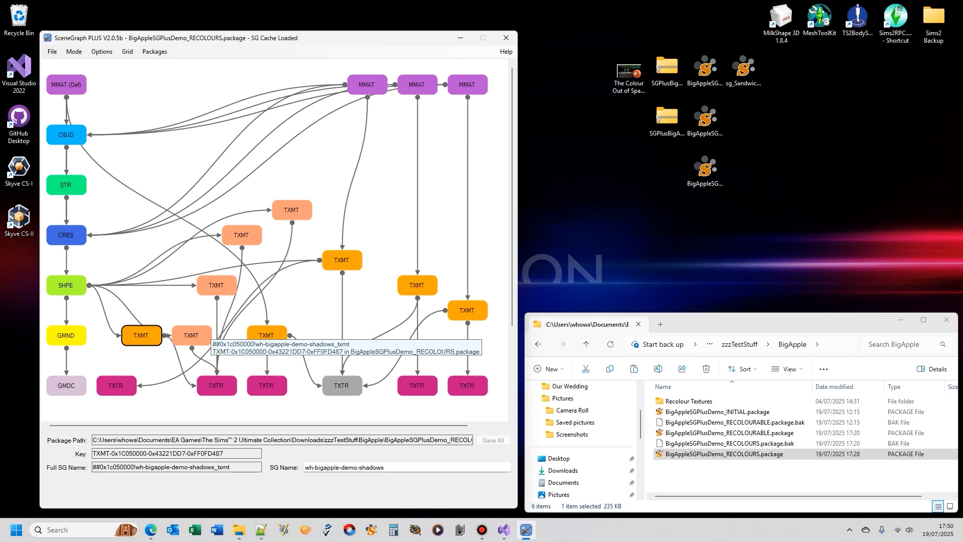
{"action": "left_click_drag", "start_coordinate": [196, 331], "coordinate": [221, 290]}
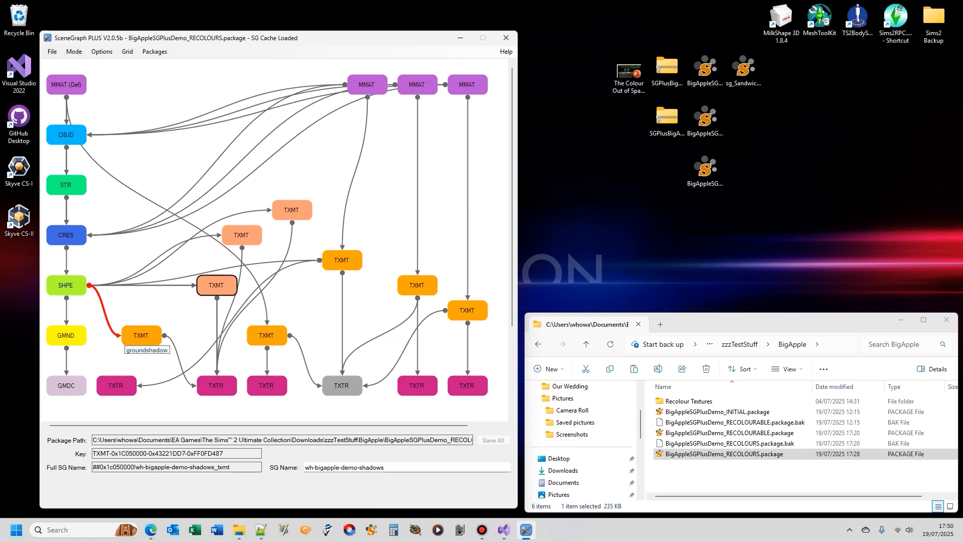
- View the wh-bigapple-demo-shadows texture image, examining the wall and ground shadow areas, and close it
{"action": "left_click", "coordinate": [216, 386]}
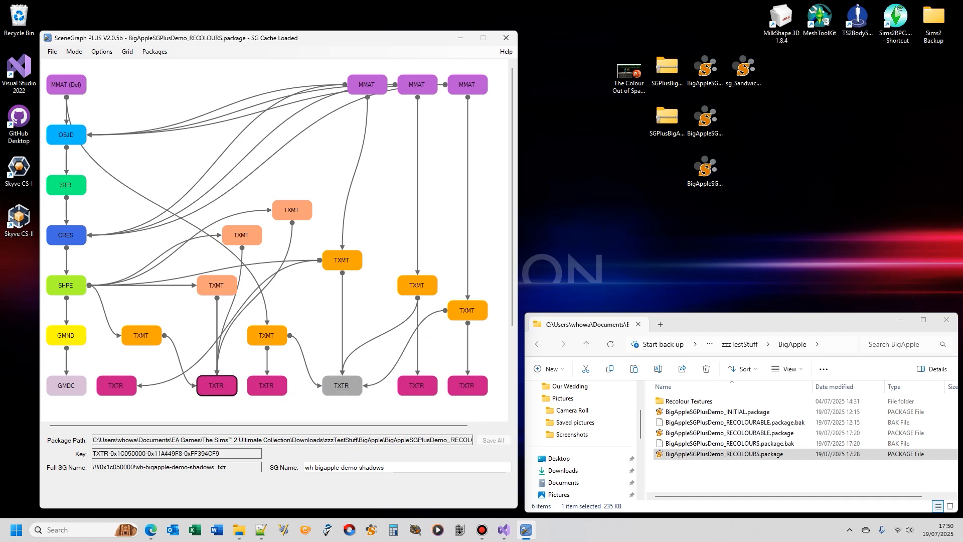
{"action": "right_click", "coordinate": [217, 383]}
{"action": "left_click", "coordinate": [251, 390]}
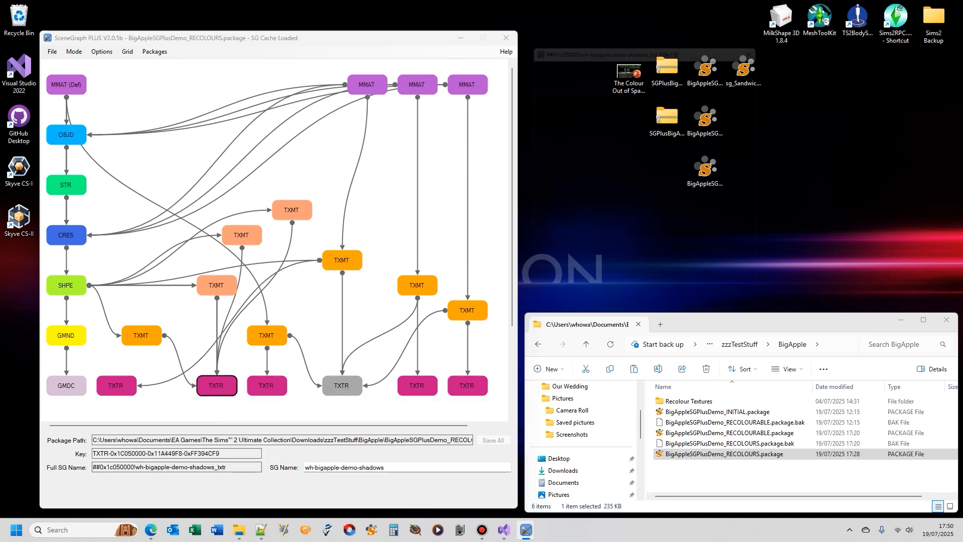
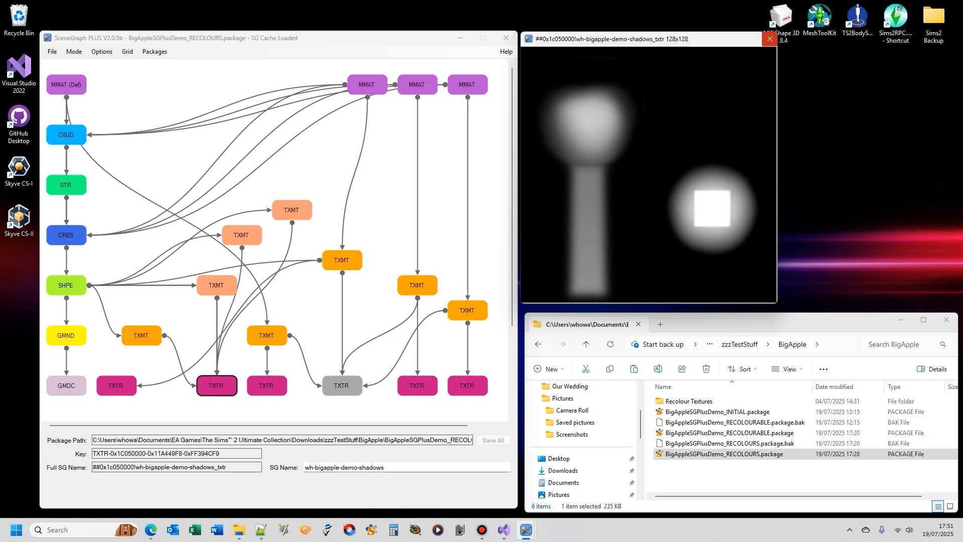
{"action": "left_click", "coordinate": [770, 38]}
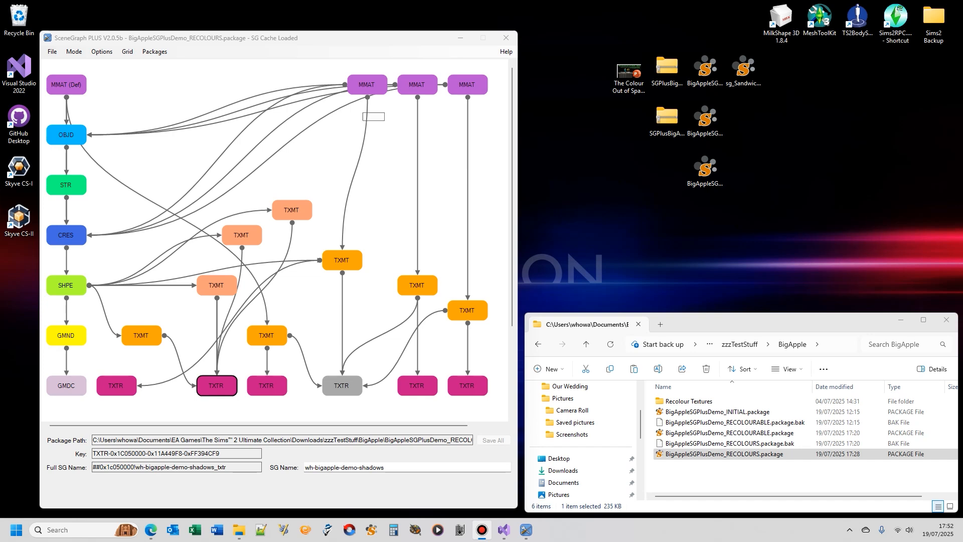
- Align the chrome MMAT above its TXMT and clear the loaded packages
{"action": "left_click_drag", "start_coordinate": [367, 85], "coordinate": [341, 85]}
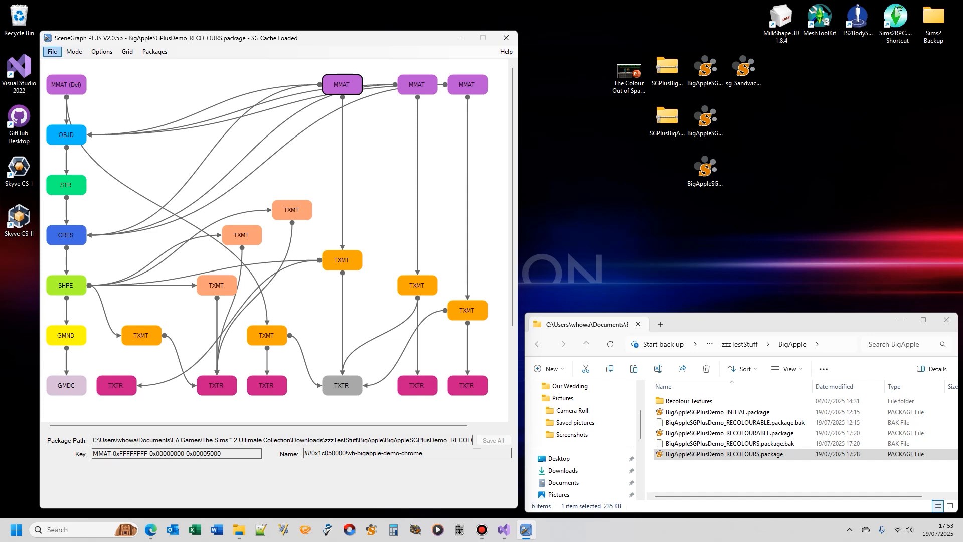
{"action": "left_click", "coordinate": [52, 52]}
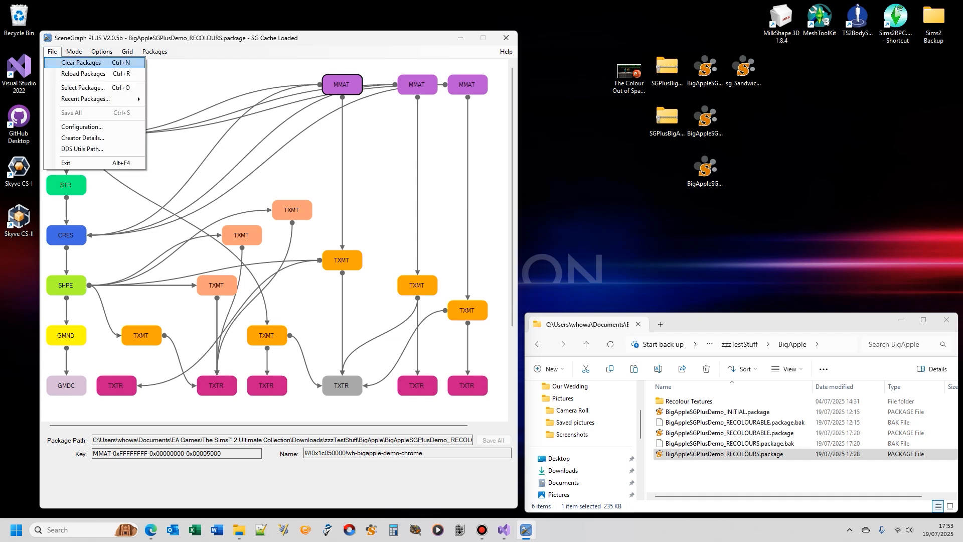
{"action": "left_click", "coordinate": [81, 63]}
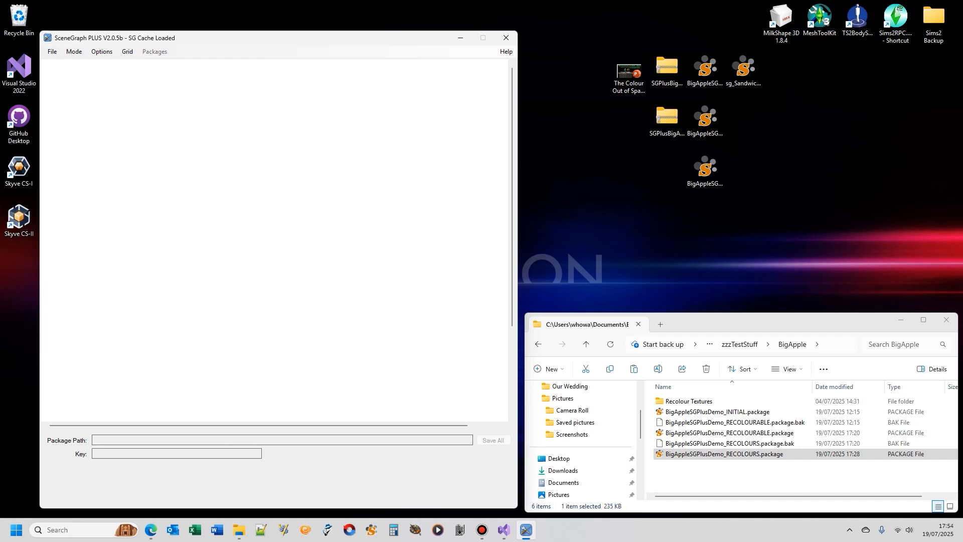